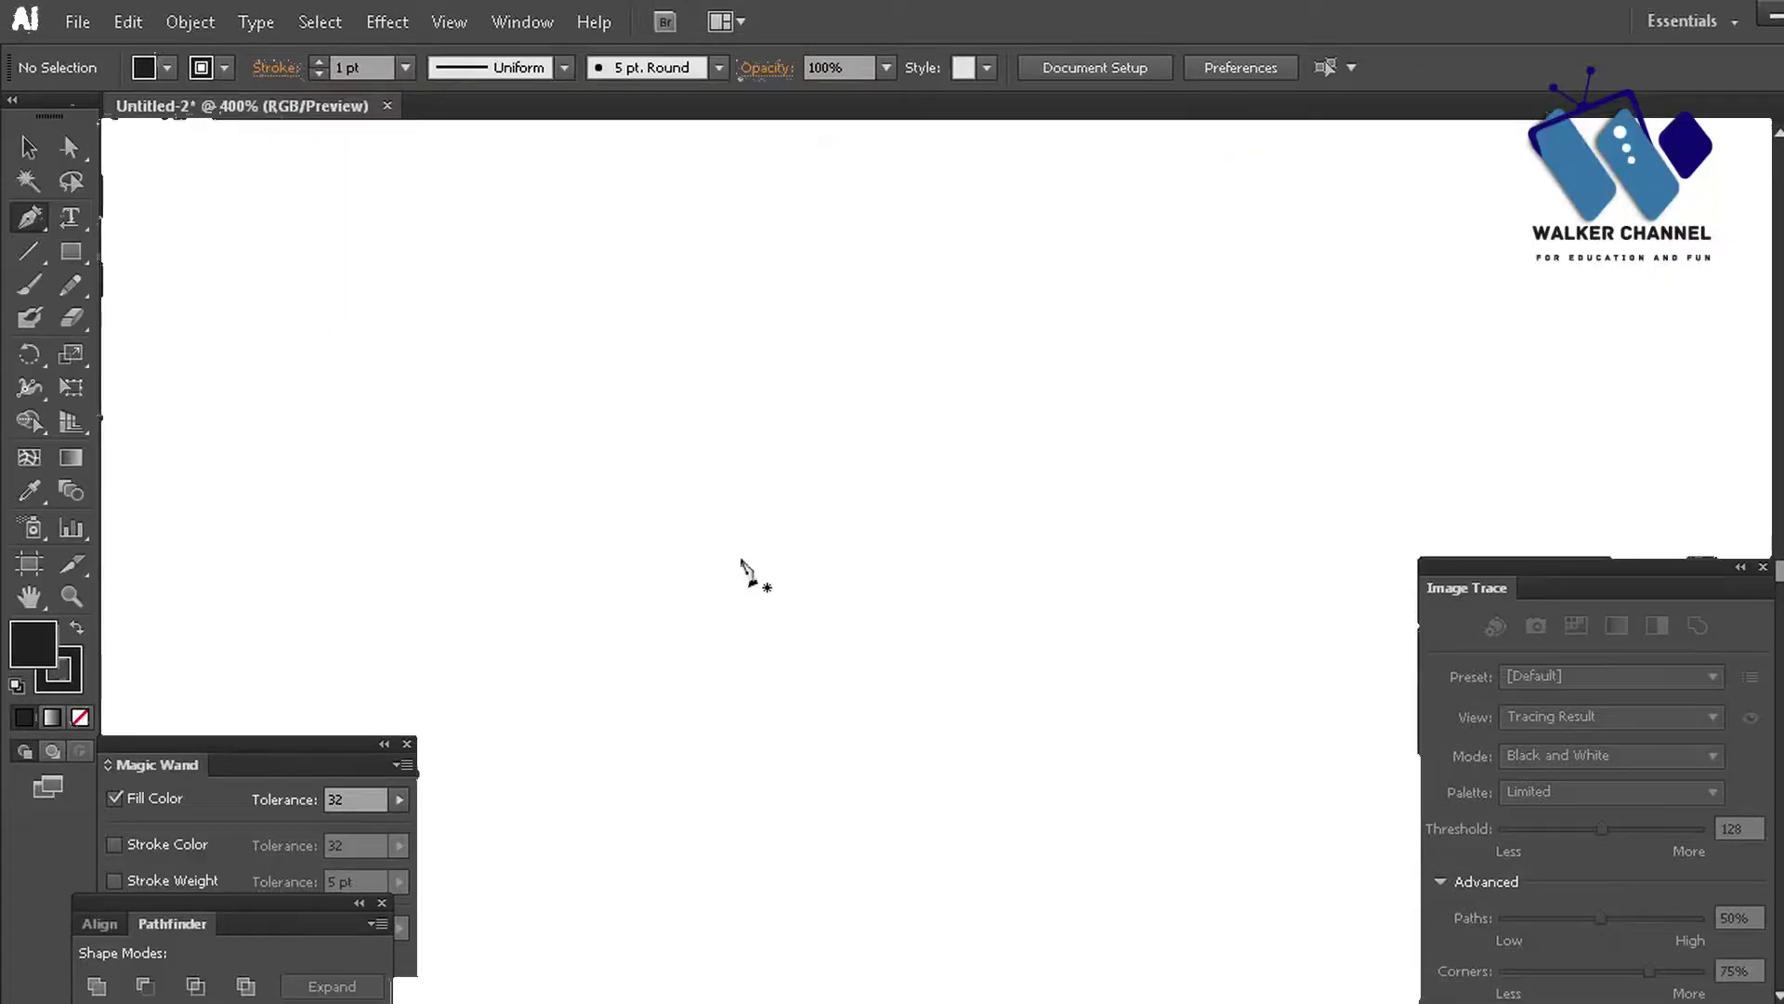
{"action": "left_click", "coordinate": [699, 553]}
{"action": "left_click", "coordinate": [718, 498]}
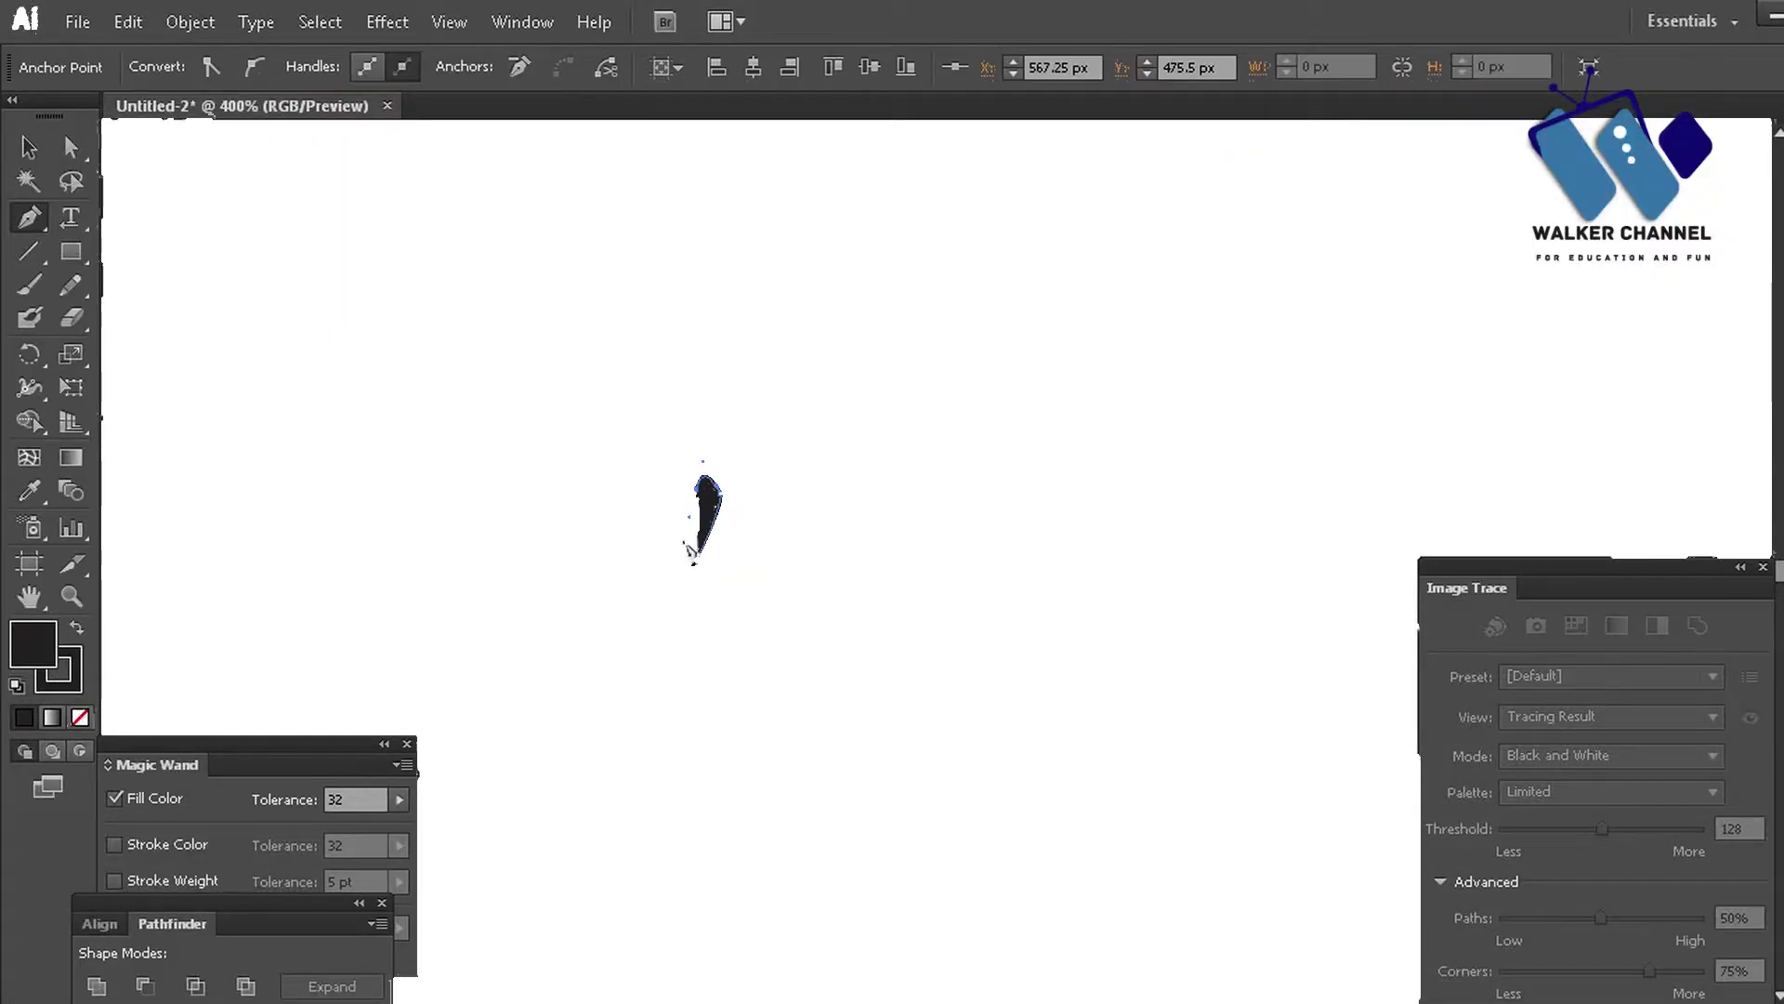
{"action": "key", "text": "Delete"}
{"action": "key", "text": "Delete"}
- With the stroke set to none, draw a thin slanted black sliver with the Pen tool and duplicate it close beside the original
{"action": "key", "text": "v"}
{"action": "left_click", "coordinate": [224, 68]}
{"action": "left_click", "coordinate": [17, 110]}
{"action": "key", "text": "p"}
{"action": "left_click", "coordinate": [657, 527]}
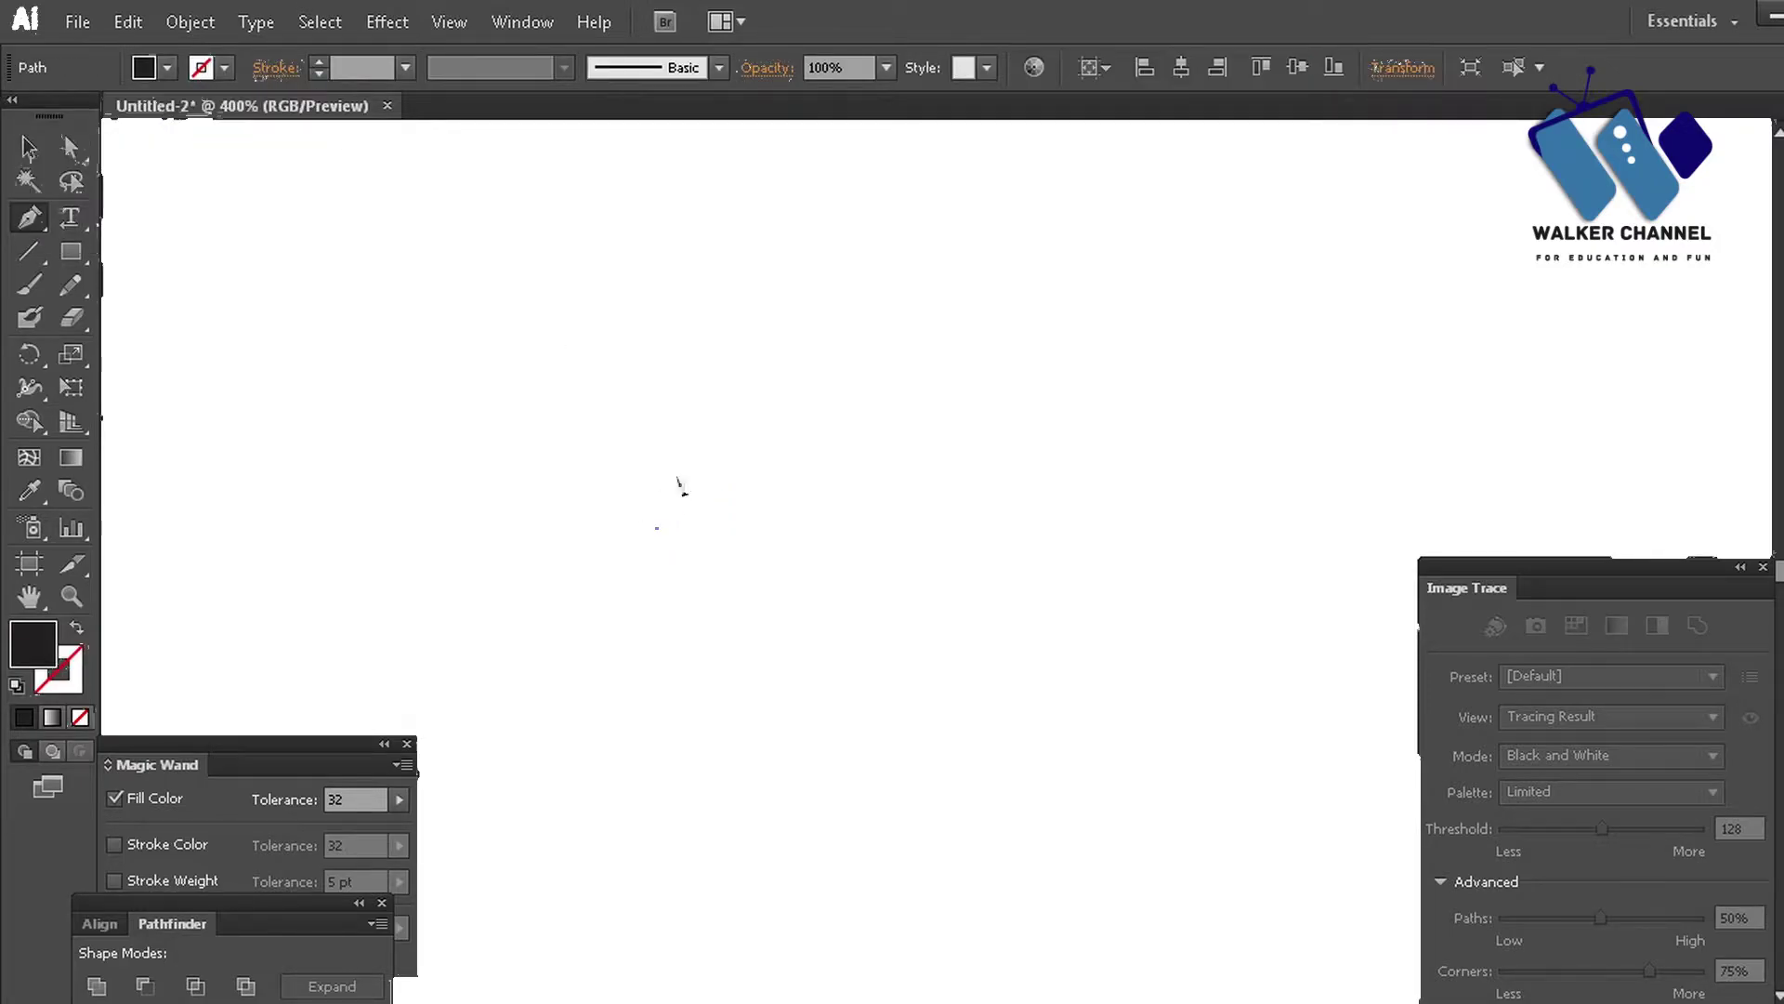
{"action": "left_click", "coordinate": [674, 472]}
{"action": "left_click", "coordinate": [670, 556]}
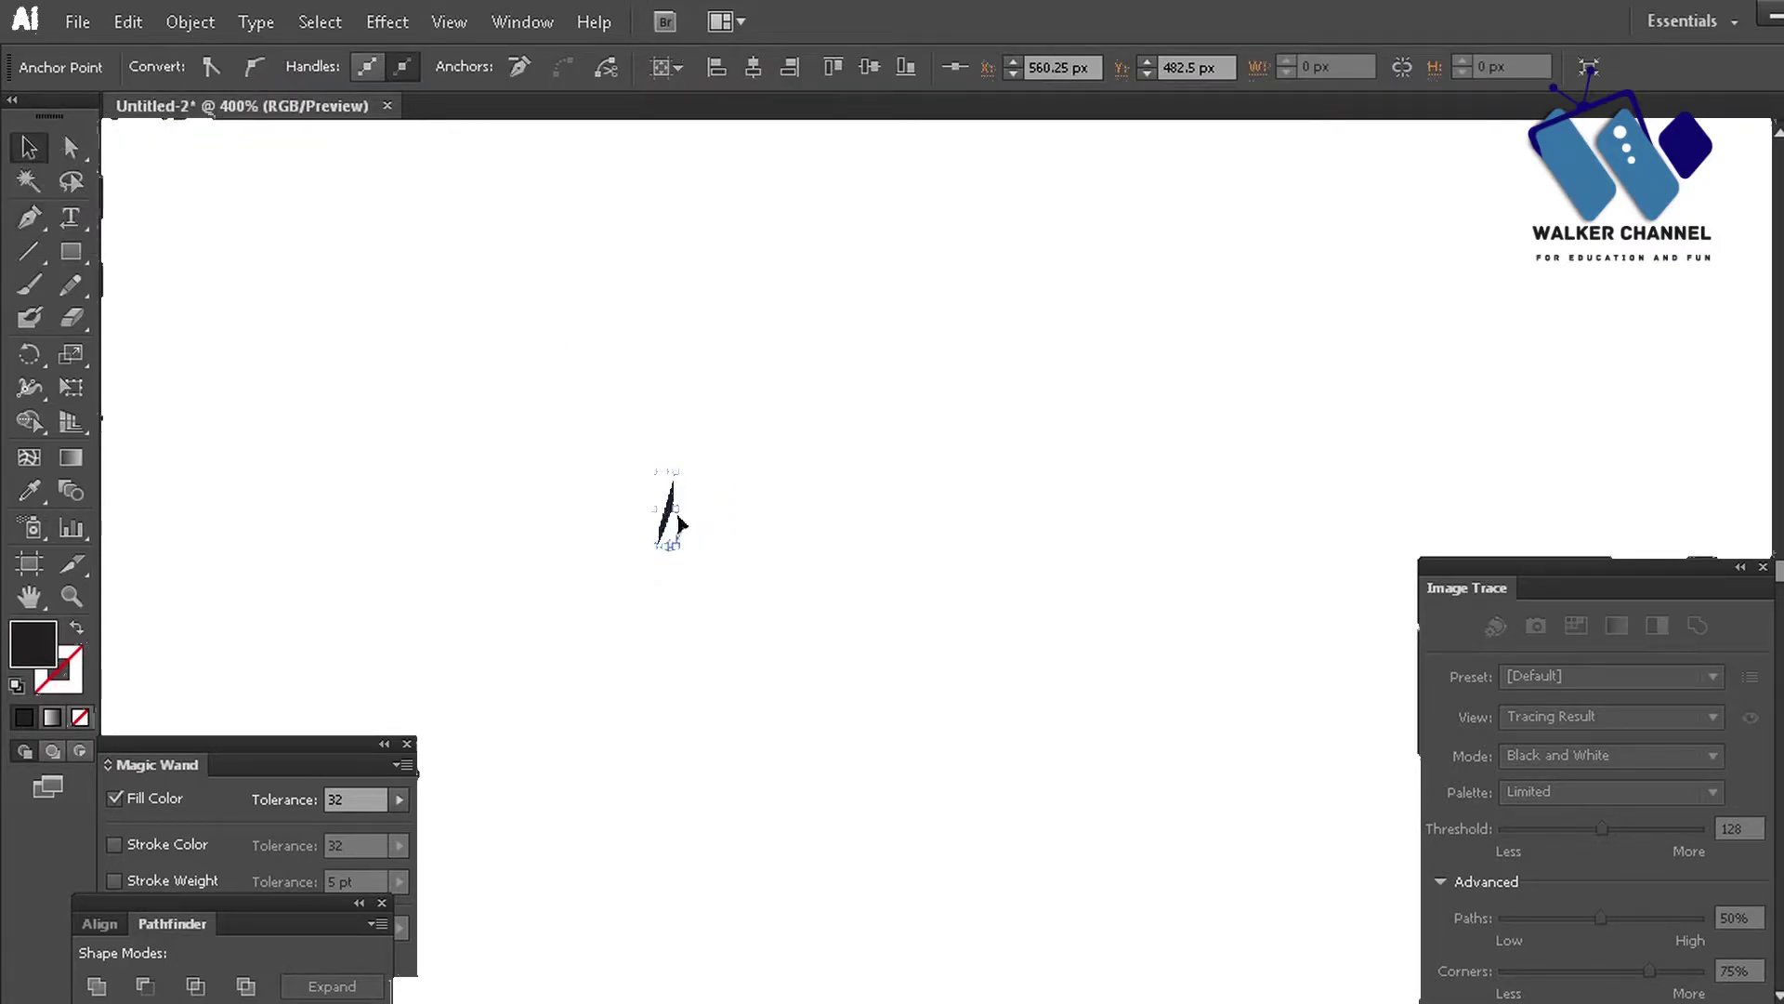
{"action": "left_click_drag", "start_coordinate": [680, 518], "coordinate": [766, 537]}
- Start a black mouth shape to the right of the two slivers, tracing its jagged upper edge with the Pen tool
{"action": "key", "text": "p"}
{"action": "left_click", "coordinate": [746, 562]}
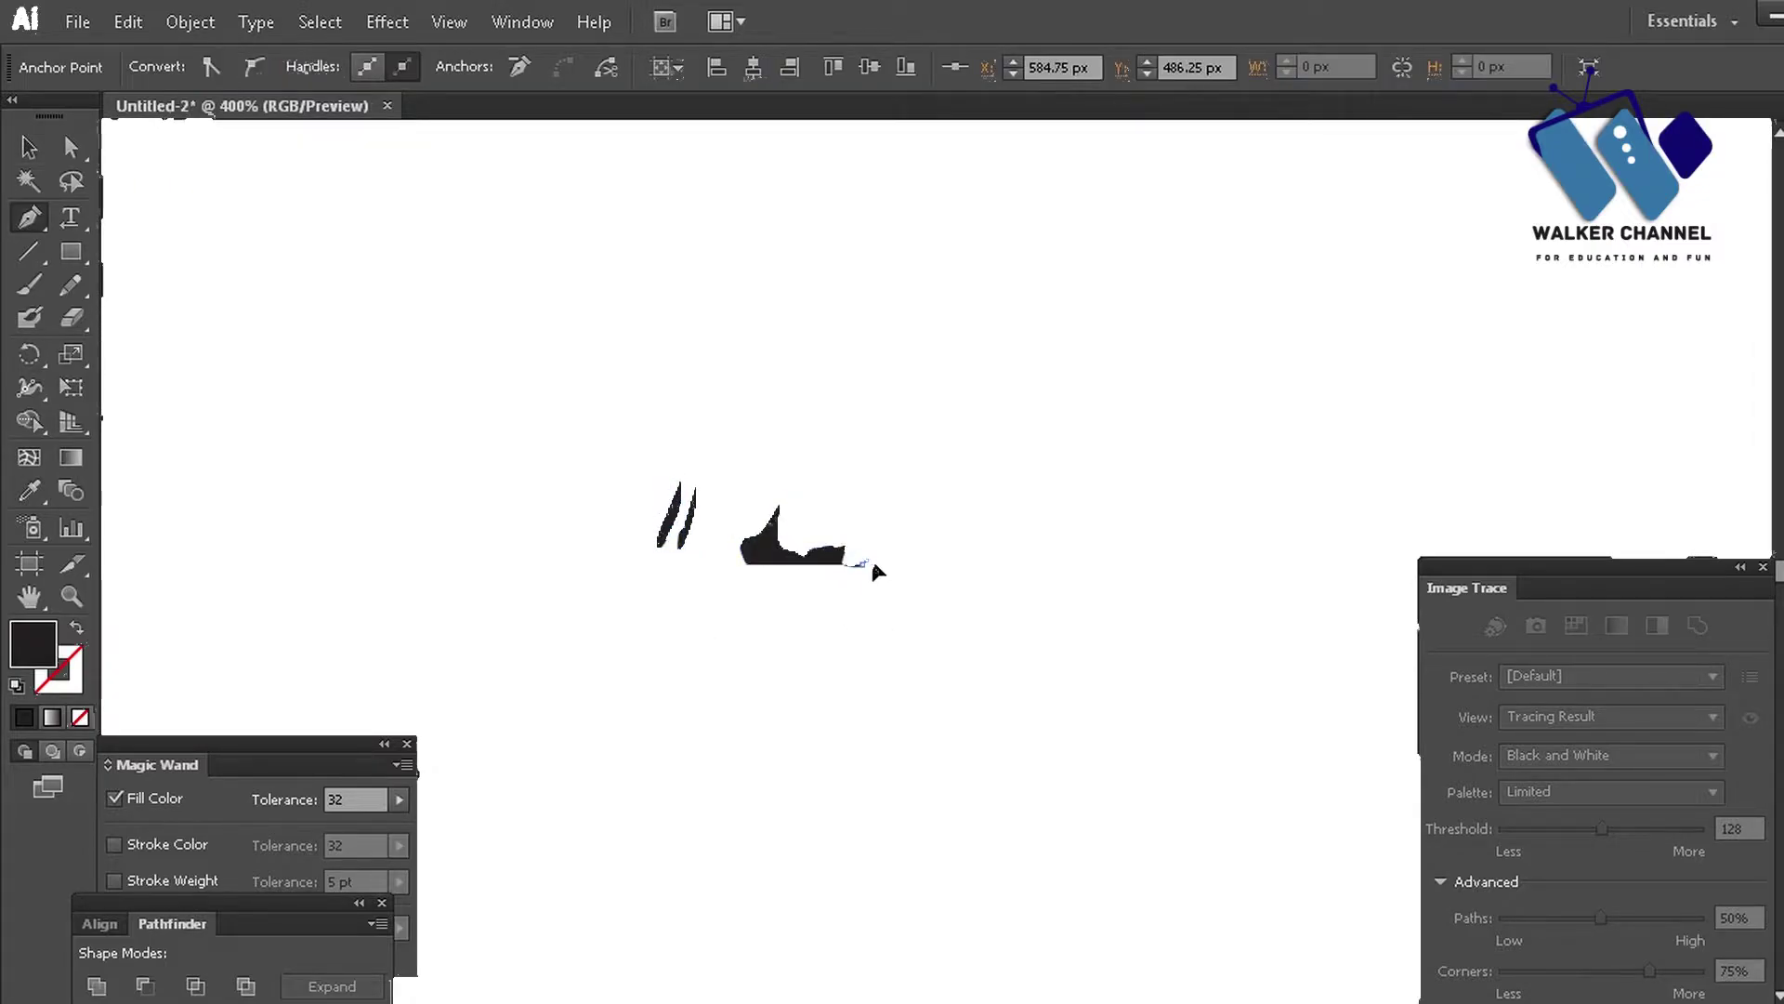
{"action": "left_click", "coordinate": [1025, 613]}
{"action": "left_click", "coordinate": [1058, 640]}
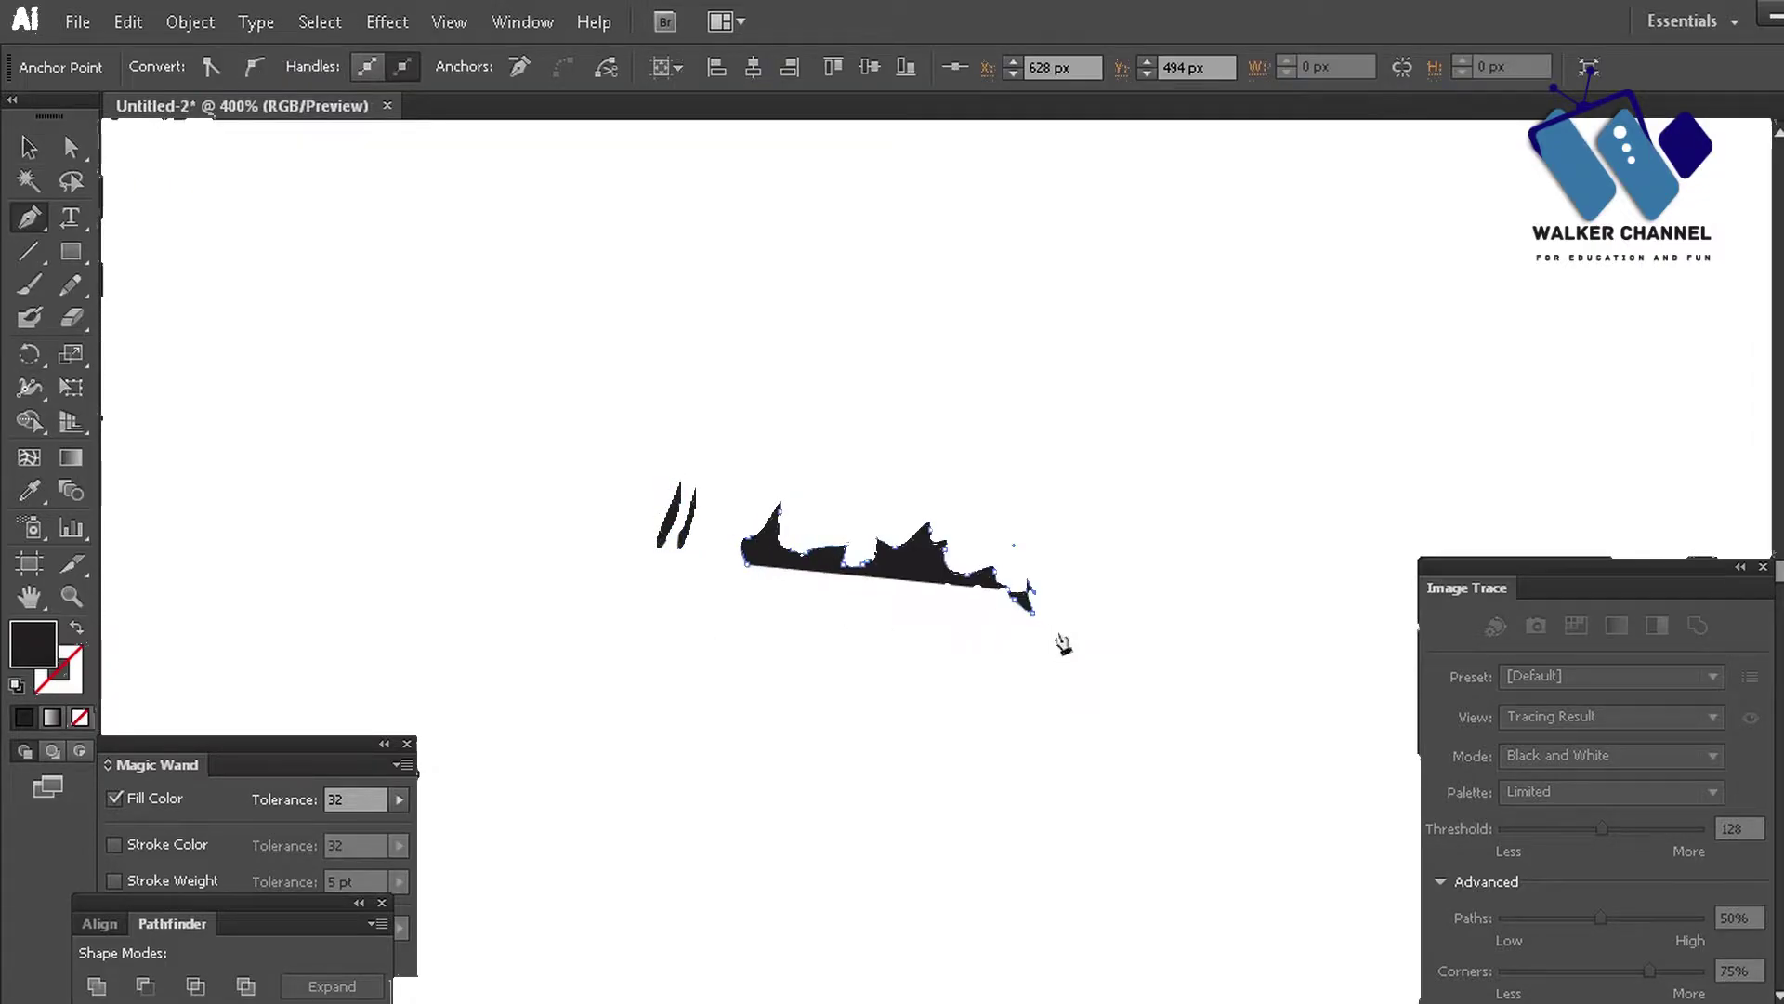
- Trace the mouth's pointed right end and lower edge, close the path, and group it with the two slivers
{"action": "left_click", "coordinate": [1078, 623]}
{"action": "left_click", "coordinate": [1115, 618]}
{"action": "left_click", "coordinate": [1085, 669]}
{"action": "left_click", "coordinate": [1040, 675]}
{"action": "left_click", "coordinate": [993, 673]}
{"action": "left_click", "coordinate": [967, 668]}
{"action": "left_click", "coordinate": [943, 656]}
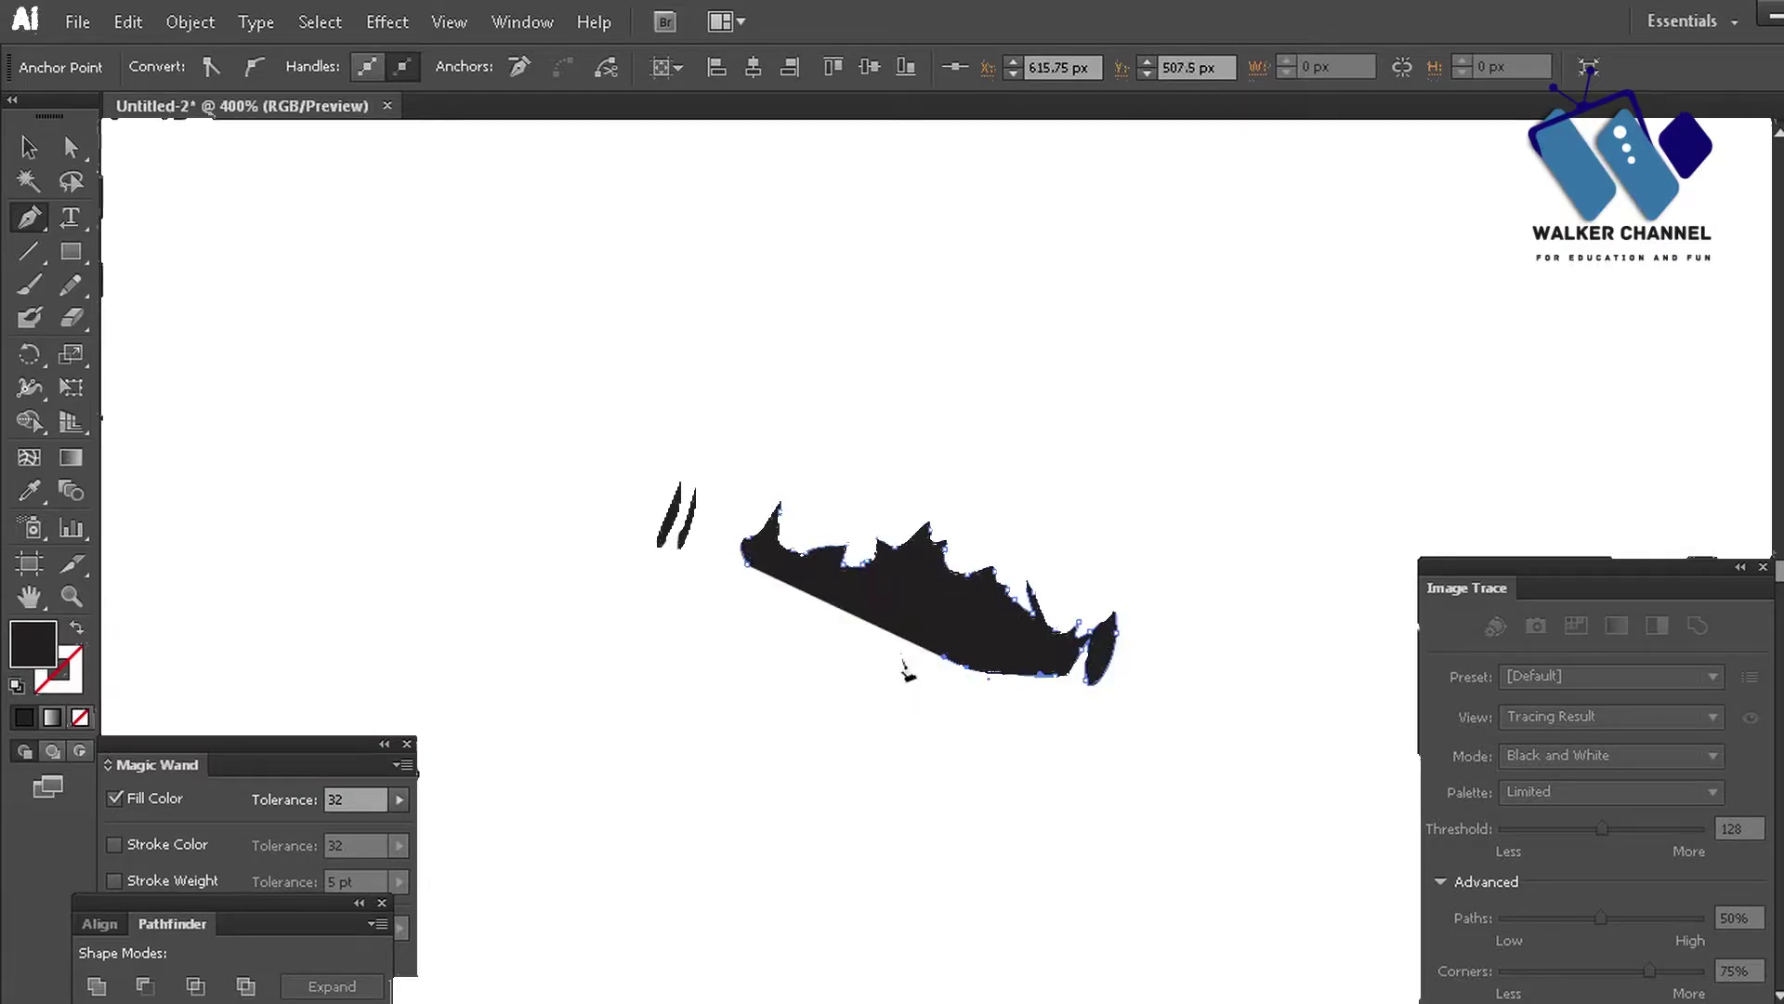
{"action": "left_click", "coordinate": [747, 563]}
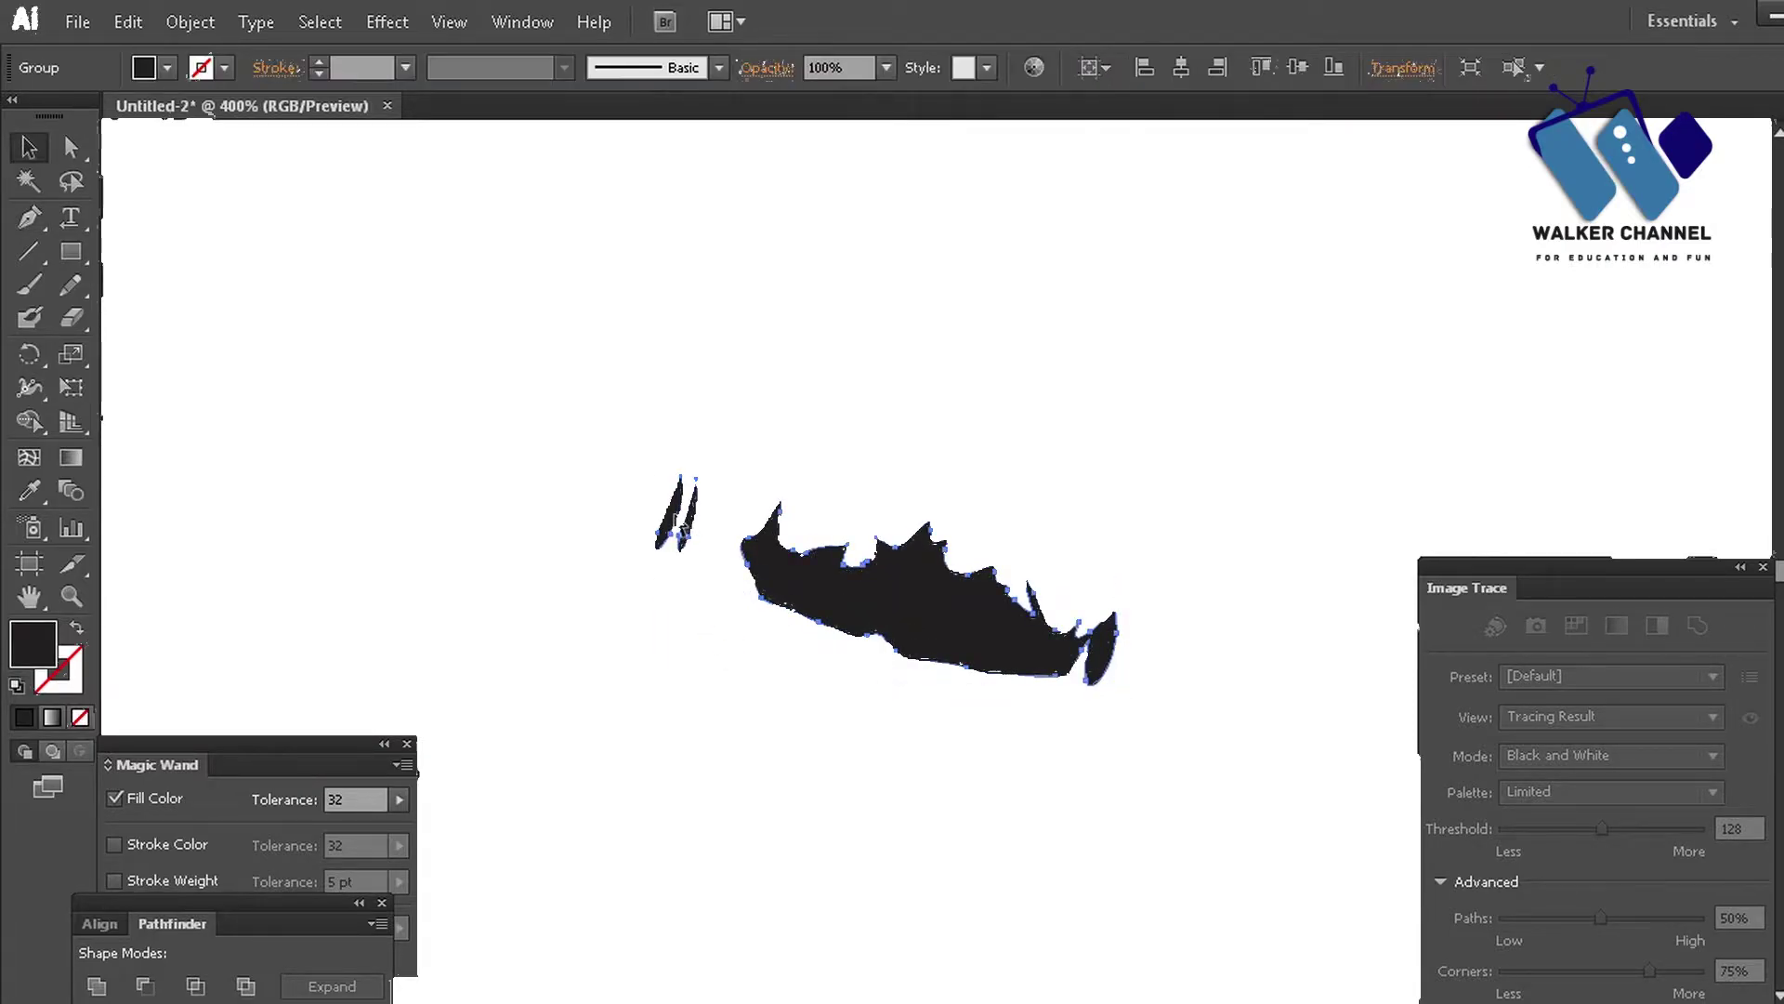
{"action": "left_click", "coordinate": [612, 627], "text": "ctrl"}
- Begin the moustache outline at its lower left, tracing around the ragged left end and the spikes on the upper left
{"action": "left_click", "coordinate": [558, 551]}
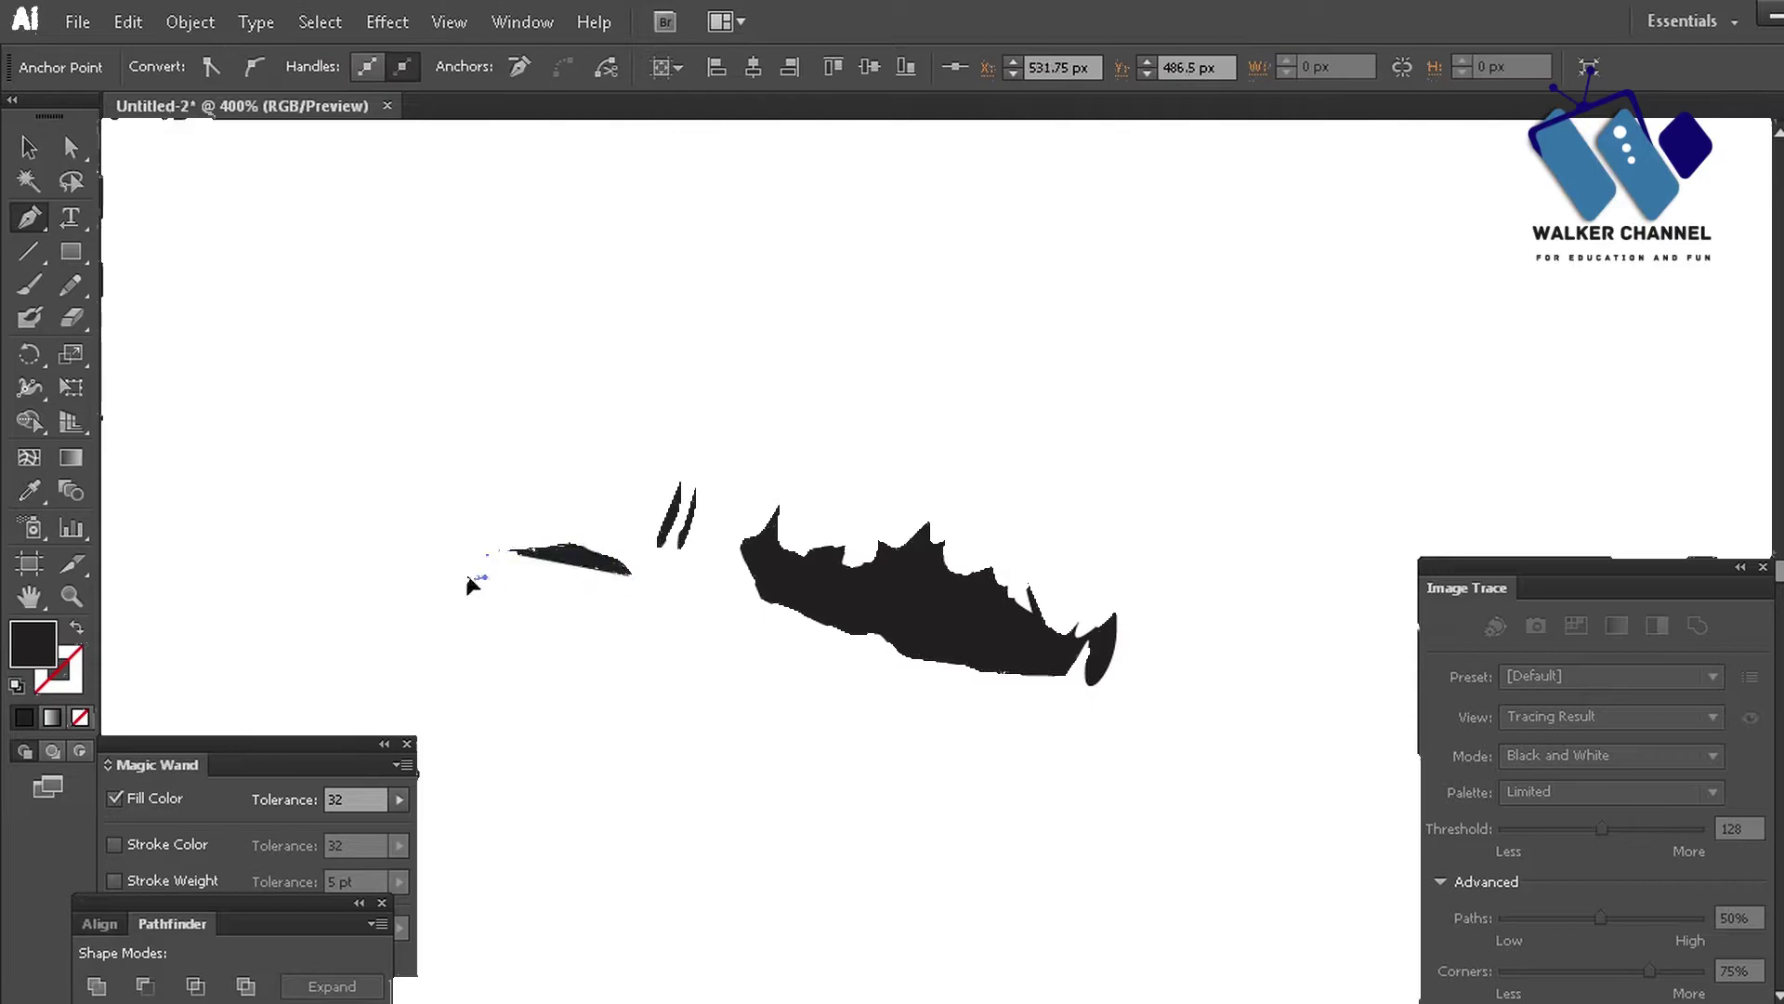
{"action": "left_click", "coordinate": [427, 517]}
{"action": "left_click", "coordinate": [422, 477]}
{"action": "left_click", "coordinate": [429, 428]}
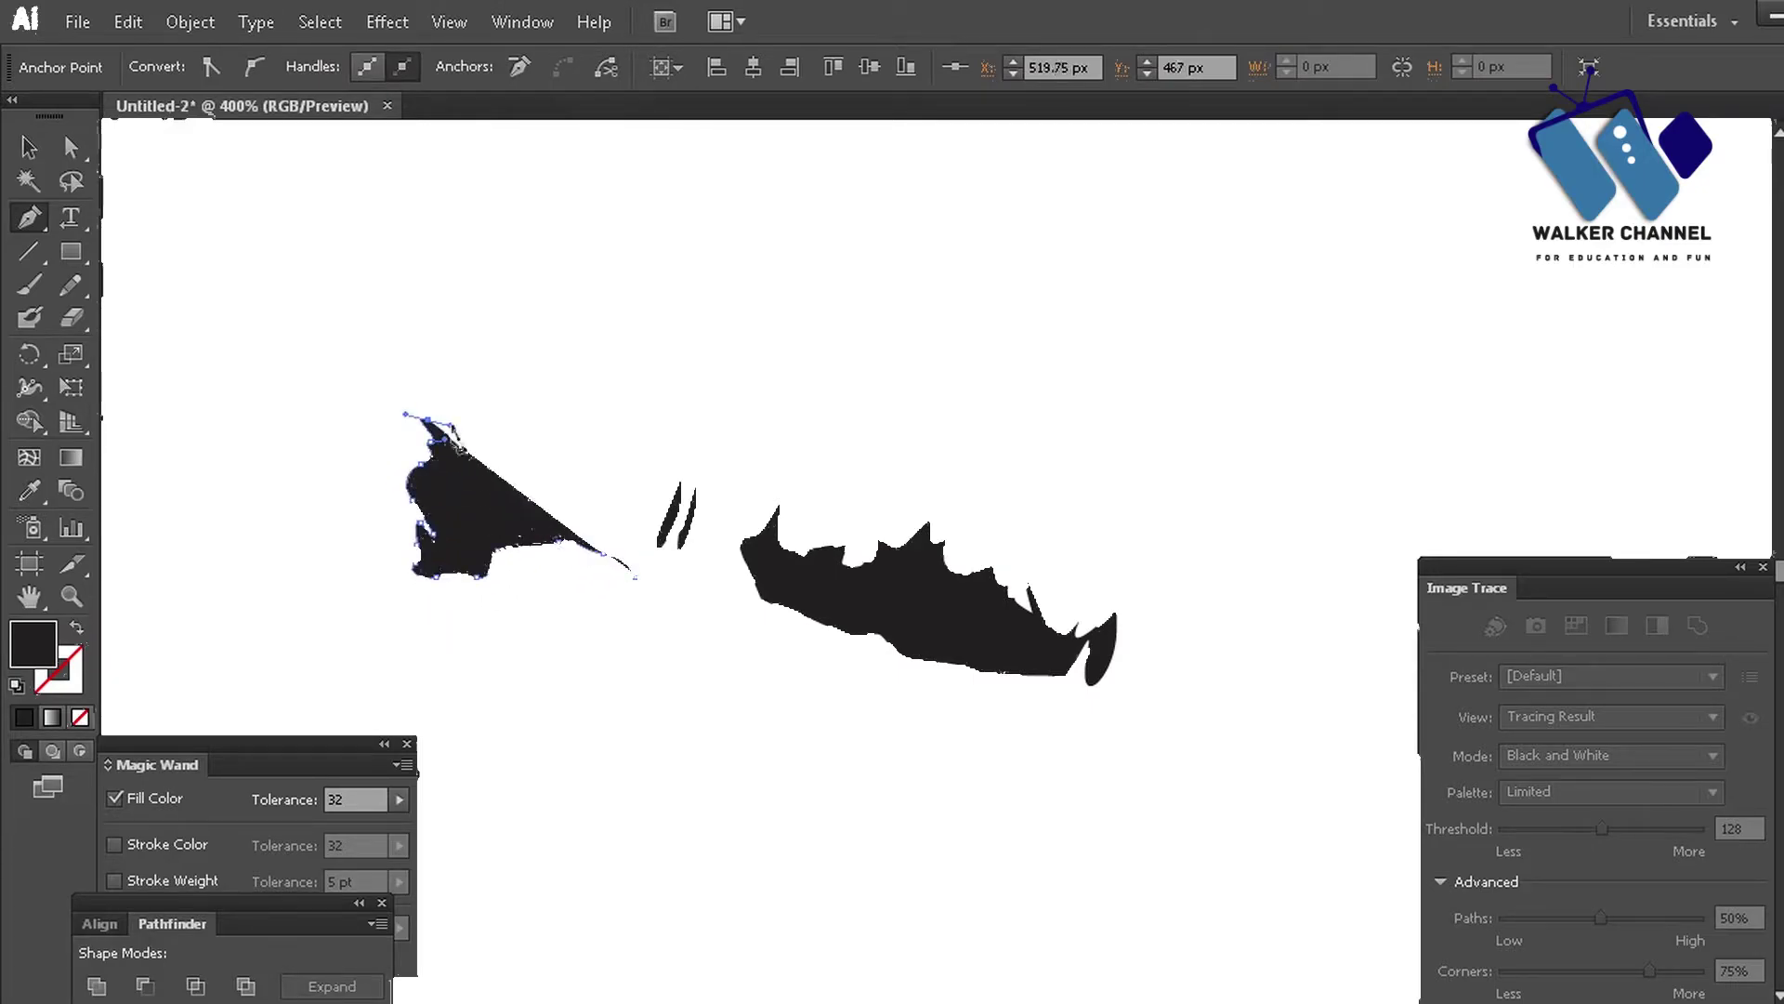
{"action": "left_click", "coordinate": [479, 390]}
{"action": "left_click", "coordinate": [534, 367]}
{"action": "left_click", "coordinate": [612, 365]}
{"action": "left_click", "coordinate": [648, 402]}
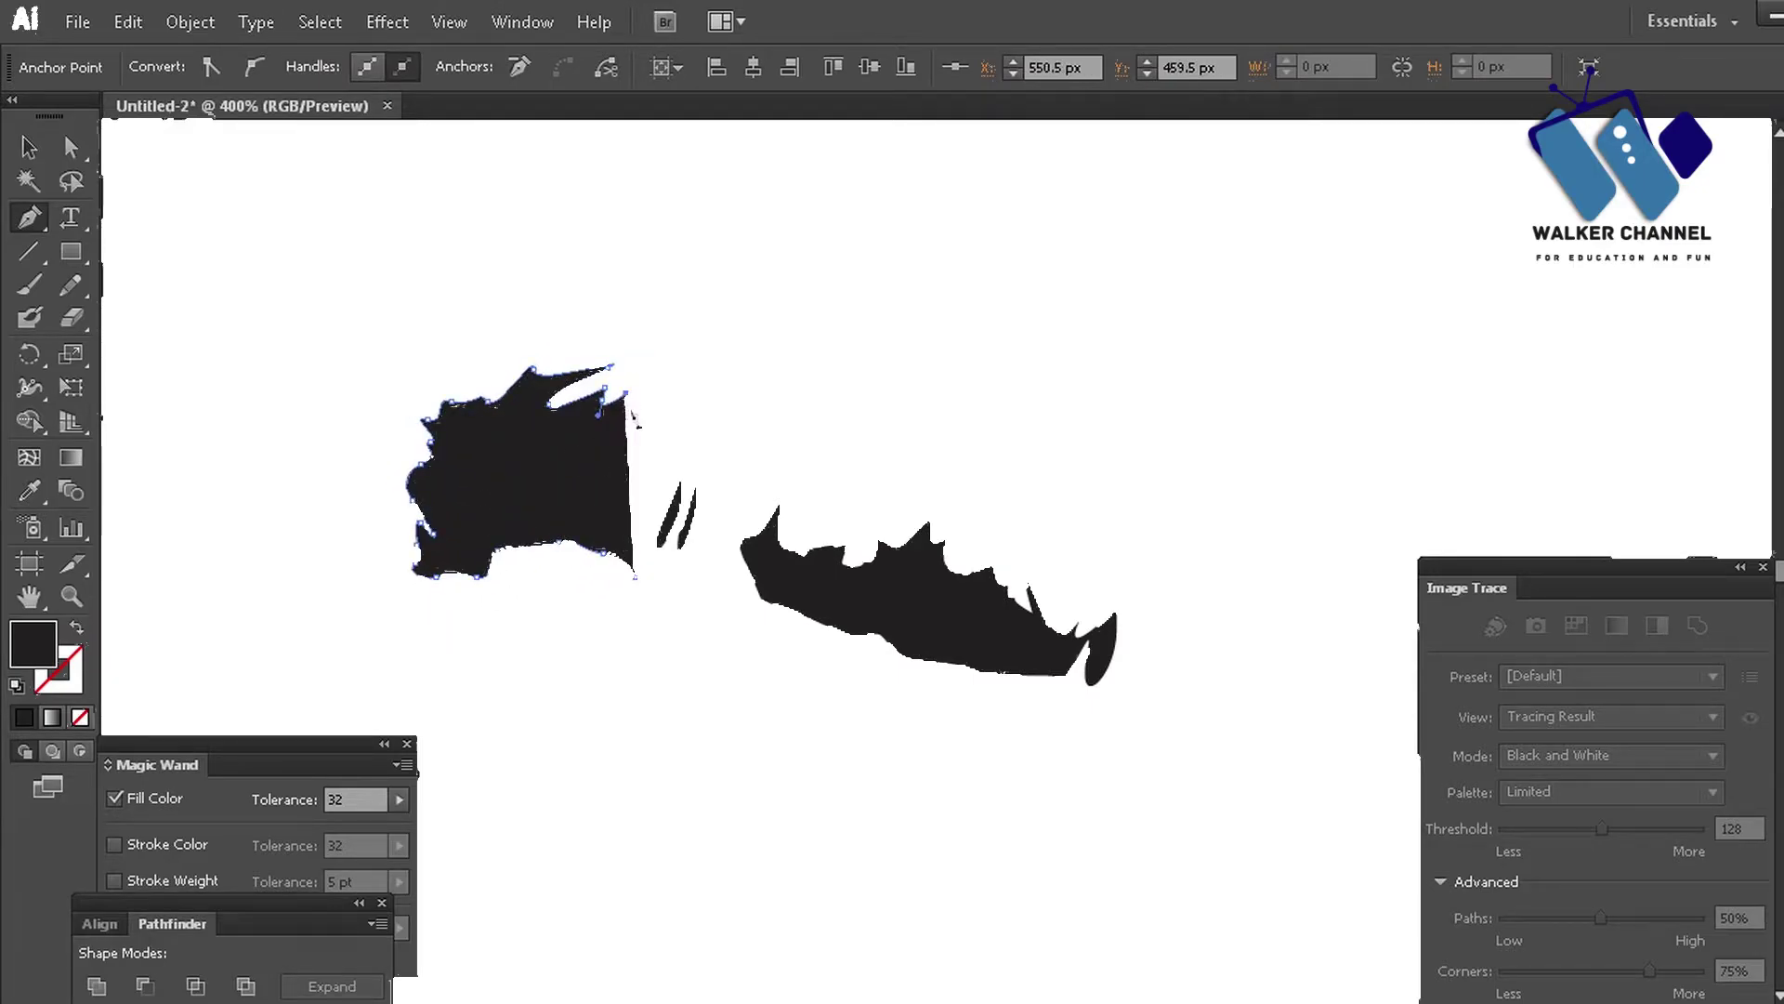
- Continue the moustache outline with small hair spikes rising to the central peak below the nose
{"action": "left_click", "coordinate": [670, 372]}
{"action": "left_click", "coordinate": [686, 379]}
{"action": "left_click", "coordinate": [715, 349]}
{"action": "left_click", "coordinate": [748, 320]}
{"action": "left_click", "coordinate": [766, 287]}
{"action": "left_click", "coordinate": [760, 269]}
{"action": "left_click", "coordinate": [795, 276]}
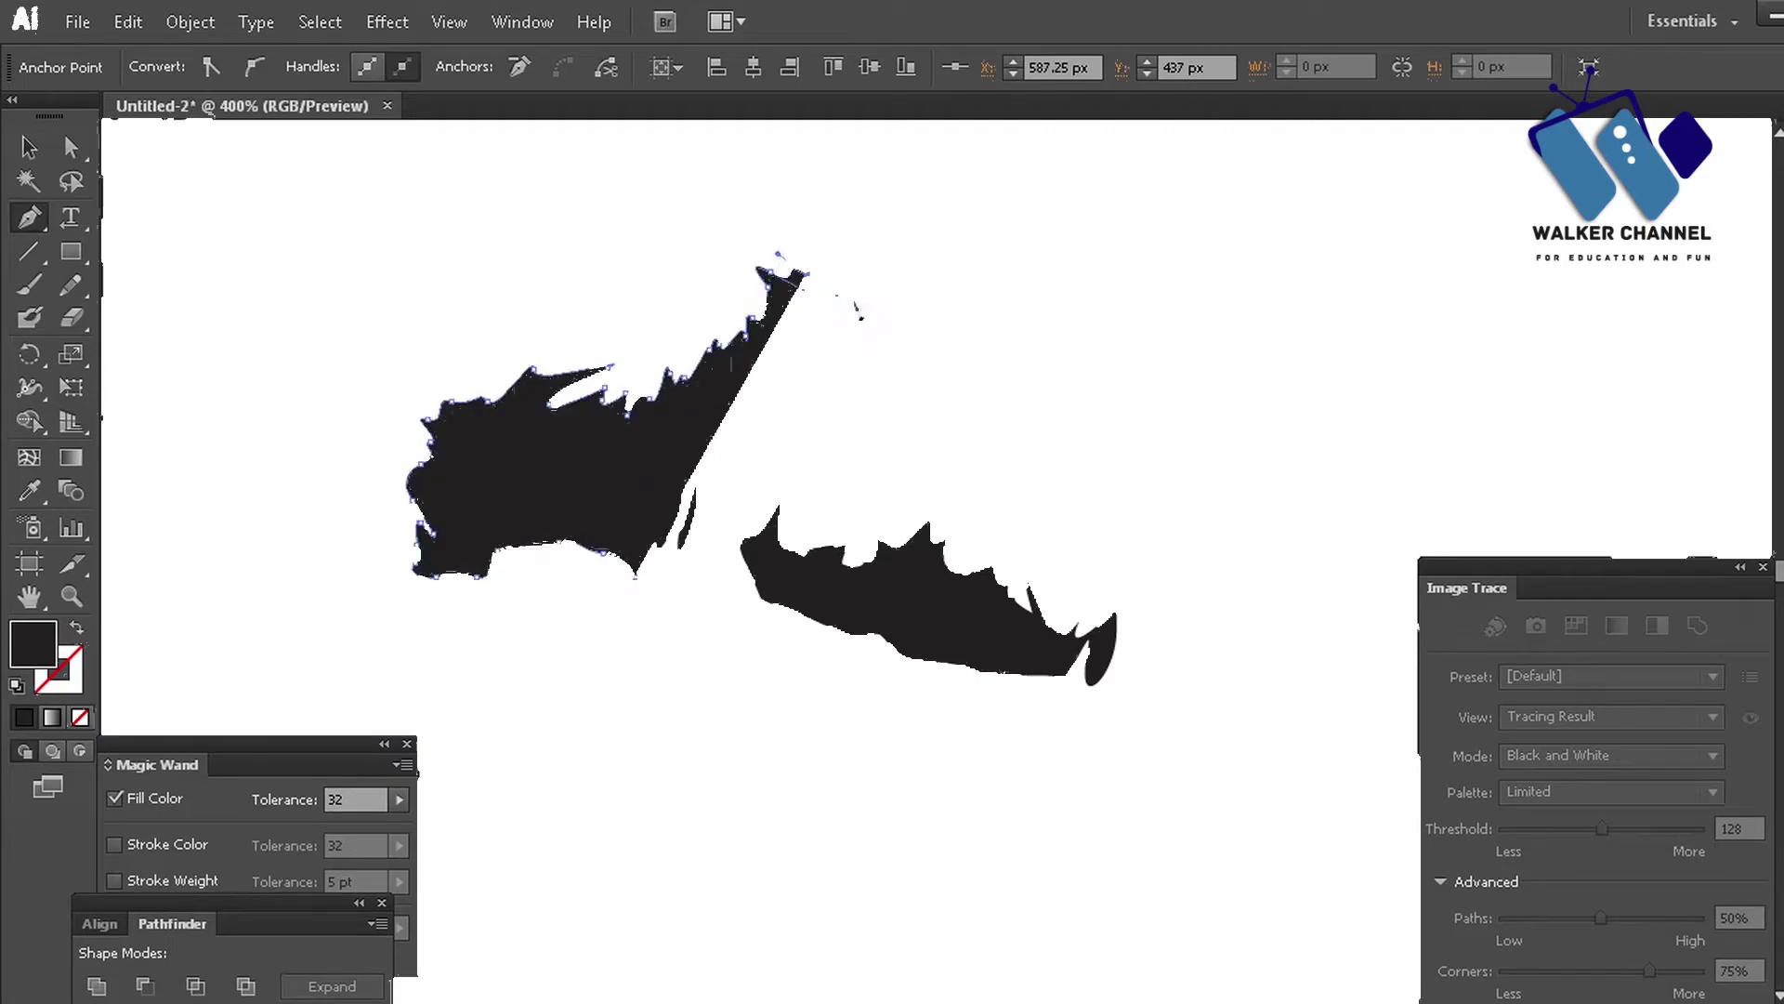
- Trace the moustache's smooth slope down from the peak and the first hair spikes on its right half
{"action": "left_click", "coordinate": [873, 327]}
{"action": "left_click", "coordinate": [1060, 442]}
{"action": "left_click", "coordinate": [1199, 434]}
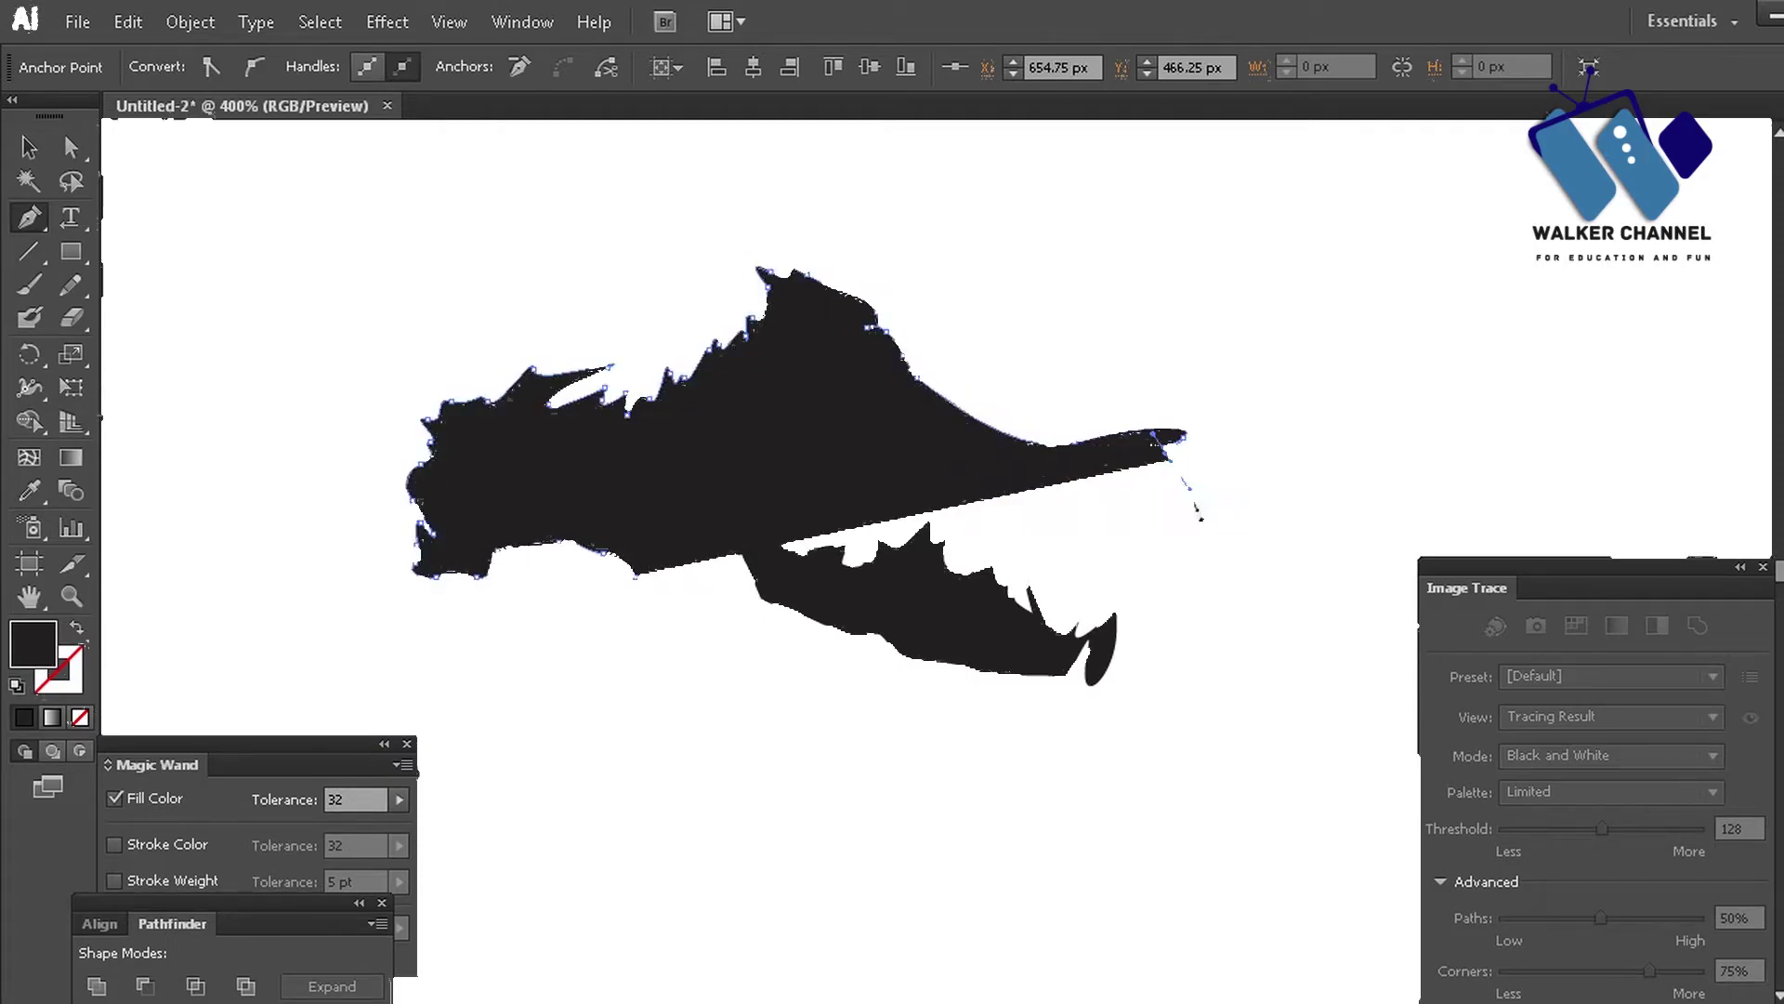
{"action": "left_click", "coordinate": [1226, 486]}
{"action": "left_click", "coordinate": [1252, 536]}
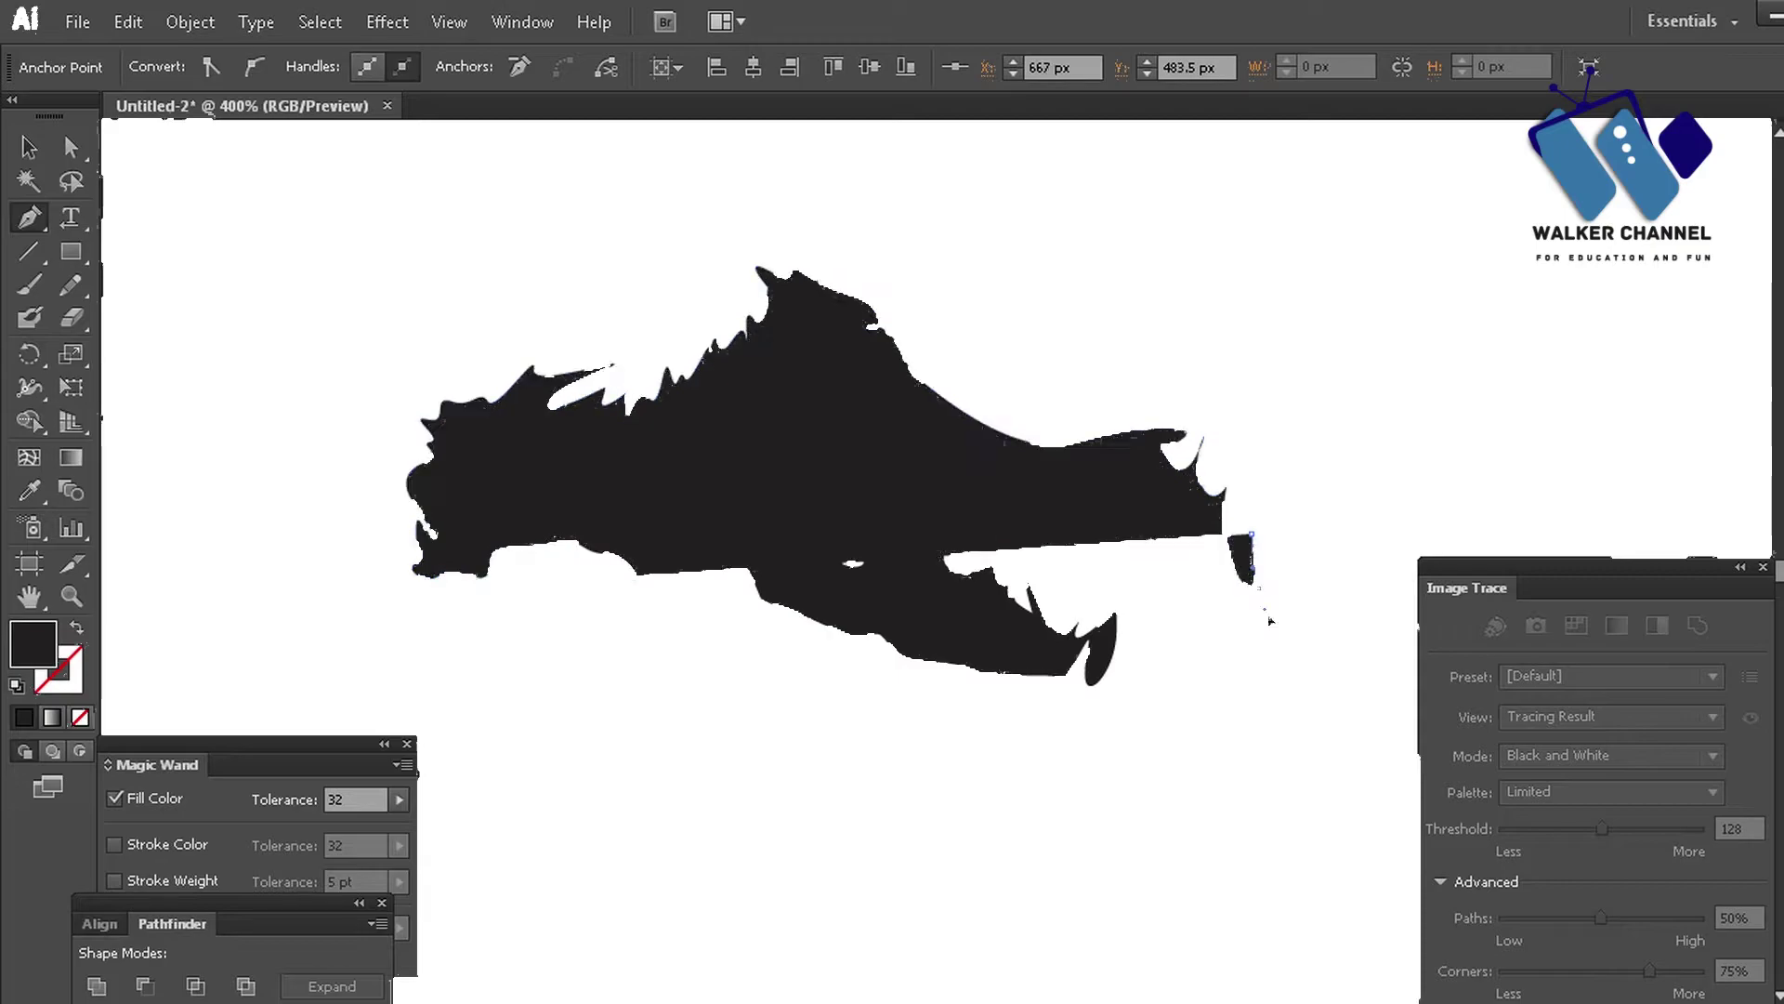
- Add the pointed hair spikes along the moustache's upper edge out to its far right end
{"action": "left_click", "coordinate": [1278, 589]}
{"action": "left_click", "coordinate": [1287, 555]}
{"action": "left_click", "coordinate": [1333, 586]}
{"action": "left_click", "coordinate": [1357, 606]}
{"action": "left_click", "coordinate": [1370, 574]}
{"action": "left_click", "coordinate": [1392, 632]}
{"action": "left_click", "coordinate": [1396, 662]}
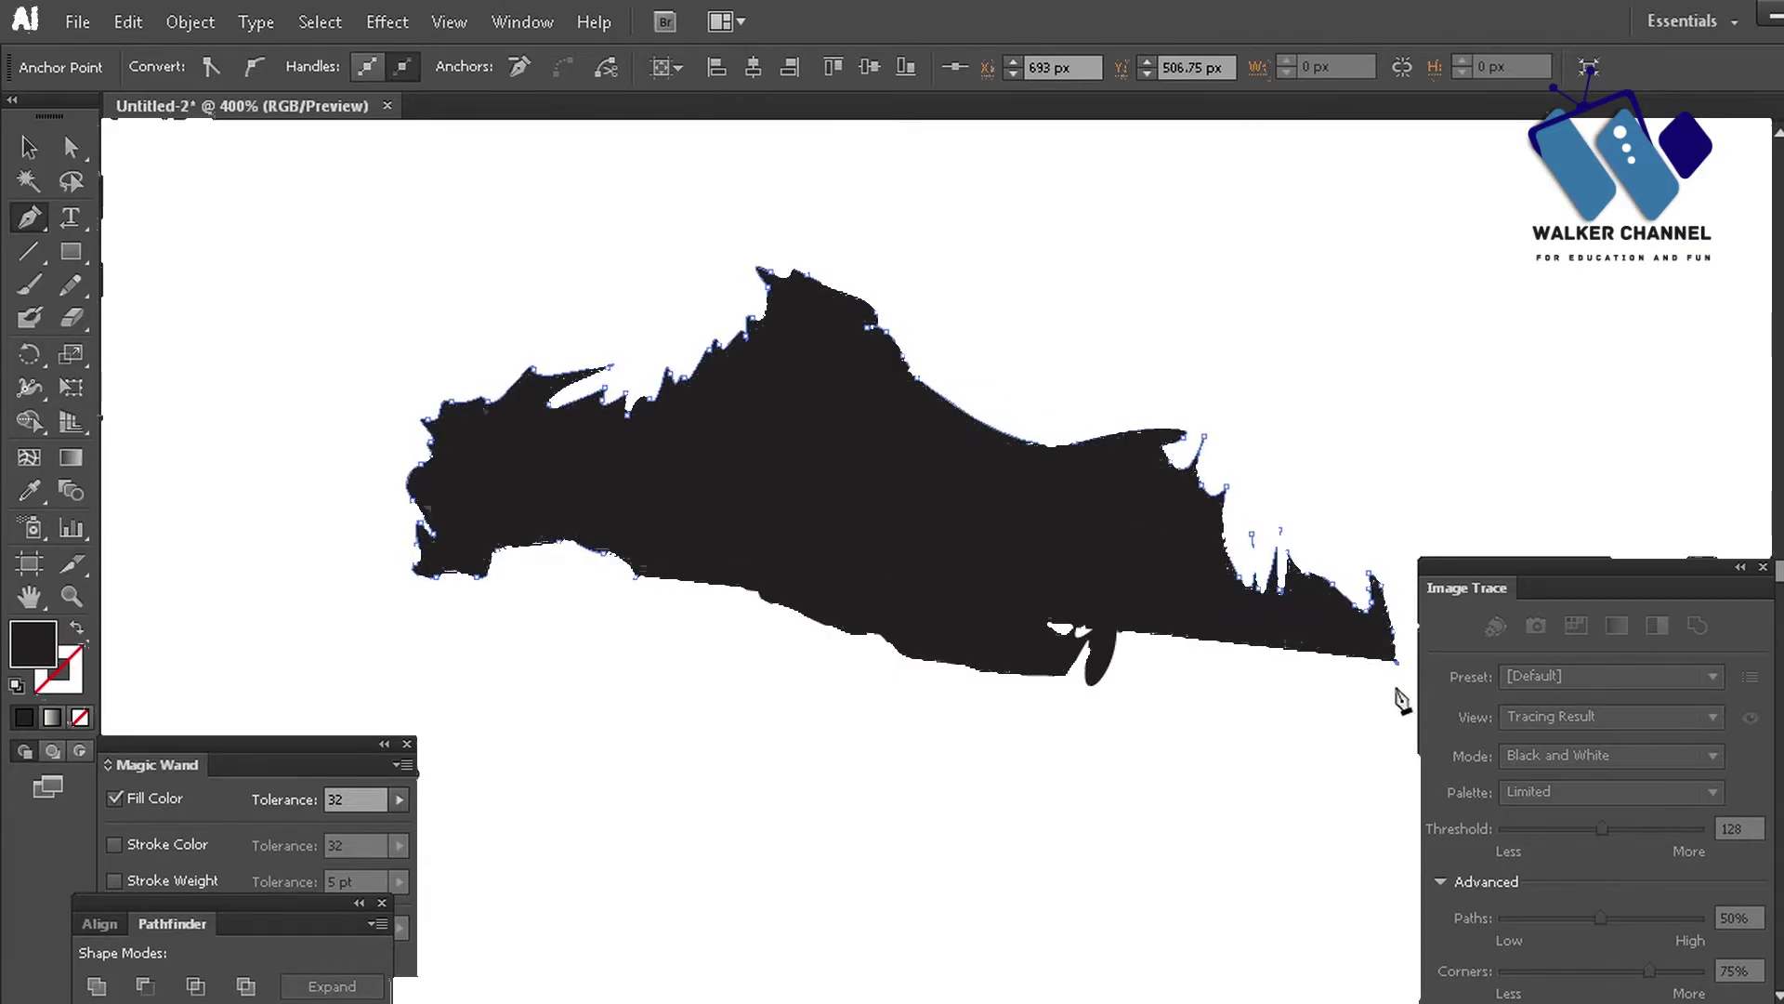
- Trace the moustache's drooping right tip down around its ragged end and back up to the underside
{"action": "left_click", "coordinate": [1380, 703]}
{"action": "left_click", "coordinate": [1363, 744]}
{"action": "left_click", "coordinate": [1295, 776]}
{"action": "left_click", "coordinate": [1268, 749]}
{"action": "left_click", "coordinate": [1245, 689]}
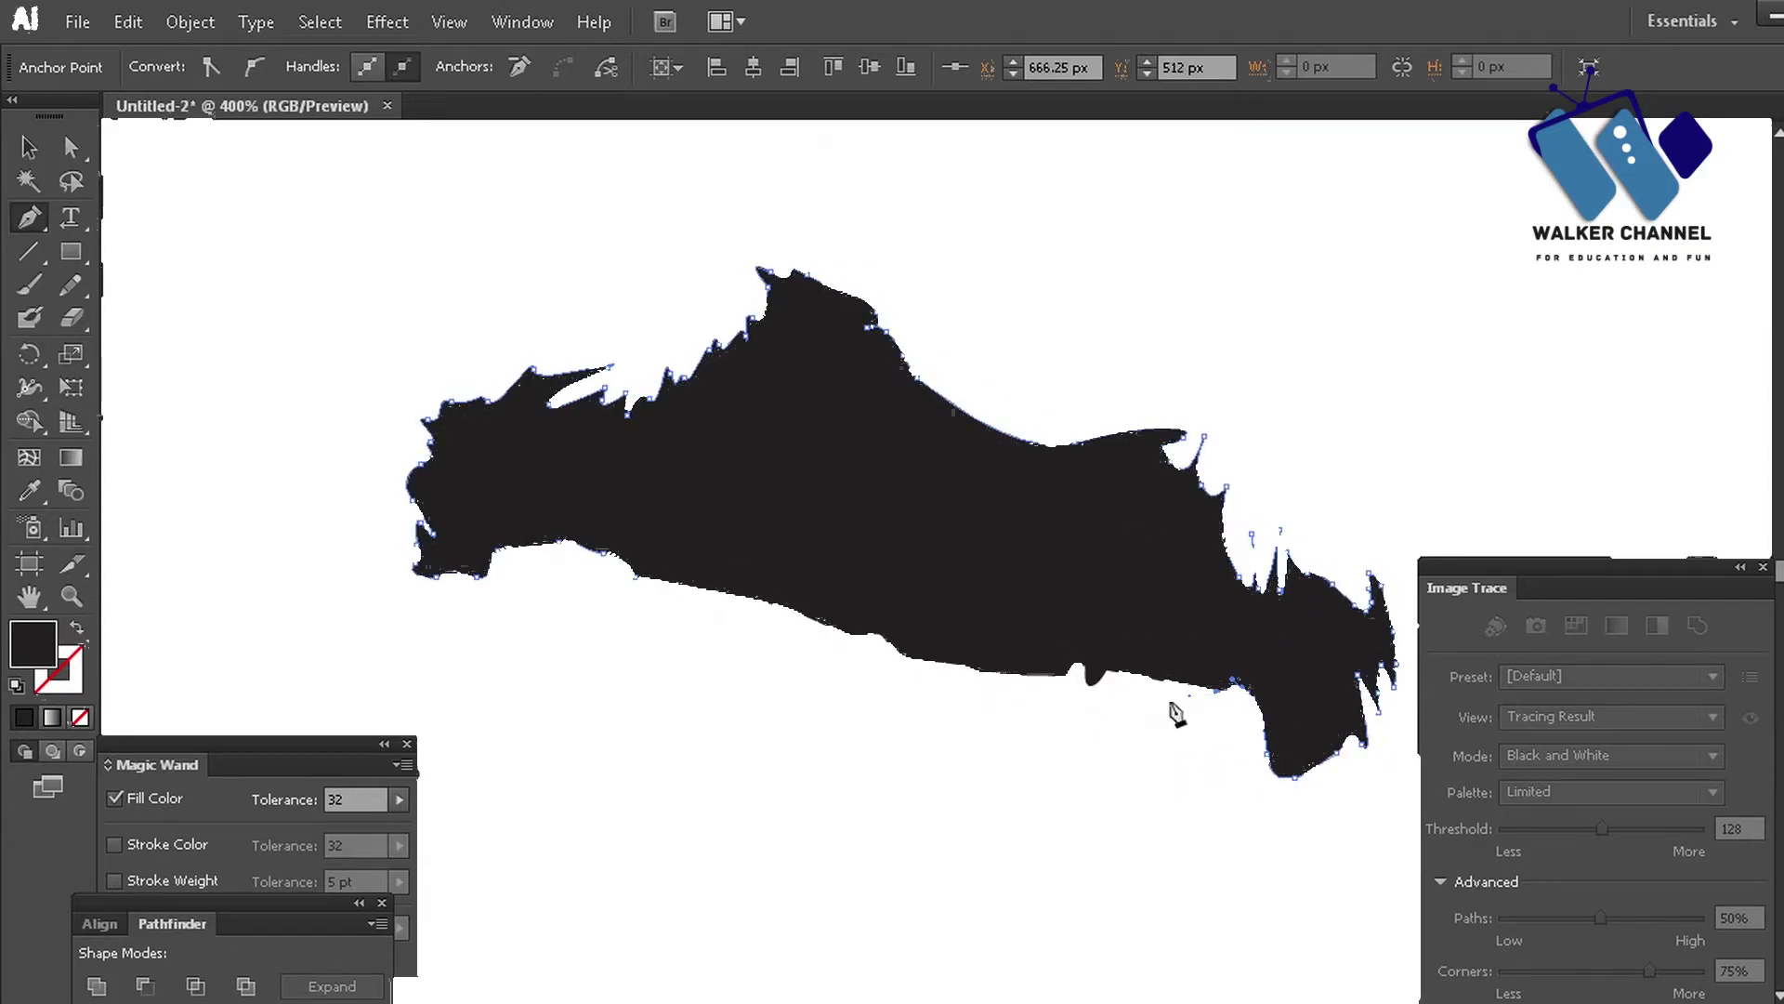
- Trace the moustache's lower edge back to the left with small spikes and close the outline
{"action": "left_click", "coordinate": [1122, 707]}
{"action": "left_click", "coordinate": [1035, 695]}
{"action": "left_click", "coordinate": [990, 693]}
{"action": "left_click", "coordinate": [947, 692]}
{"action": "left_click", "coordinate": [779, 626]}
{"action": "left_click", "coordinate": [726, 608]}
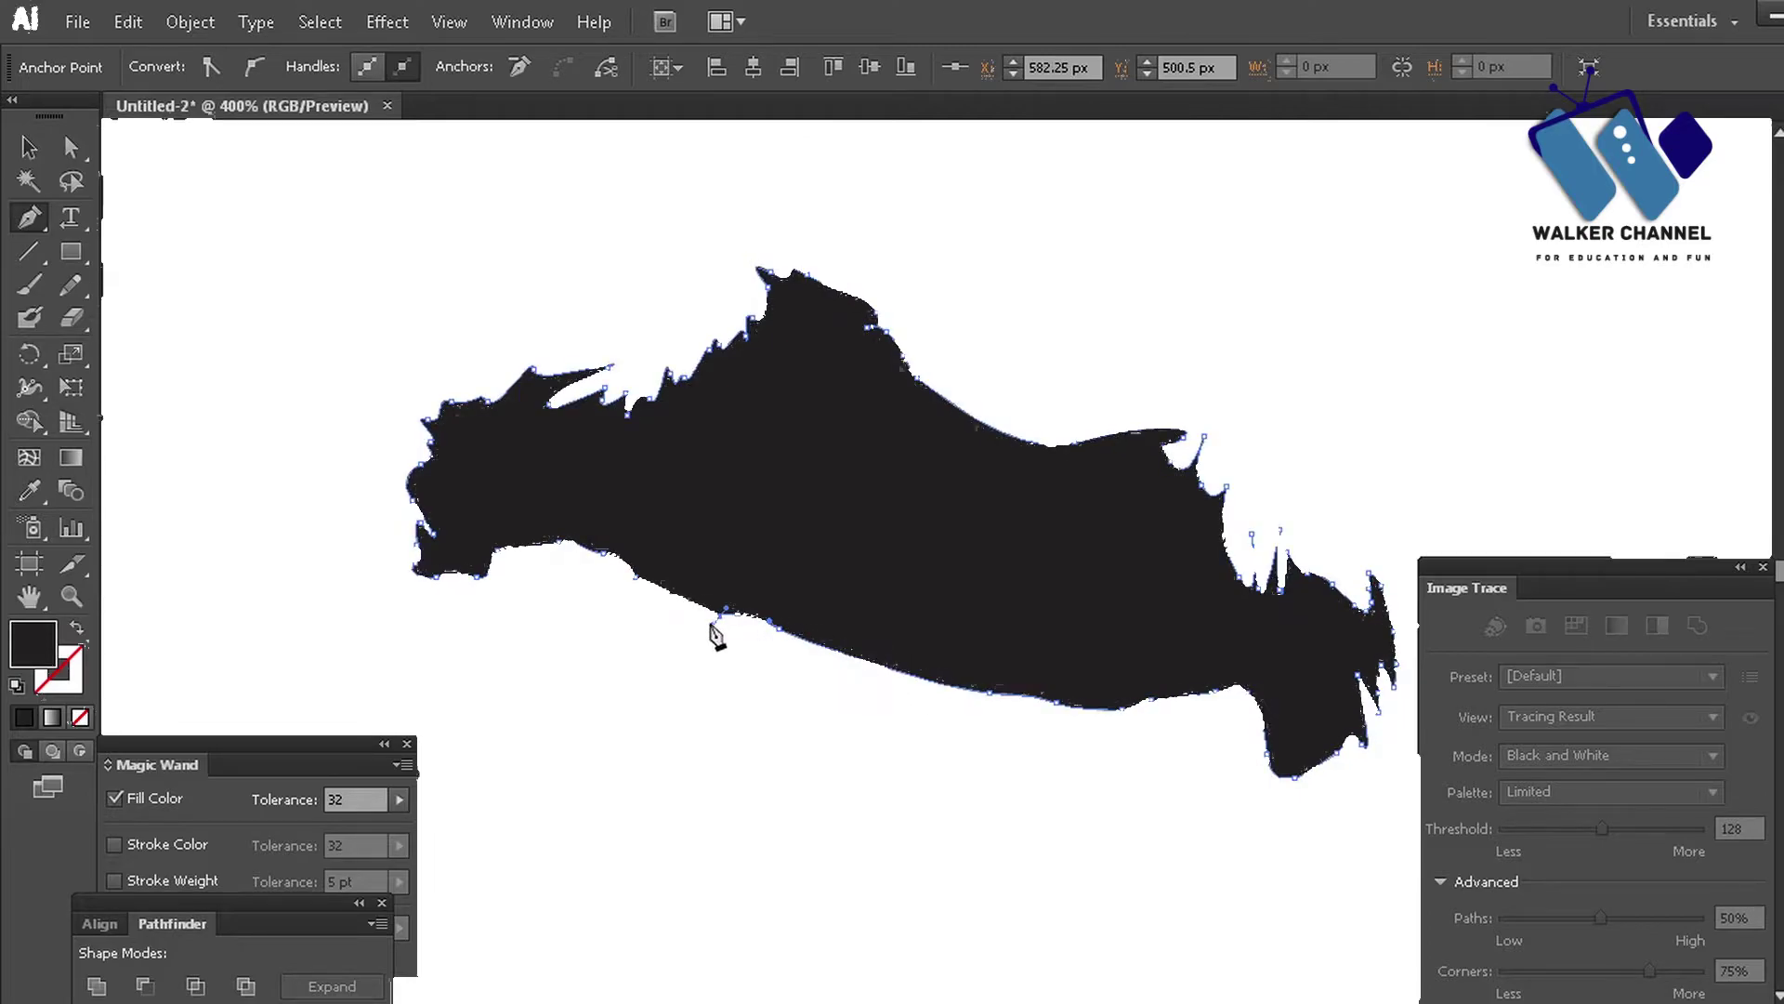
{"action": "left_click", "coordinate": [677, 616]}
- Place the moustache behind the mouth and sliver group, and recolour the group white with the Eyedropper
{"action": "key", "text": "v"}
{"action": "left_click", "coordinate": [956, 605]}
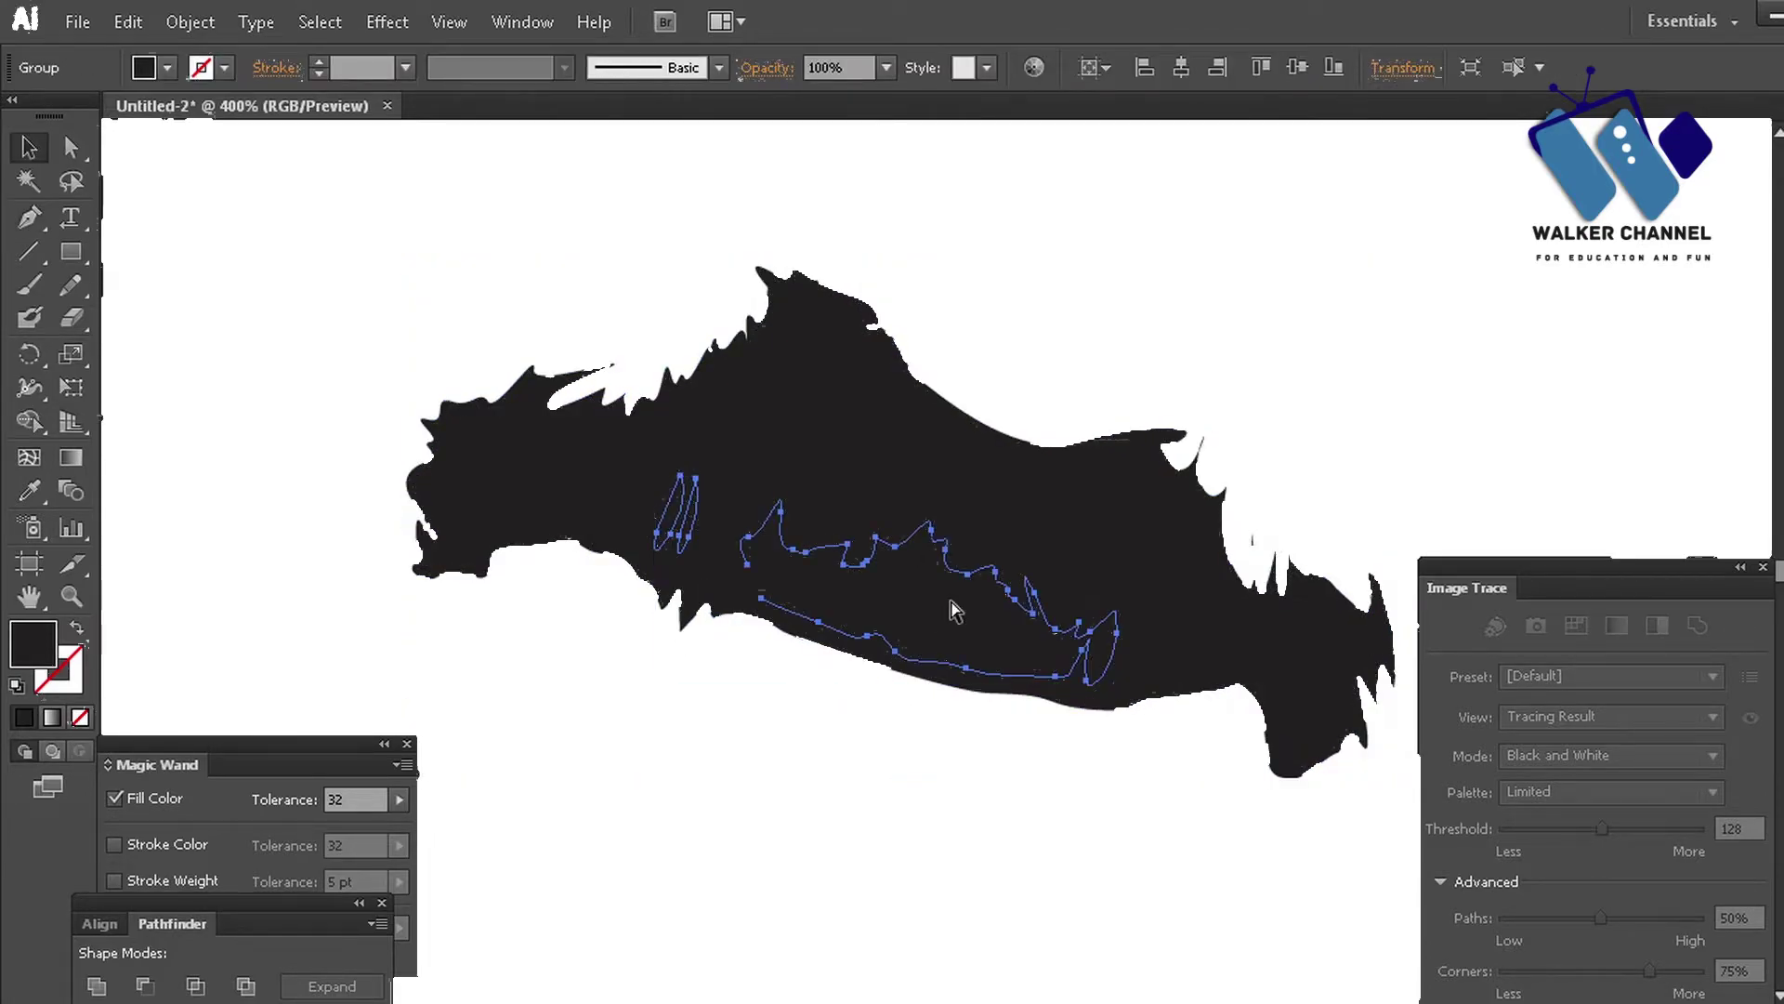
{"action": "left_click", "coordinate": [905, 437]}
{"action": "left_click", "coordinate": [436, 771]}
{"action": "left_click", "coordinate": [816, 609]}
{"action": "key", "text": "i"}
{"action": "left_click", "coordinate": [530, 689]}
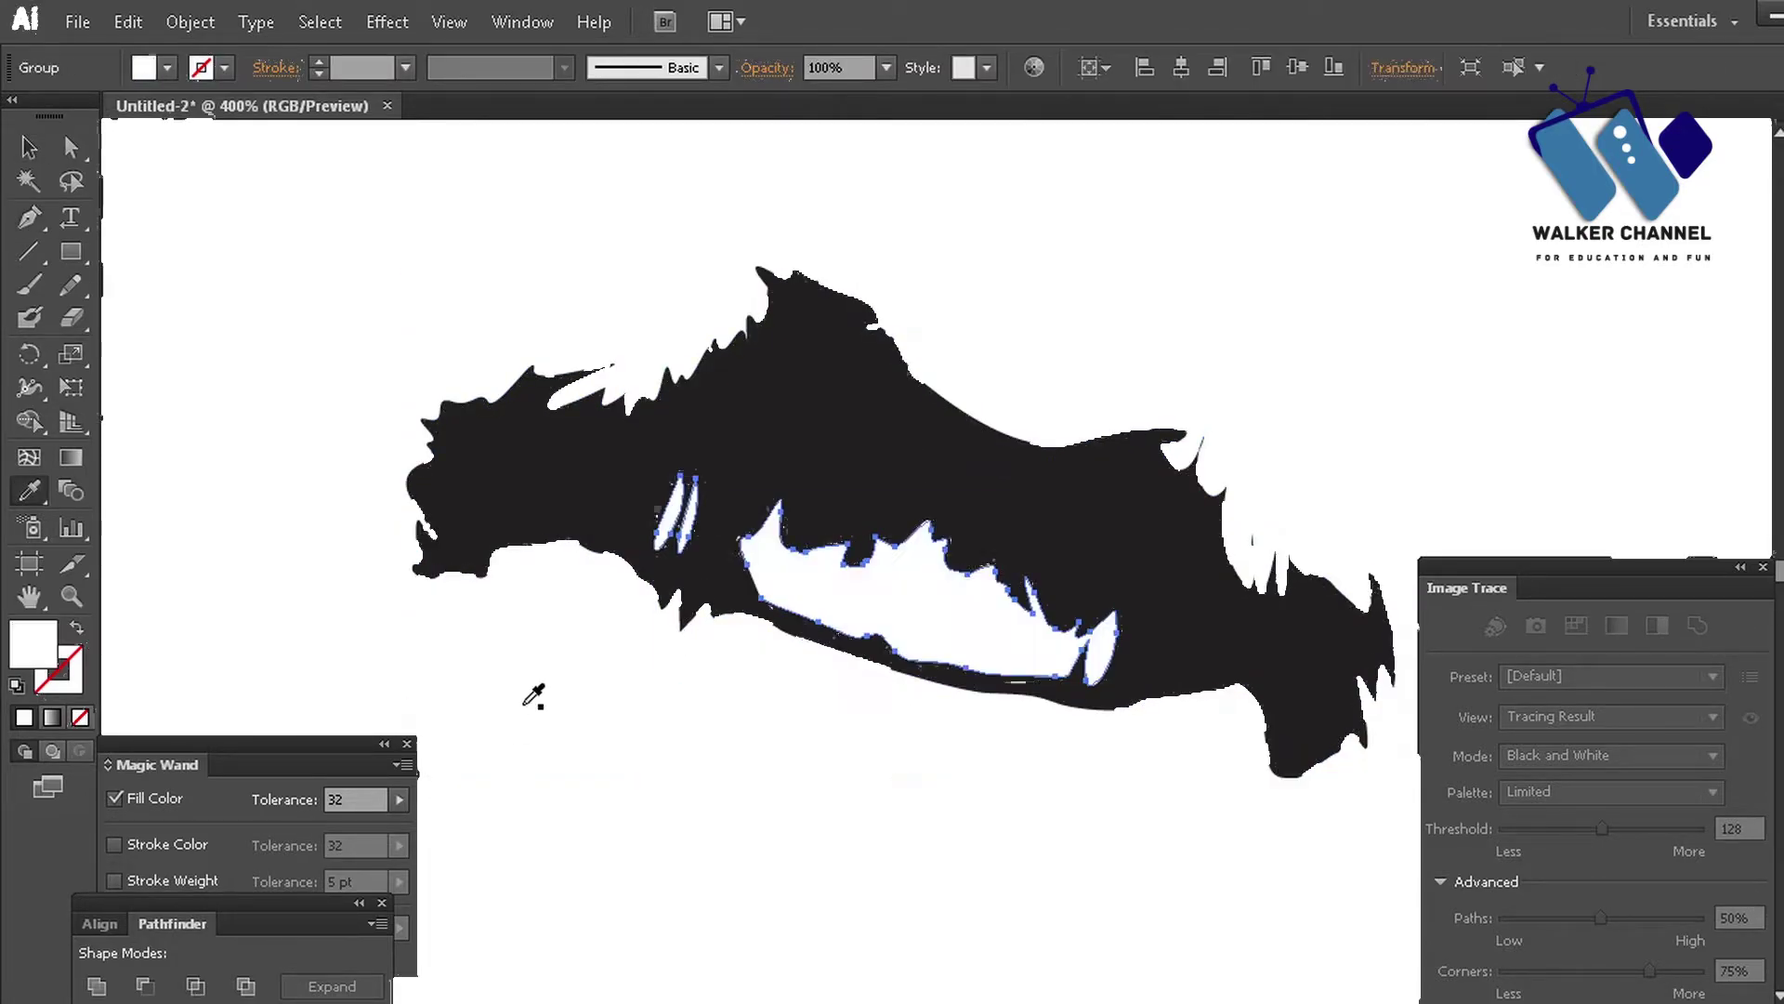
- Trace the curved neck outline from the lower right of the artboard up to the jaw and down to a point under the chin
{"action": "key", "text": "v"}
{"action": "key", "text": "ctrl+0"}
{"action": "left_click_drag", "start_coordinate": [576, 692], "coordinate": [400, 581]}
{"action": "key", "text": "ctrl+equal"}
{"action": "key", "text": "ctrl+equal"}
{"action": "left_click_drag", "start_coordinate": [912, 748], "coordinate": [873, 616]}
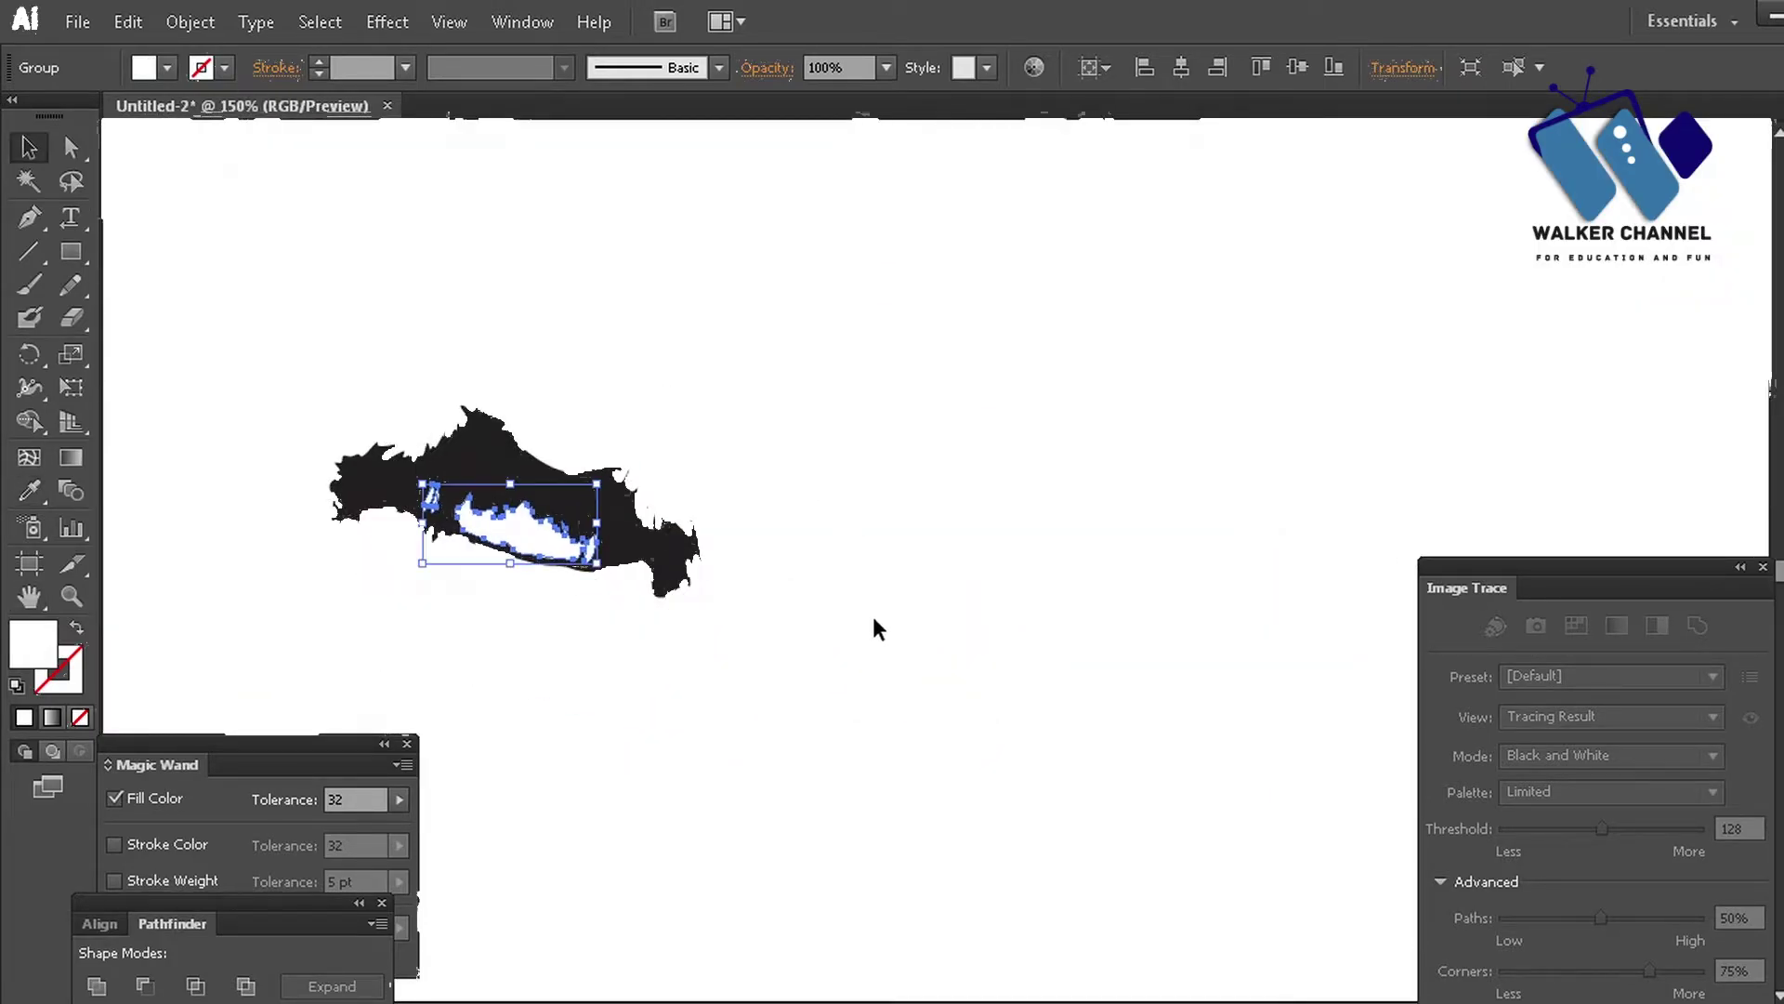
{"action": "left_click", "coordinate": [873, 617]}
{"action": "key", "text": "p"}
{"action": "left_click", "coordinate": [1297, 953]}
{"action": "left_click", "coordinate": [1157, 740]}
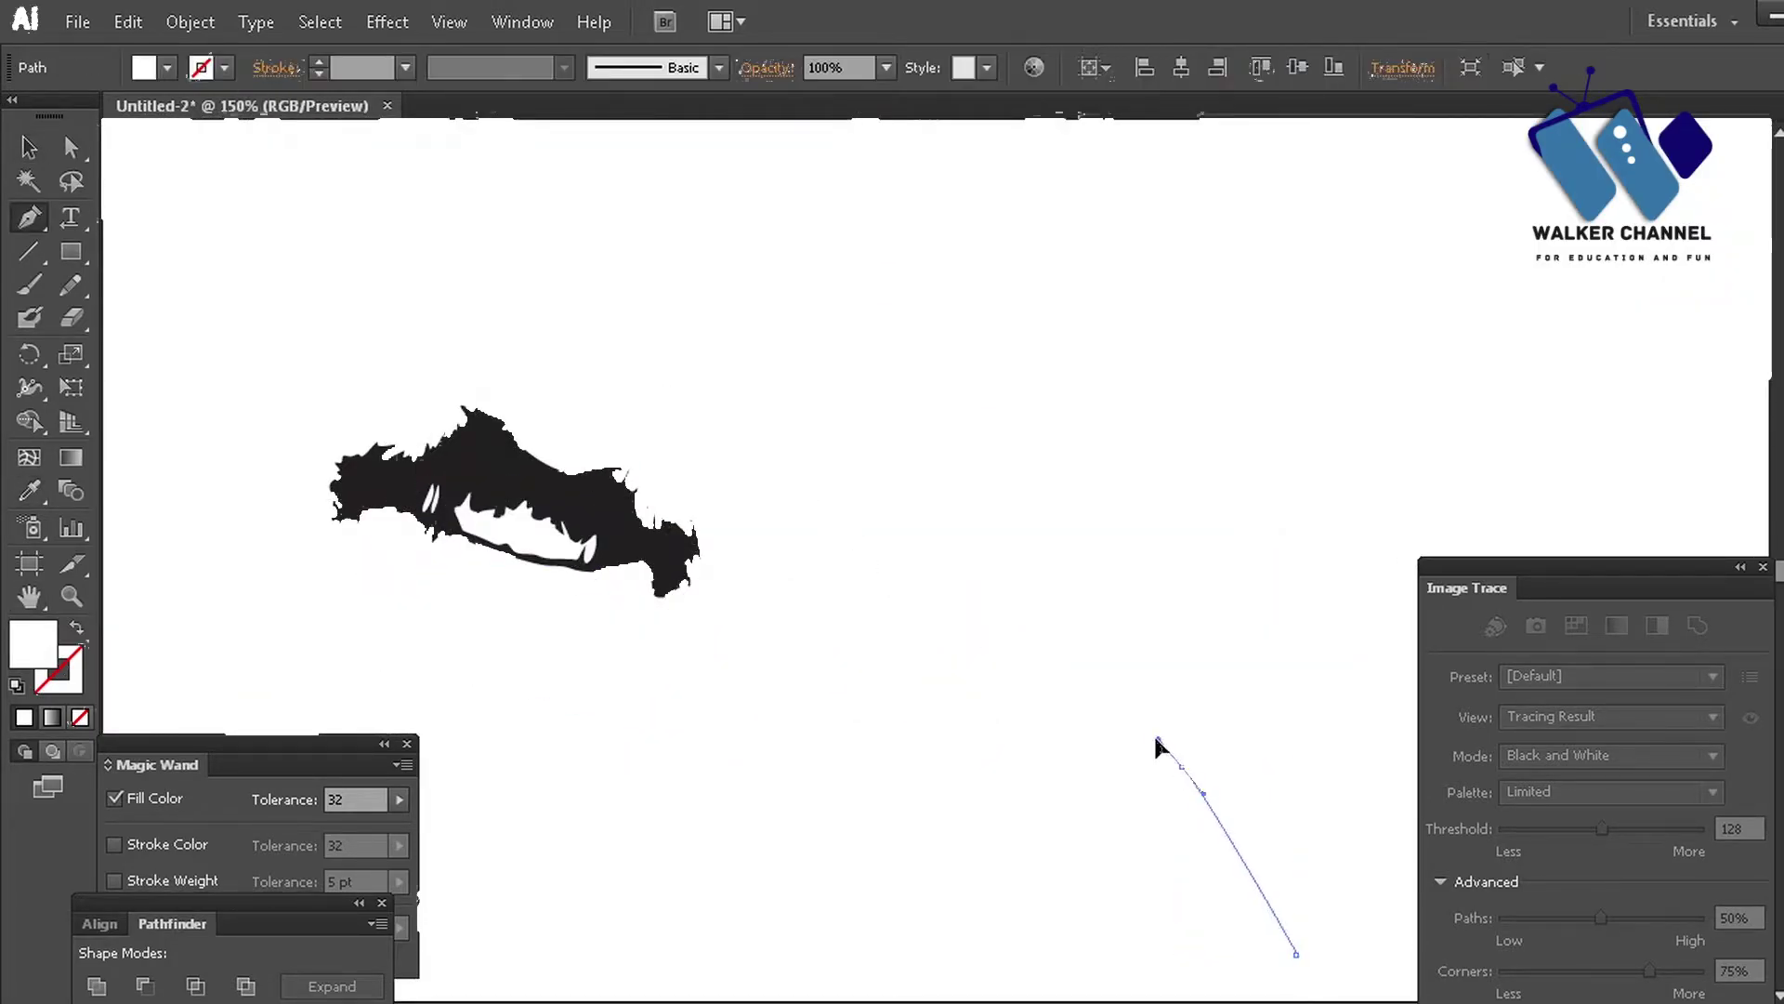
{"action": "left_click", "coordinate": [1181, 768]}
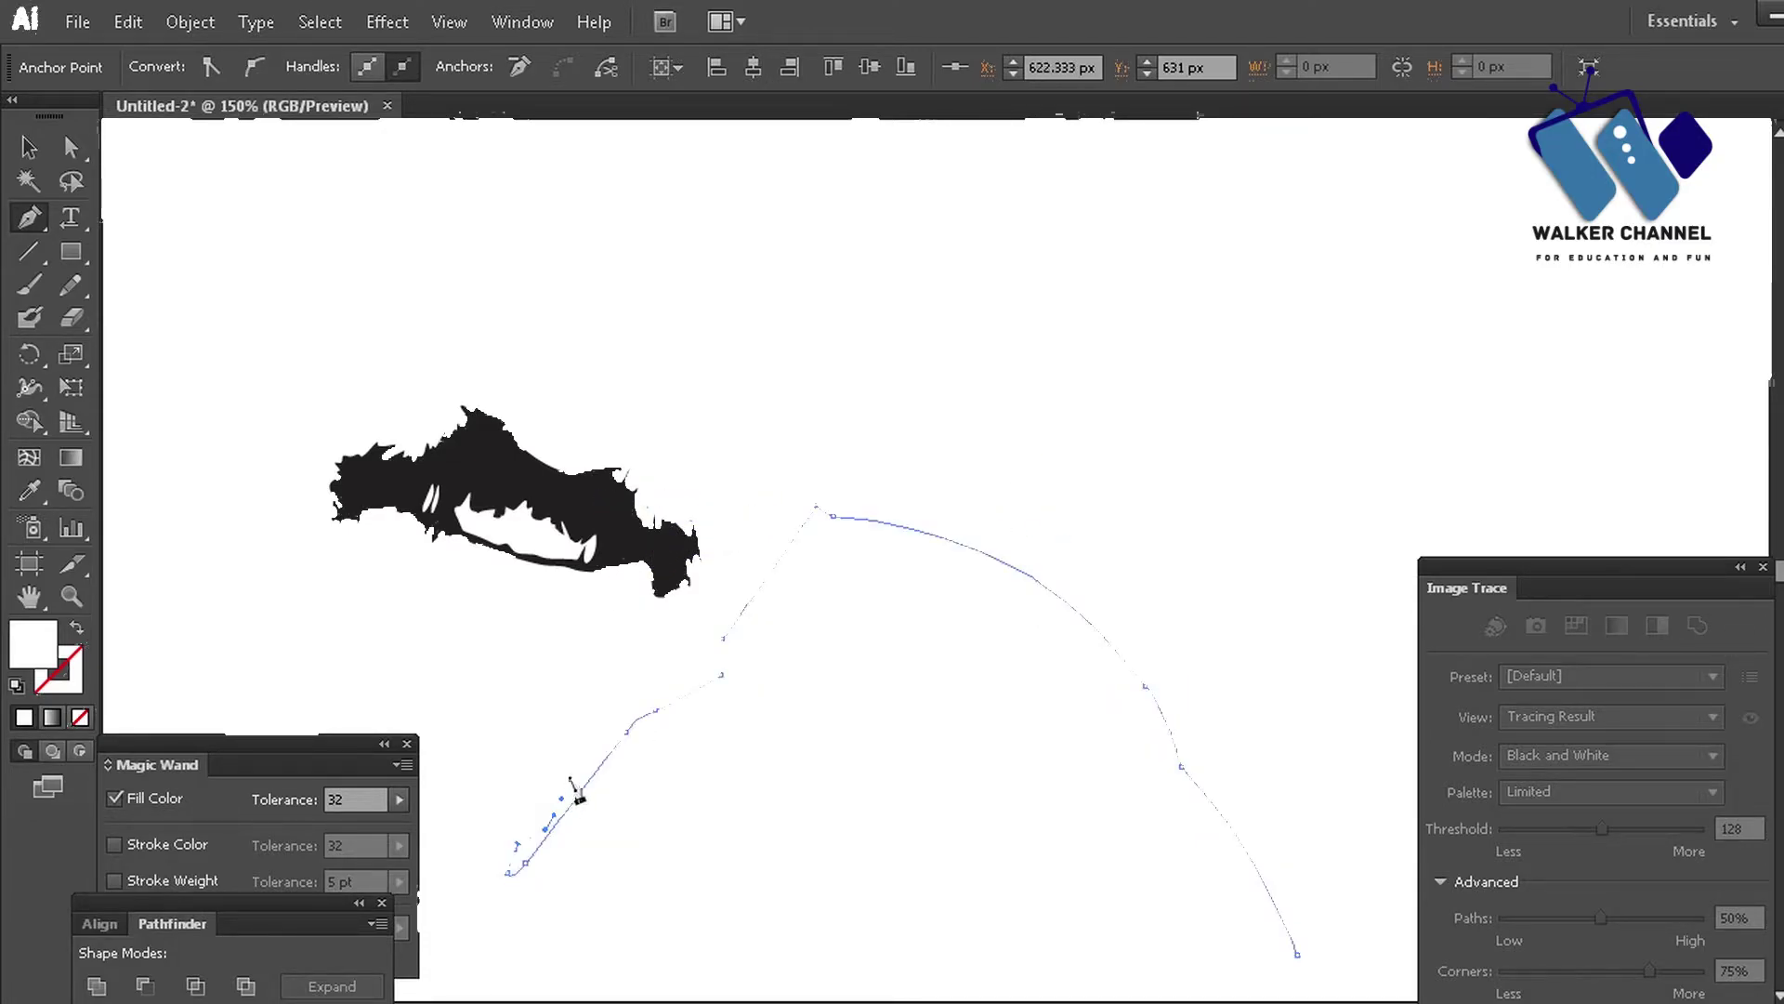
- Fill the neck path with the moustache's black and extend the outline leftward along the underside of the chin
{"action": "key", "text": "i"}
{"action": "left_click", "coordinate": [608, 563]}
{"action": "key", "text": "p"}
{"action": "left_click_drag", "start_coordinate": [609, 595], "coordinate": [766, 602]}
{"action": "left_click", "coordinate": [737, 753]}
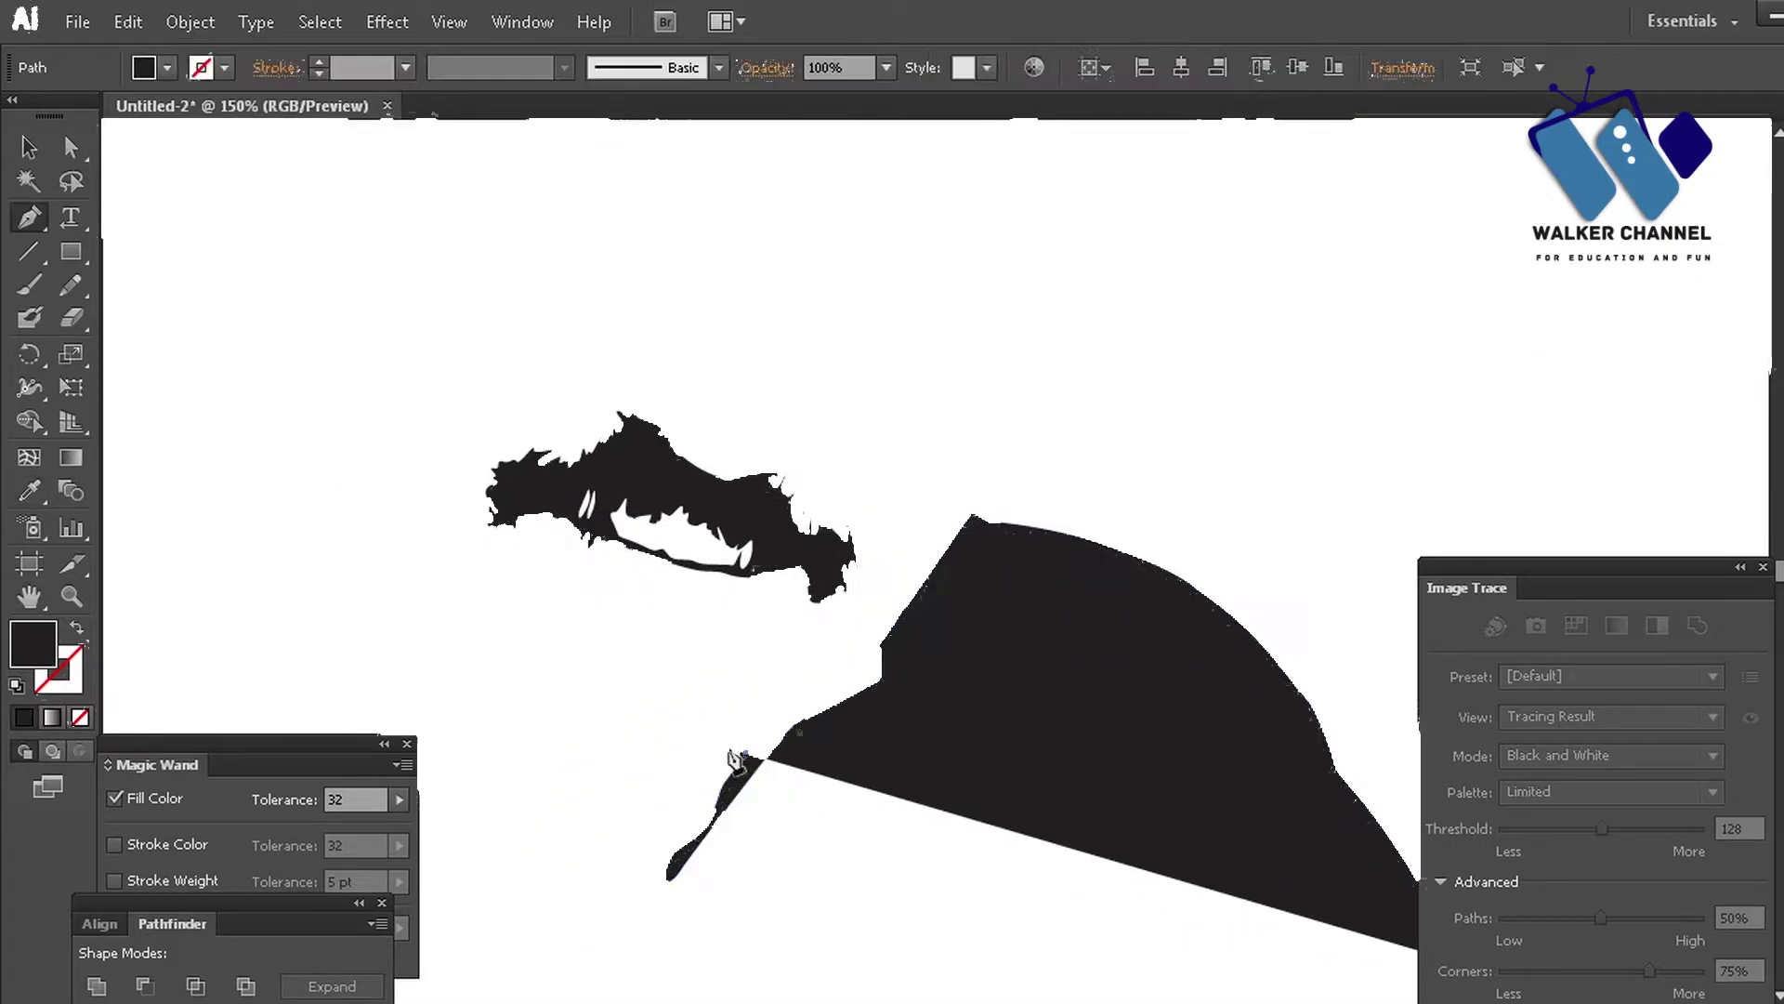
{"action": "left_click_drag", "start_coordinate": [689, 750], "coordinate": [657, 750]}
{"action": "left_click_drag", "start_coordinate": [650, 756], "coordinate": [627, 753]}
- Trace the left underside of the beard up to a corner and down to the pointed tip of the left neck shadow
{"action": "left_click", "coordinate": [531, 718]}
{"action": "left_click", "coordinate": [492, 686]}
{"action": "left_click", "coordinate": [453, 662]}
{"action": "left_click", "coordinate": [467, 704]}
{"action": "left_click", "coordinate": [468, 764]}
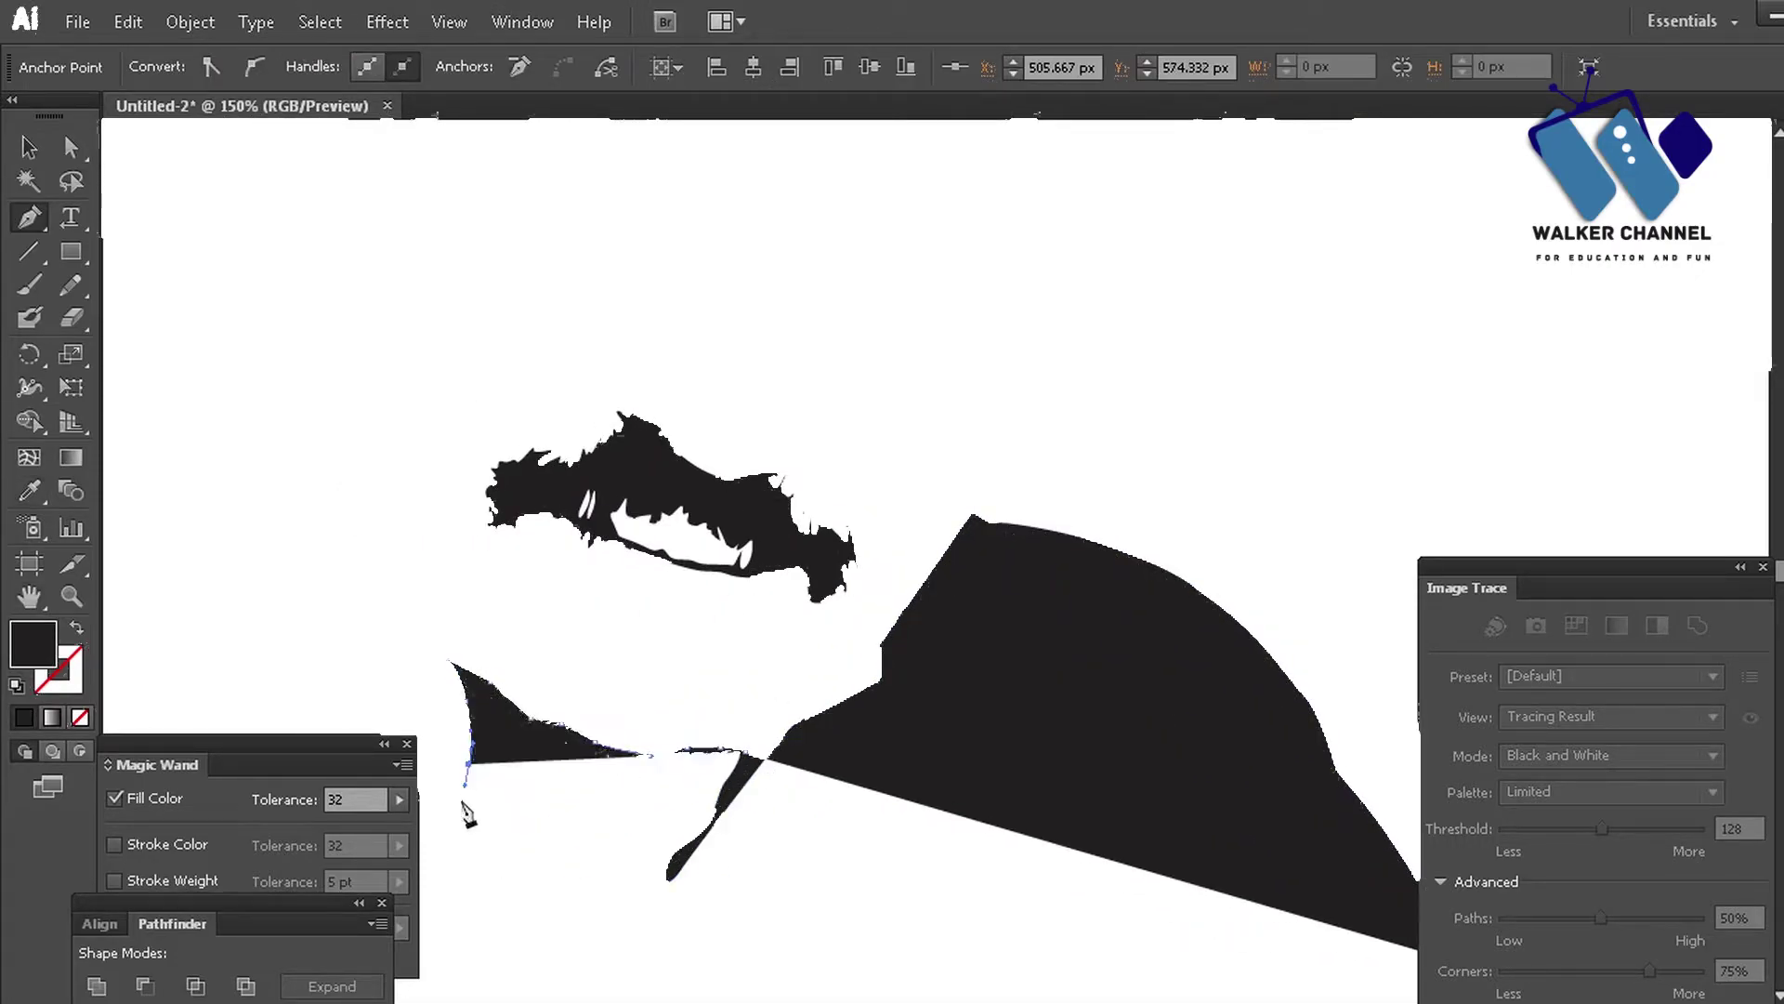
{"action": "left_click", "coordinate": [462, 824]}
{"action": "left_click", "coordinate": [456, 839]}
- Trace the outer left side of the face upward with hair spikes to the tip of the left sideburn
{"action": "left_click", "coordinate": [349, 593]}
{"action": "left_click", "coordinate": [319, 400]}
{"action": "left_click", "coordinate": [313, 376]}
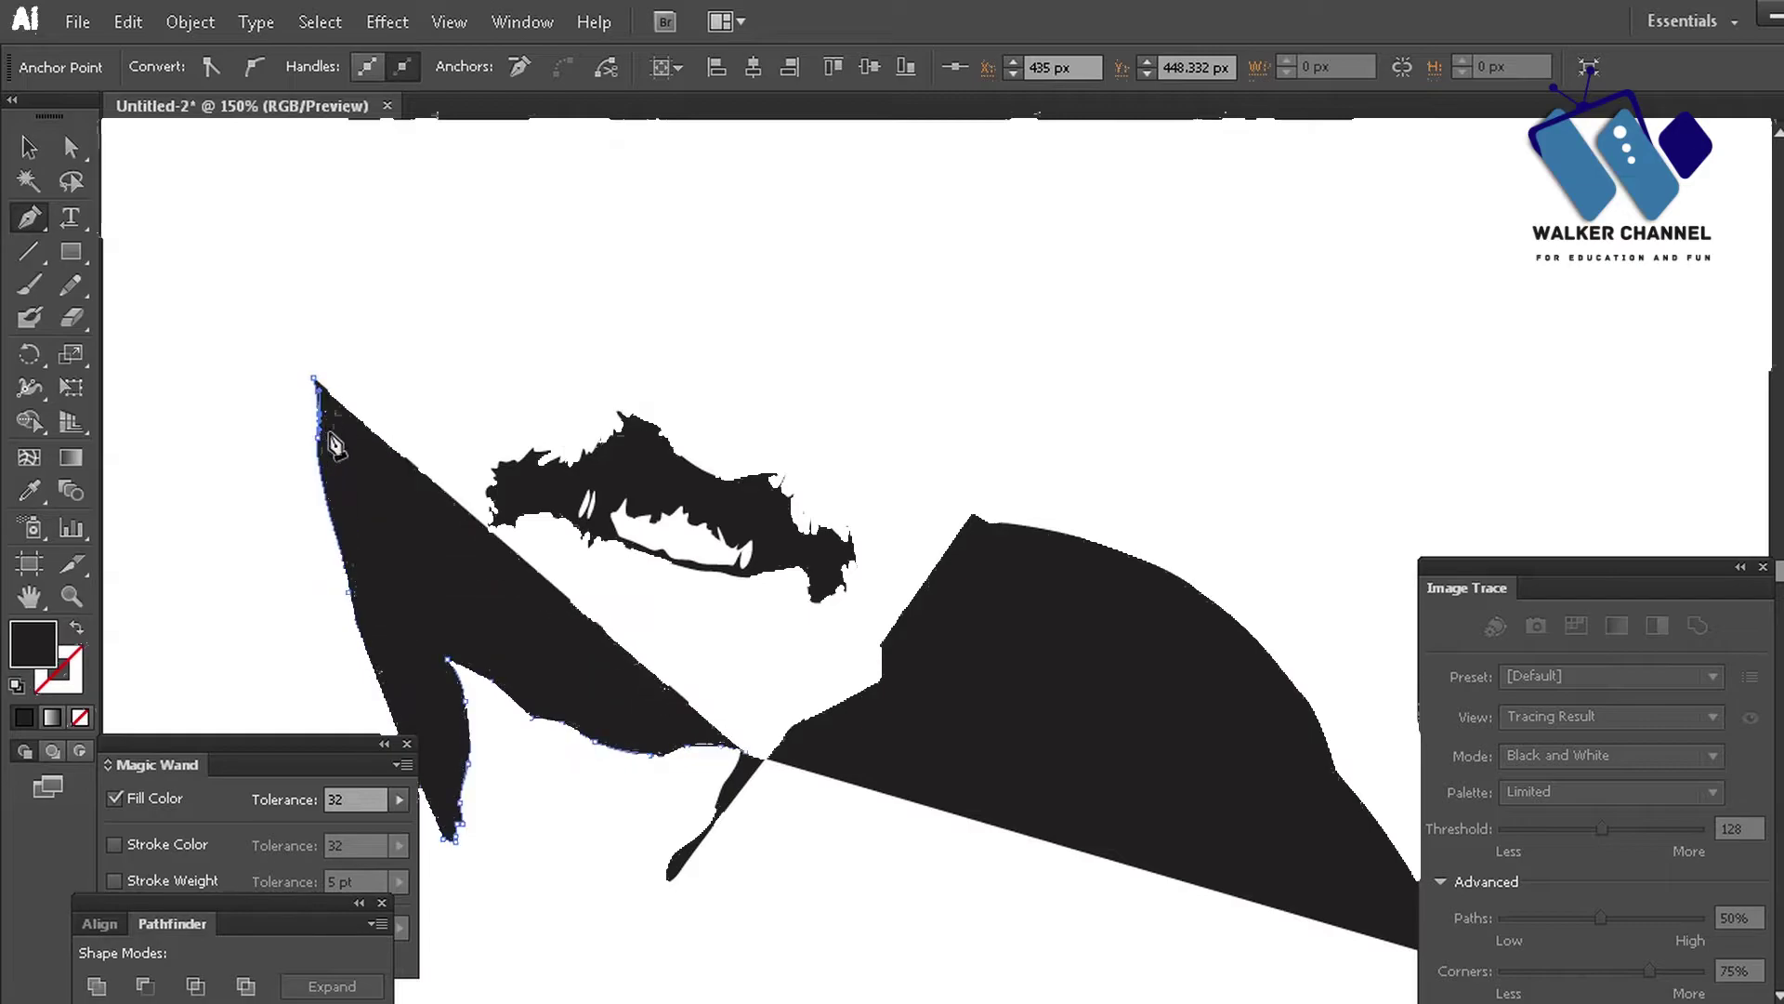
{"action": "left_click", "coordinate": [313, 333]}
{"action": "left_click", "coordinate": [332, 330]}
{"action": "left_click", "coordinate": [336, 289]}
{"action": "left_click", "coordinate": [355, 235]}
{"action": "left_click", "coordinate": [366, 214]}
{"action": "left_click", "coordinate": [380, 213]}
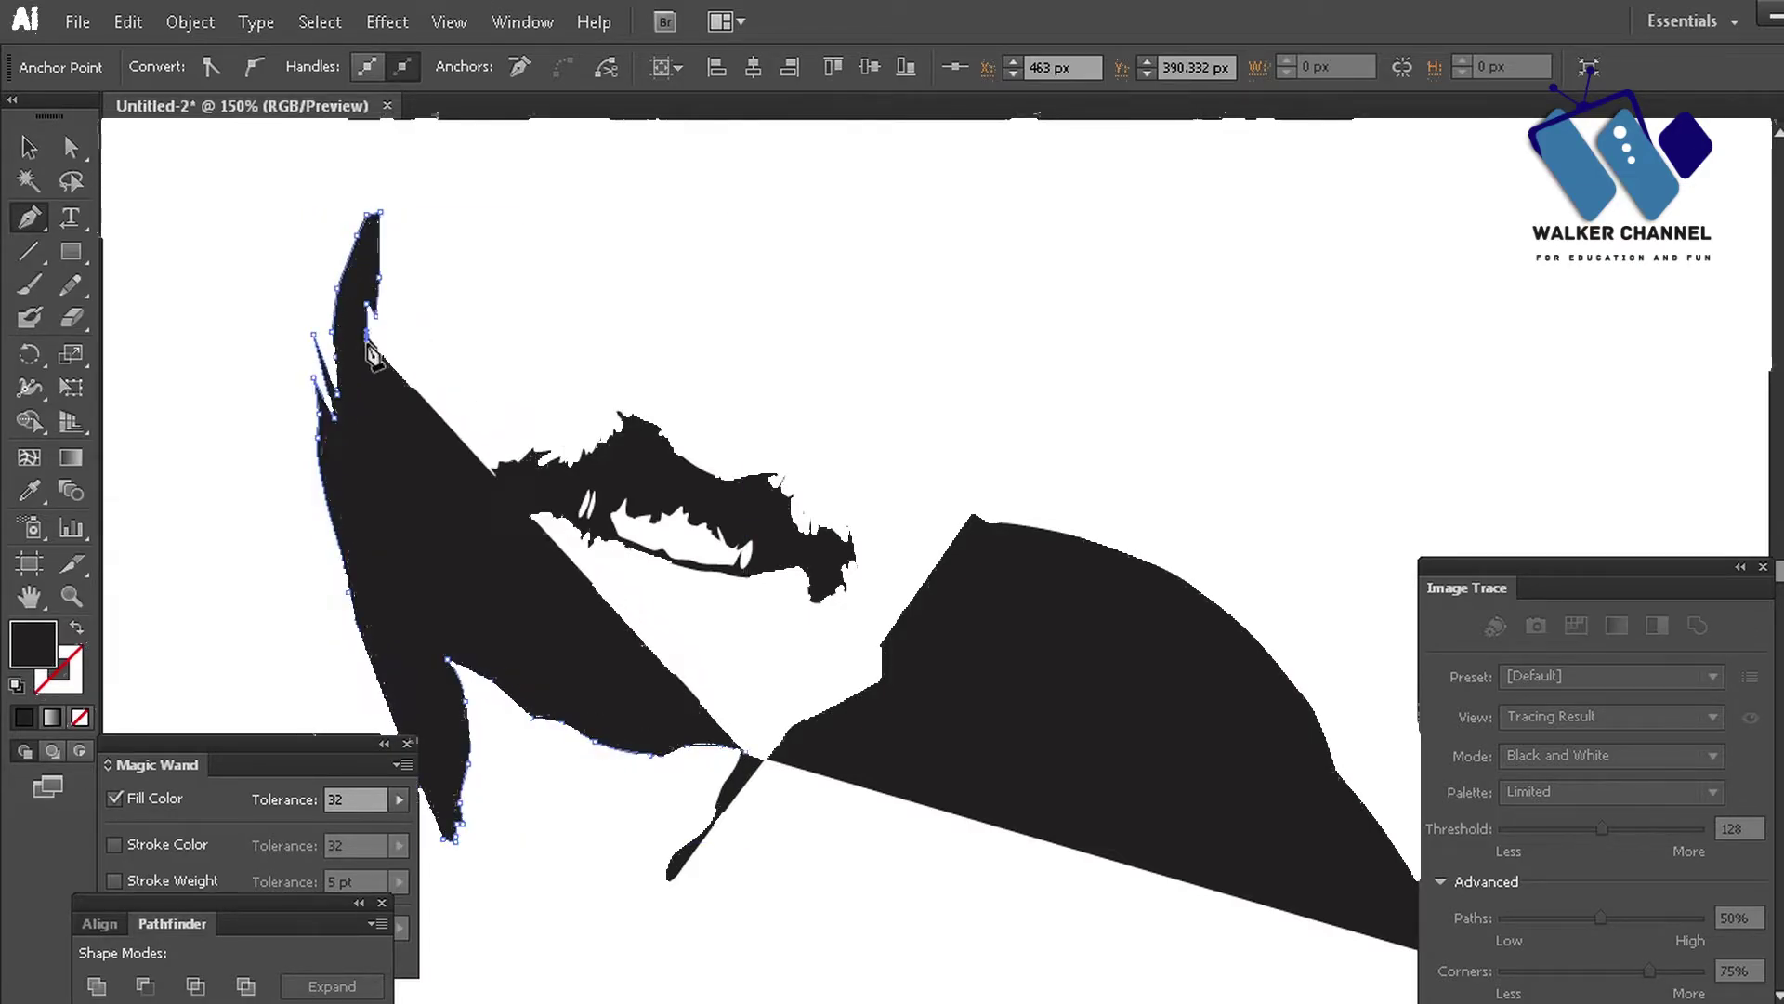
- Trace the inner edge of the left sideburn down into the spiky beard and chin patch, undoing a stray anchor point
{"action": "left_click", "coordinate": [360, 406]}
{"action": "left_click", "coordinate": [358, 432]}
{"action": "left_click", "coordinate": [367, 462]}
{"action": "left_click", "coordinate": [283, 574]}
{"action": "key", "text": "ctrl+z"}
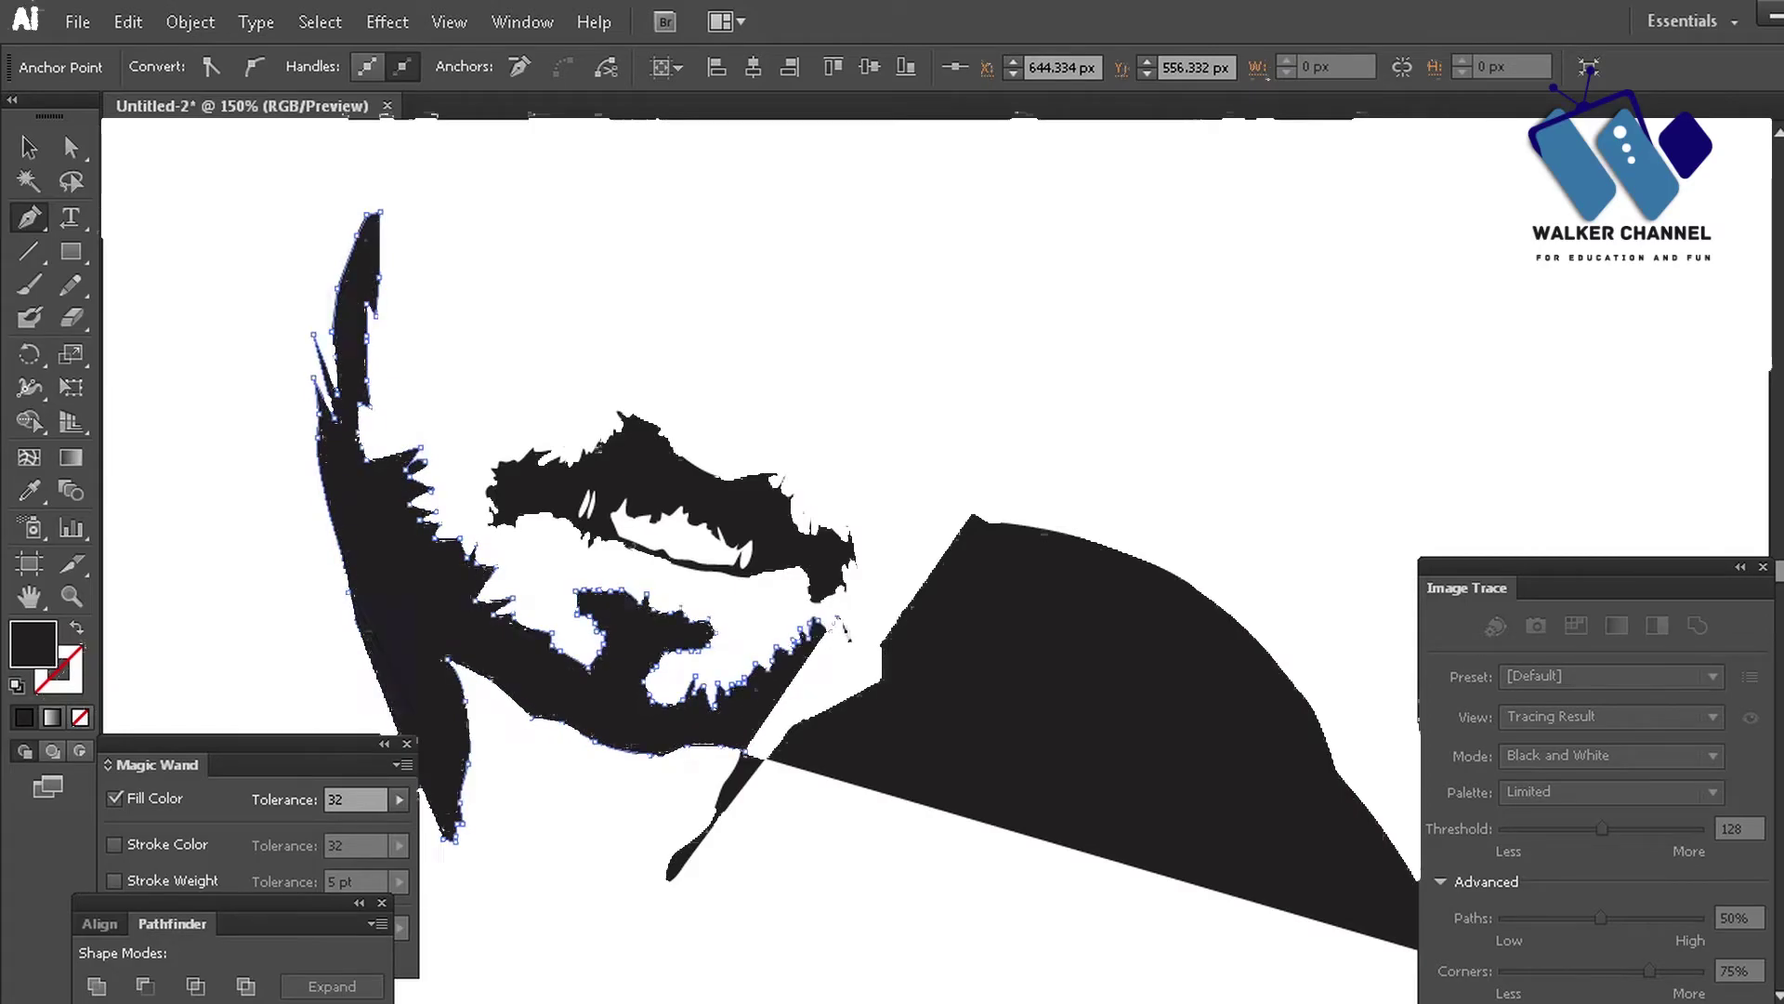
- Continue the beard's inner edge along the right jawline, rising toward the right sideburn
{"action": "left_click", "coordinate": [898, 558]}
{"action": "left_click", "coordinate": [916, 549]}
{"action": "left_click", "coordinate": [938, 517]}
{"action": "left_click", "coordinate": [955, 483]}
{"action": "left_click", "coordinate": [967, 451]}
{"action": "left_click", "coordinate": [971, 429]}
{"action": "left_click", "coordinate": [974, 400]}
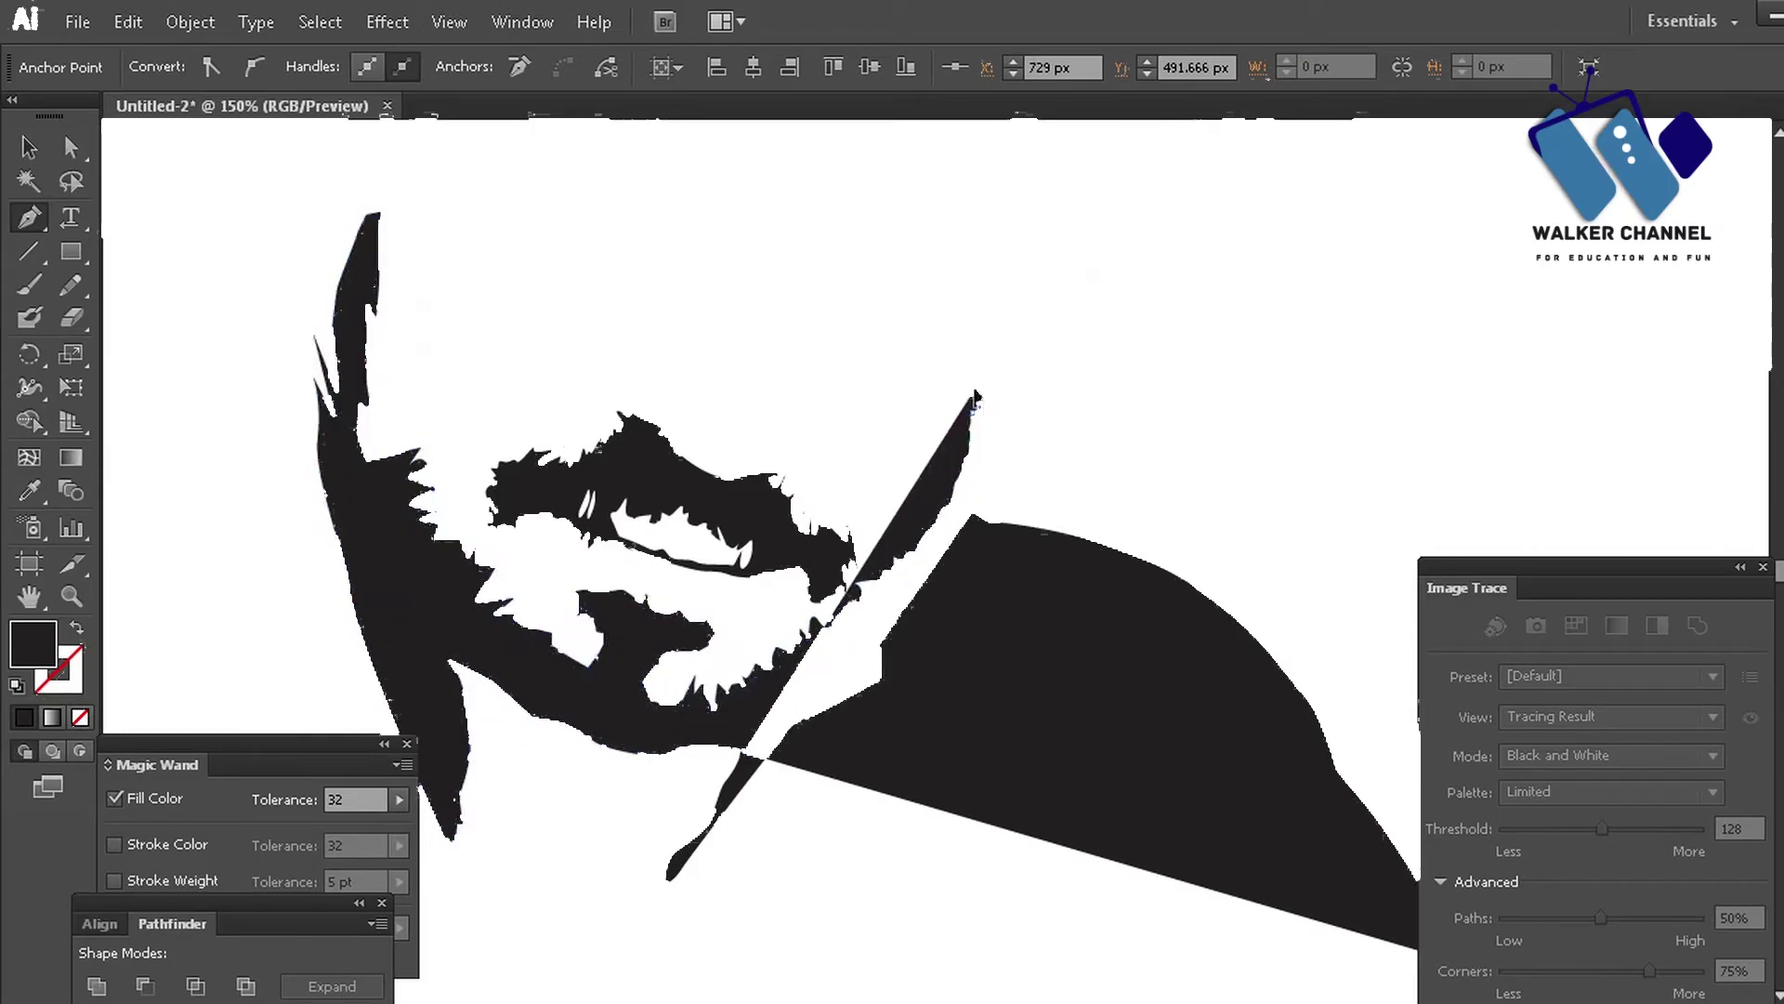
- Trace the right sideburn's top and the notch with a small spike beside it
{"action": "left_click", "coordinate": [972, 372]}
{"action": "left_click", "coordinate": [986, 359]}
{"action": "left_click", "coordinate": [1019, 327]}
{"action": "left_click", "coordinate": [1034, 363]}
{"action": "left_click", "coordinate": [1030, 442]}
{"action": "left_click", "coordinate": [1064, 351]}
{"action": "left_click", "coordinate": [1103, 382]}
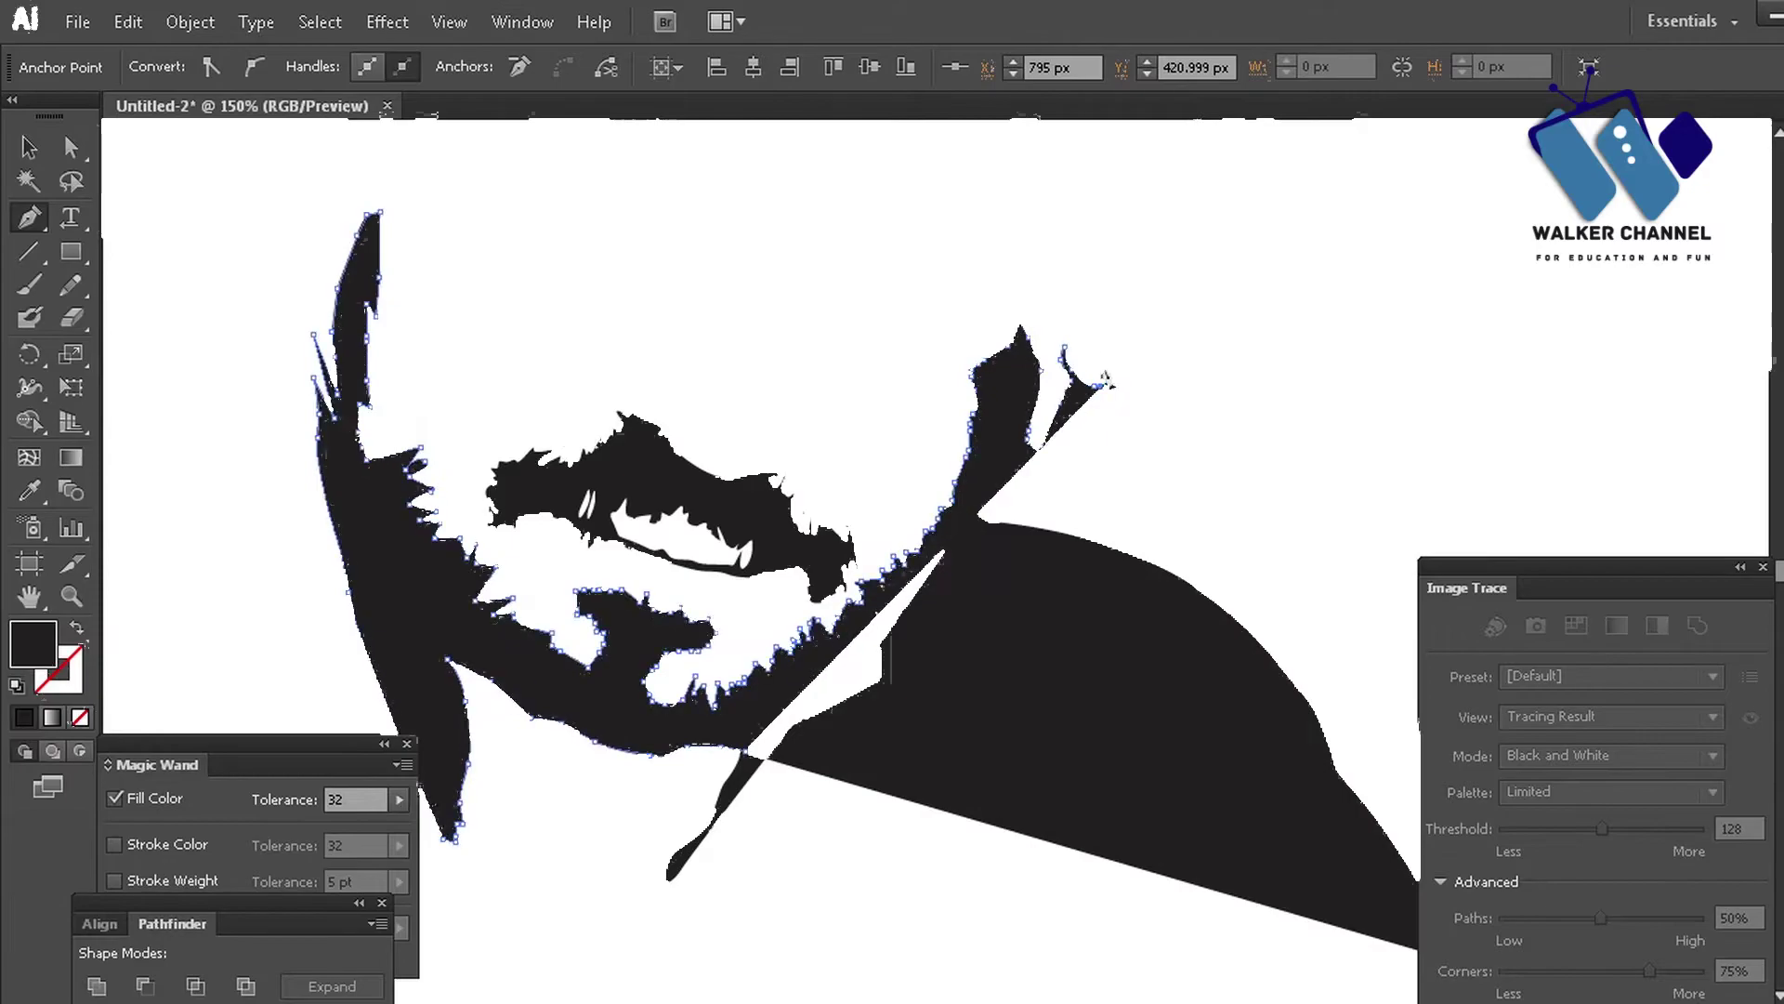
- Trace the raised black area behind the right sideburn and down the back of the neck, closing and deselecting the beard shape
{"action": "left_click", "coordinate": [1102, 290]}
{"action": "left_click", "coordinate": [1101, 269]}
{"action": "left_click", "coordinate": [1171, 253]}
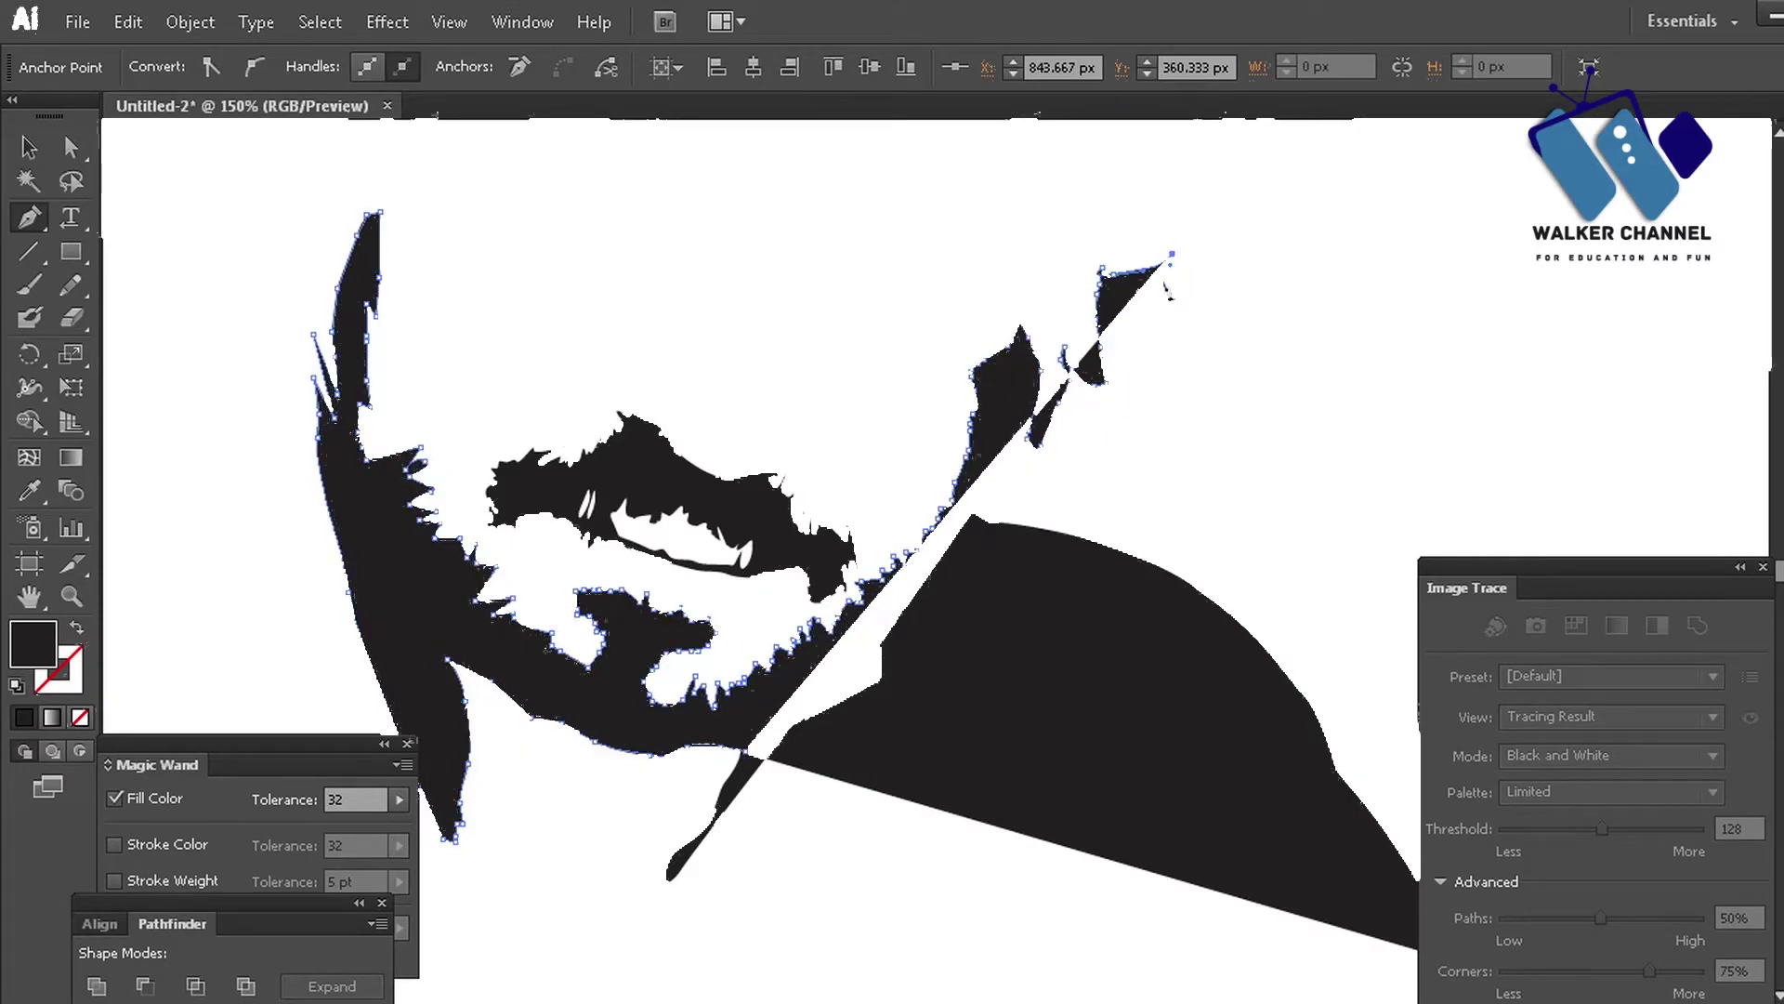
{"action": "left_click", "coordinate": [1196, 321]}
{"action": "left_click", "coordinate": [1202, 415]}
{"action": "key", "text": "ctrl+minus"}
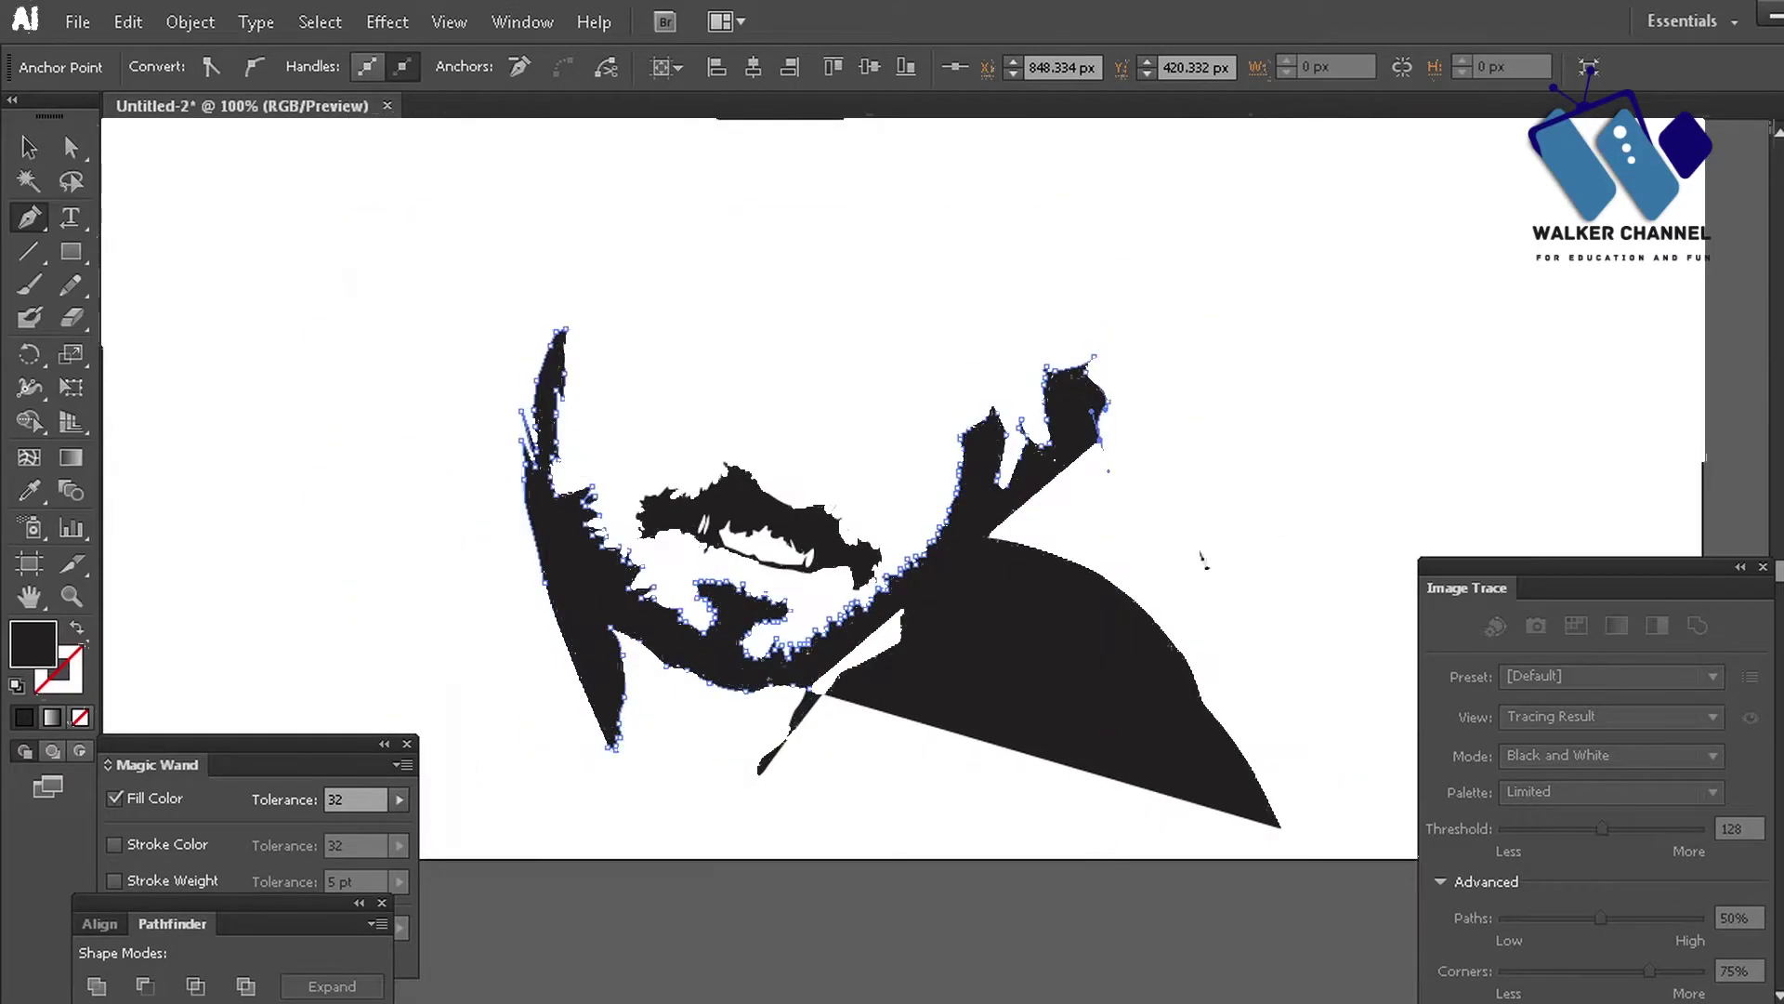
{"action": "left_click", "coordinate": [1330, 528]}
{"action": "left_click", "coordinate": [1281, 827]}
{"action": "left_click", "coordinate": [1063, 915], "text": "ctrl"}
- Draw a thin tapered black sliver above the raised hair area on the right side of the head
{"action": "key", "text": "h"}
{"action": "left_click_drag", "start_coordinate": [1126, 628], "coordinate": [928, 780]}
{"action": "key", "text": "ctrl+minus"}
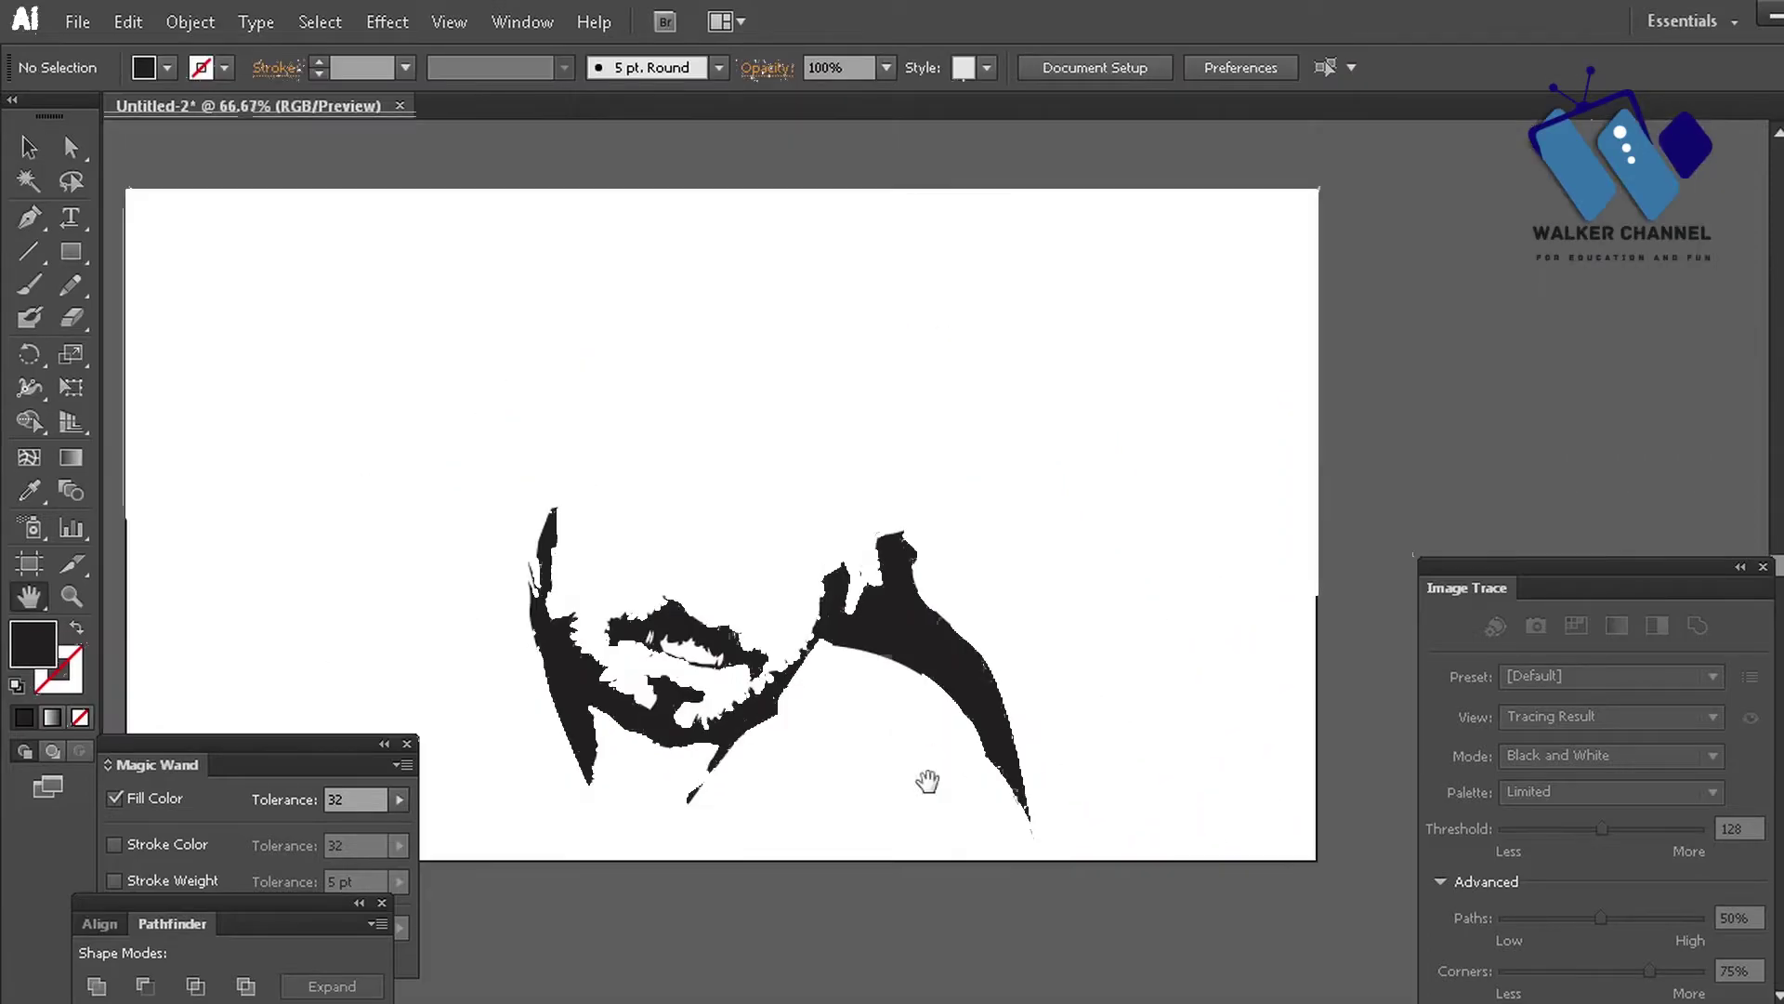
{"action": "key", "text": "ctrl+plus"}
{"action": "key", "text": "ctrl+plus"}
{"action": "key", "text": "ctrl+plus"}
{"action": "left_click_drag", "start_coordinate": [937, 661], "coordinate": [944, 712]}
{"action": "key", "text": "p"}
{"action": "left_click", "coordinate": [861, 438]}
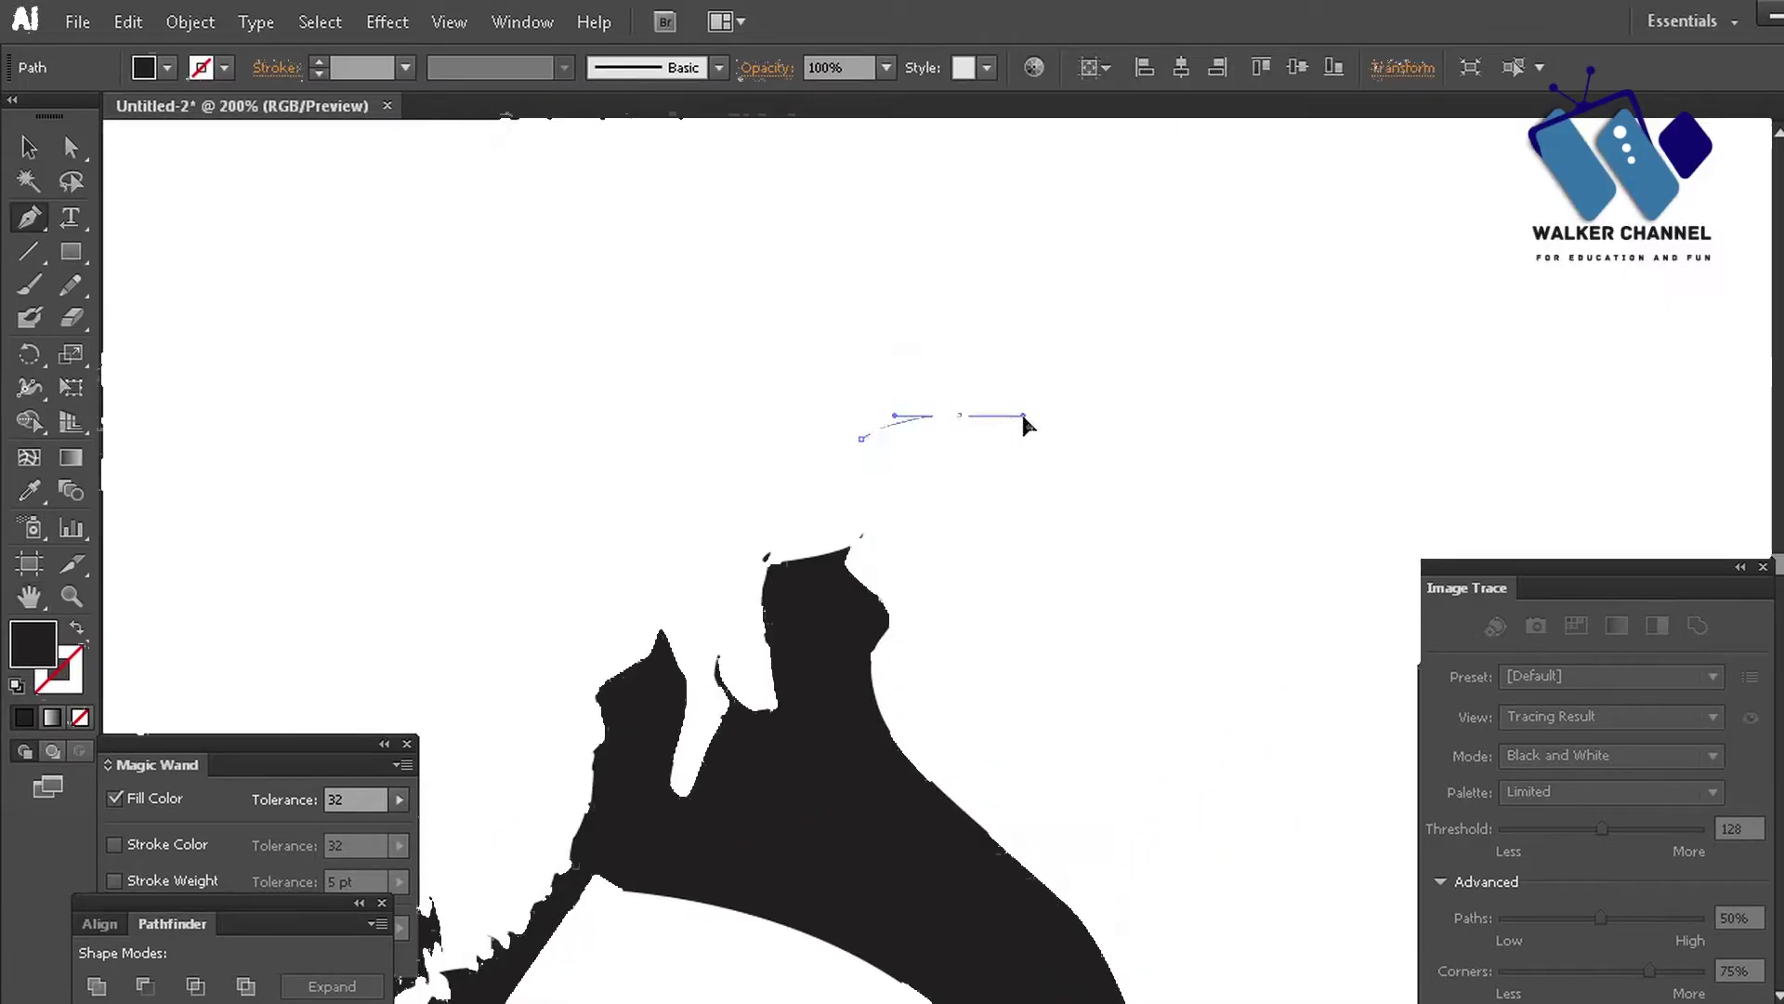
{"action": "left_click_drag", "start_coordinate": [1024, 423], "coordinate": [976, 367]}
{"action": "left_click", "coordinate": [862, 441]}
- Place two slightly rotated copies of the thin sliver above it, staggered upward to the right
{"action": "key", "text": "v"}
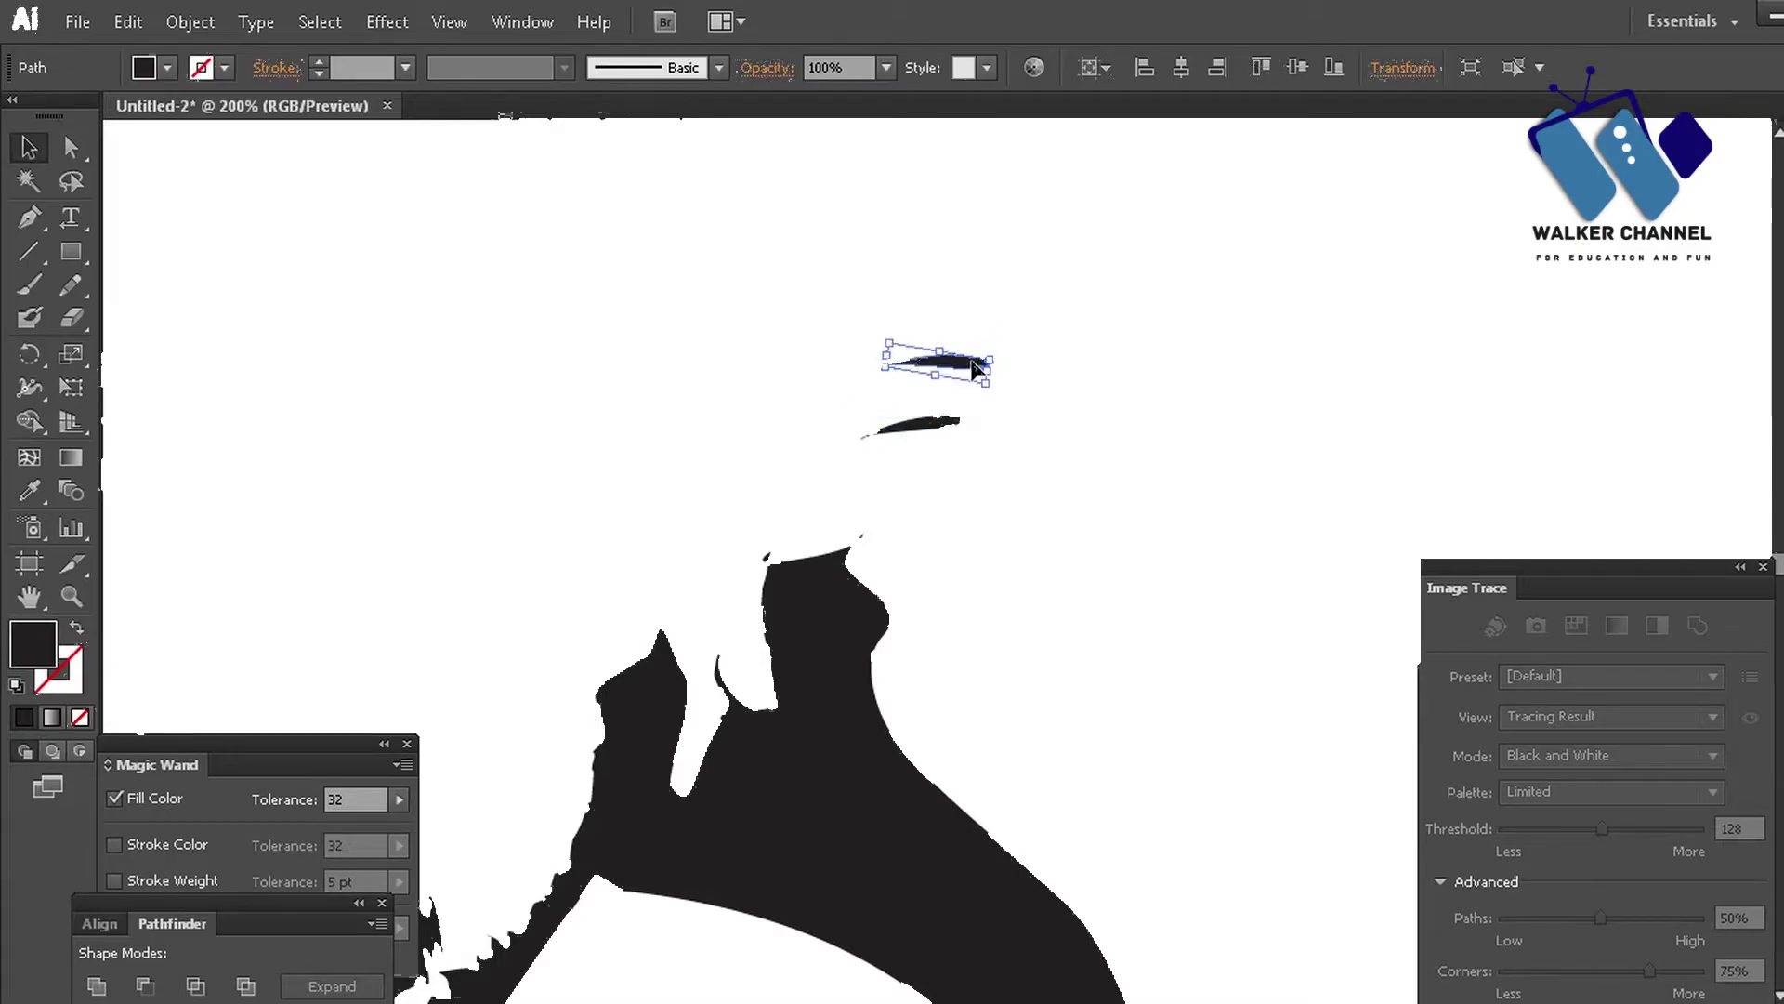
{"action": "left_click_drag", "start_coordinate": [1016, 304], "coordinate": [1018, 307], "text": "alt"}
{"action": "left_click", "coordinate": [911, 483]}
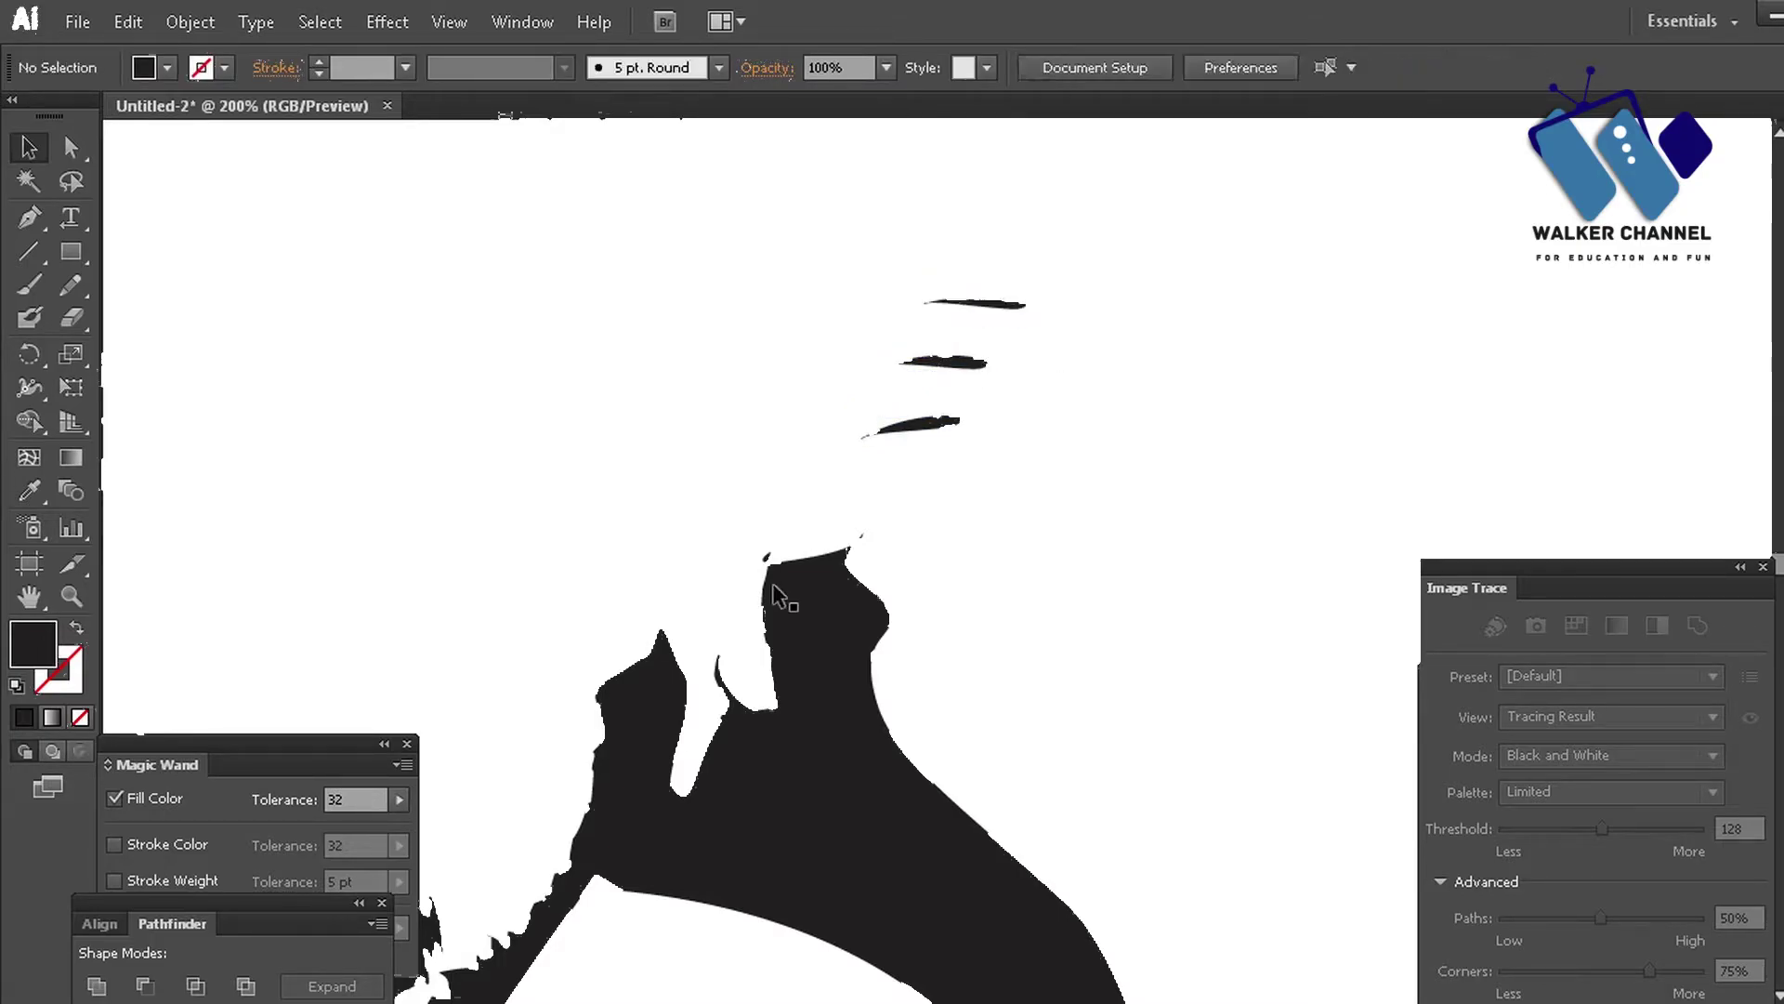
- Draw a short curved line left of the three slivers, stroked in black at 1 pt with a tapered width profile
{"action": "left_click", "coordinate": [727, 351]}
{"action": "left_click", "coordinate": [742, 368]}
{"action": "left_click", "coordinate": [789, 358]}
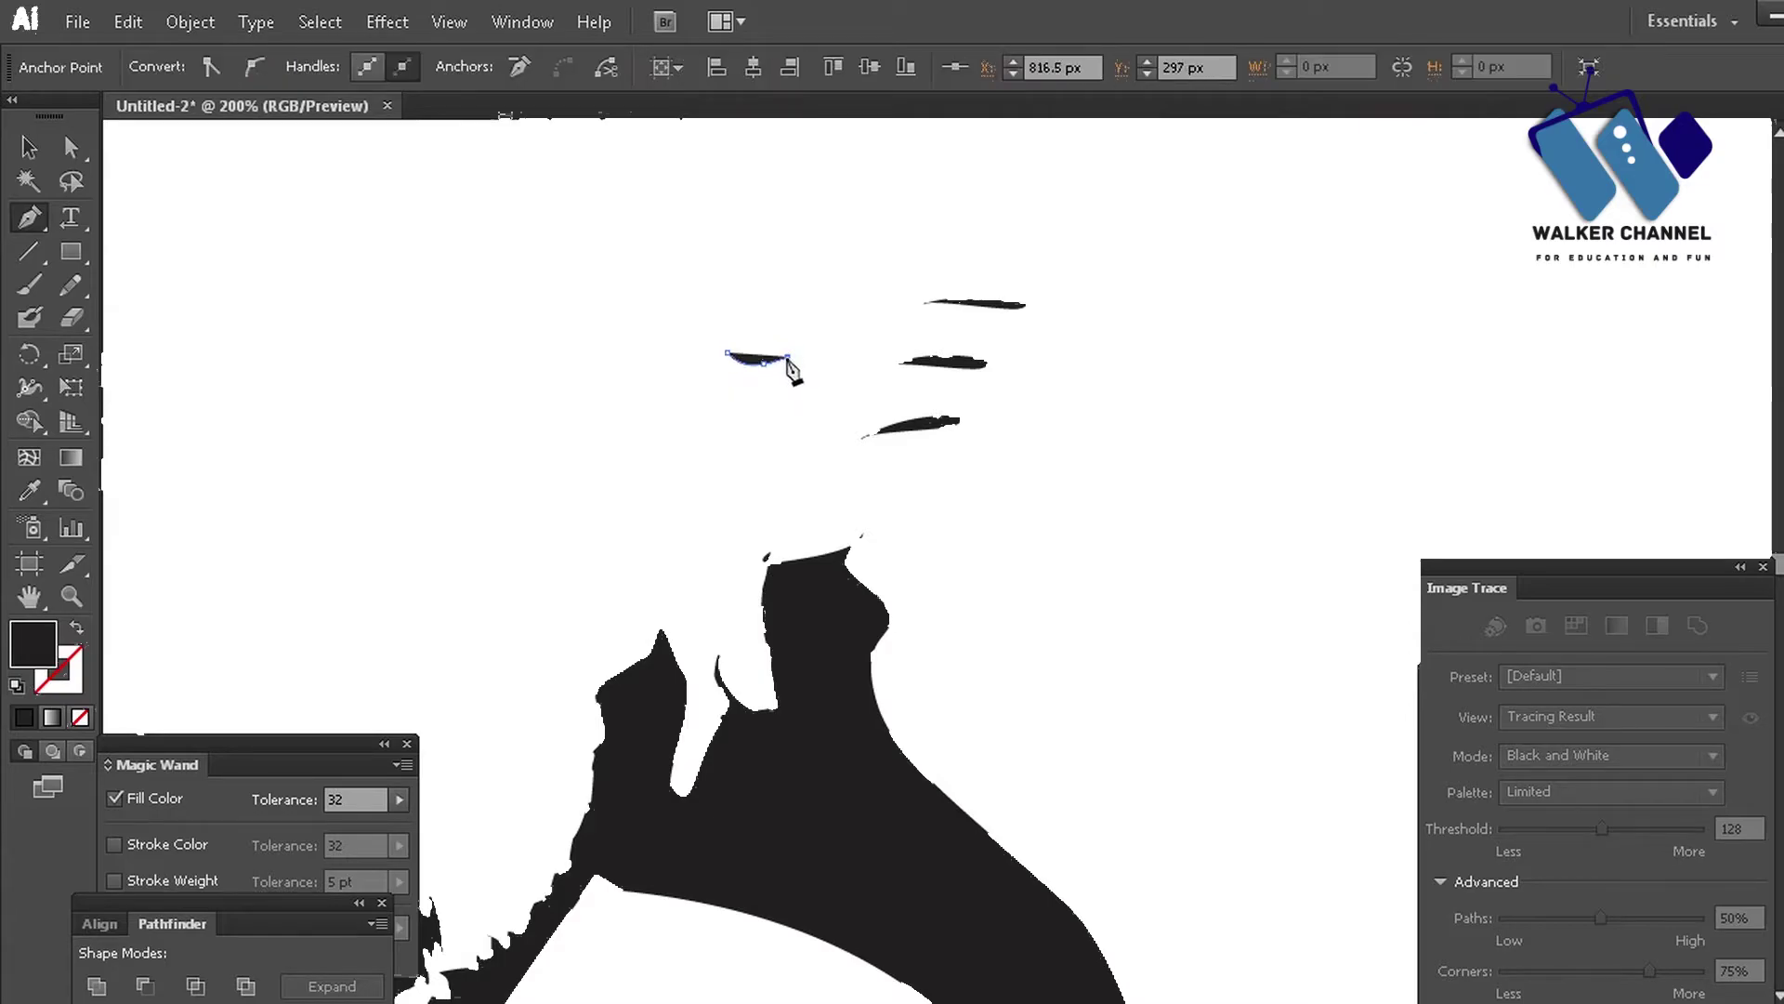
{"action": "key", "text": "shift+x"}
{"action": "key", "text": "v"}
{"action": "left_click", "coordinate": [641, 282]}
{"action": "left_click", "coordinate": [763, 365]}
{"action": "left_click", "coordinate": [564, 67]}
{"action": "left_click", "coordinate": [479, 160]}
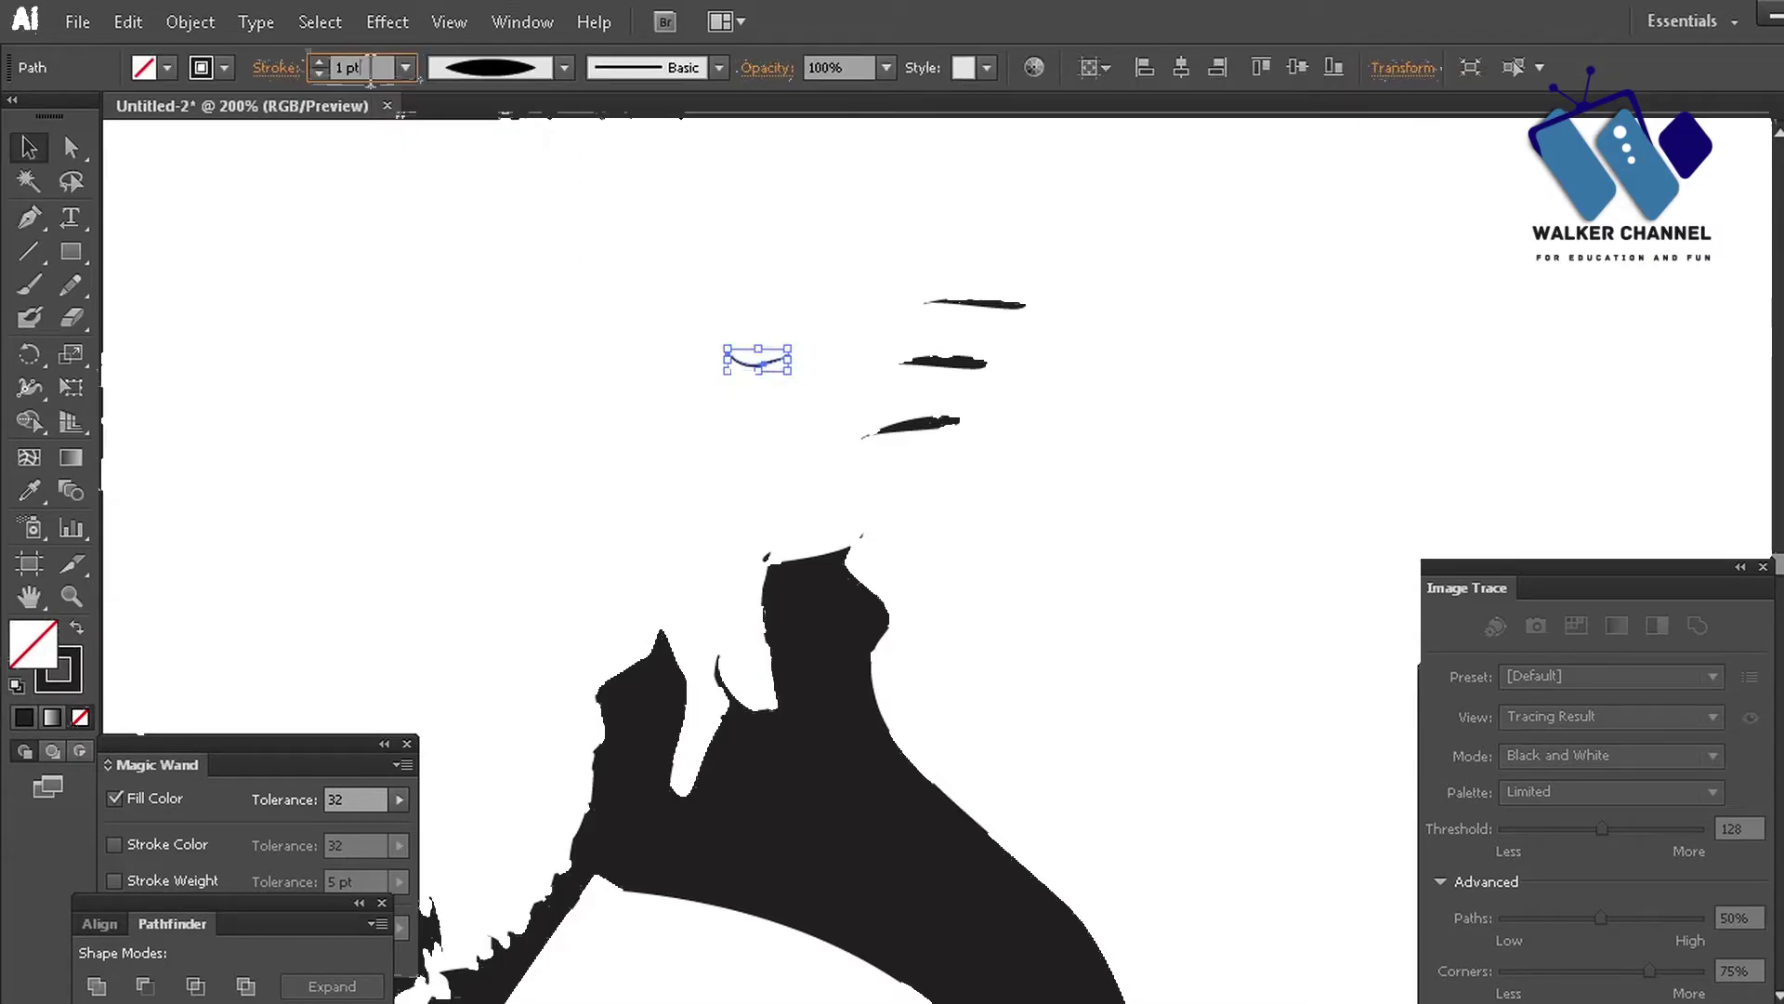
{"action": "left_click", "coordinate": [883, 283]}
- Start a black background shape with the Pen tool above the slivers, tracing the rounded outer contour and reaching the artboard's right edge
{"action": "key", "text": "p"}
{"action": "left_click", "coordinate": [861, 281]}
{"action": "left_click_drag", "start_coordinate": [758, 256], "coordinate": [757, 239]}
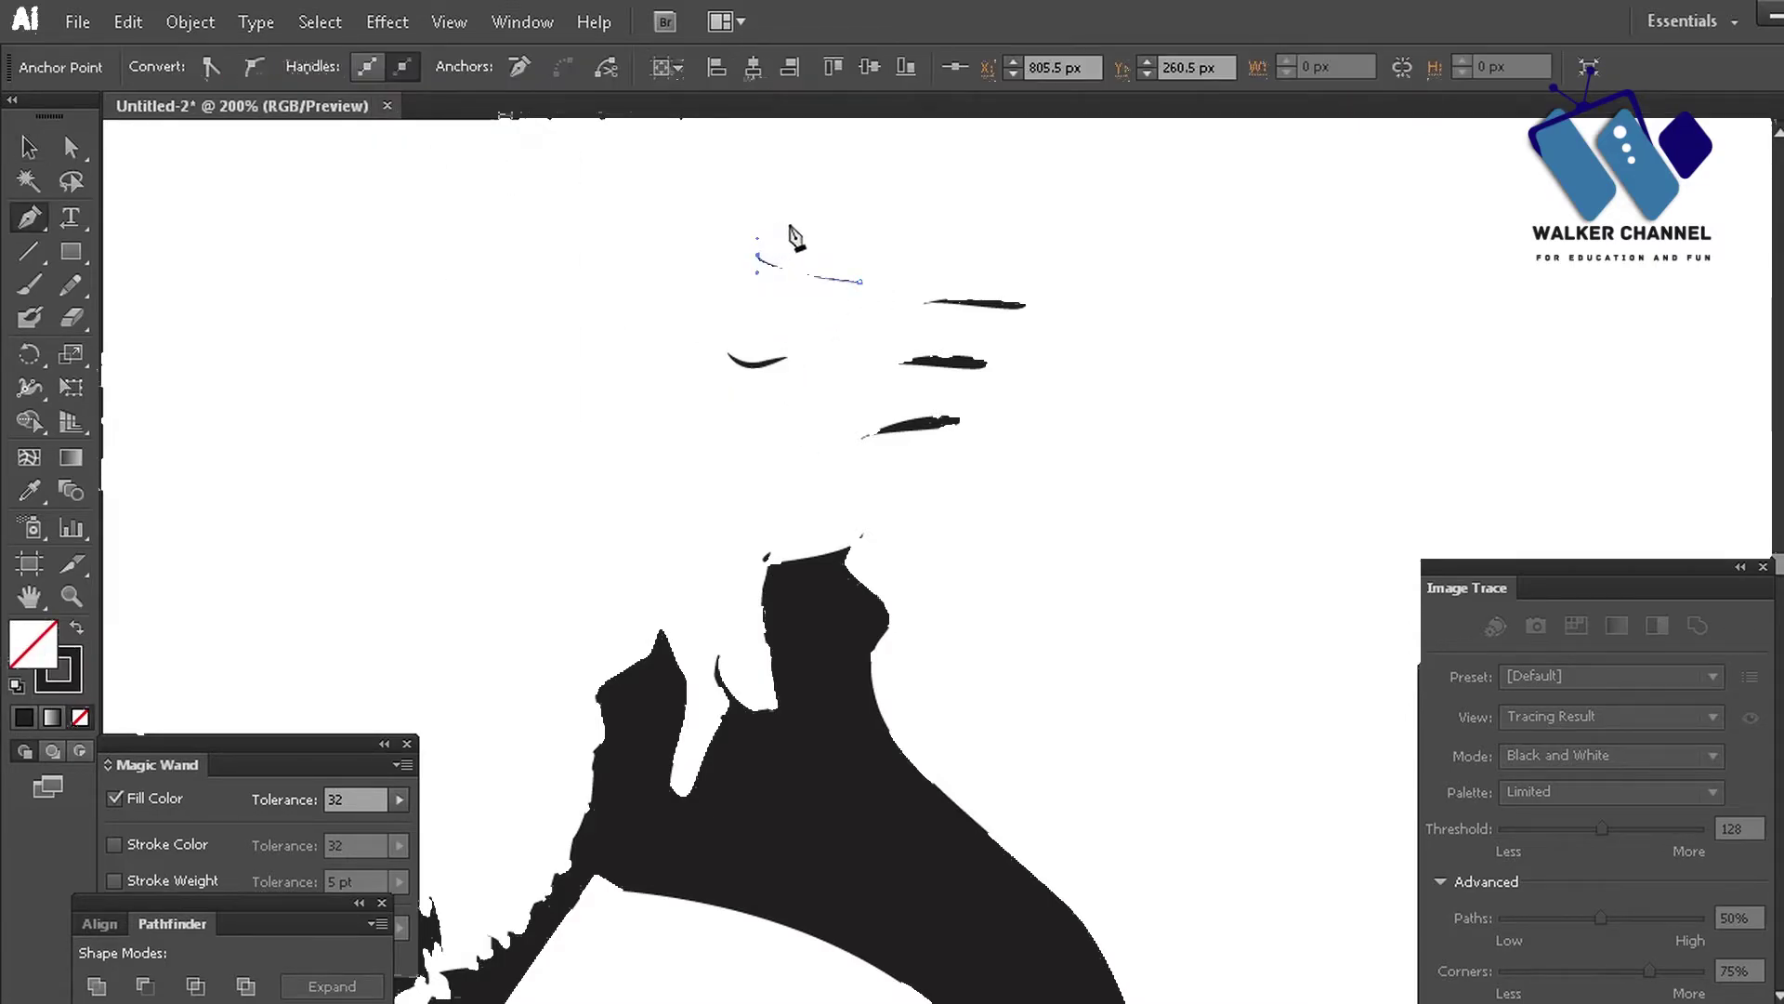
{"action": "key", "text": "ctrl+minus"}
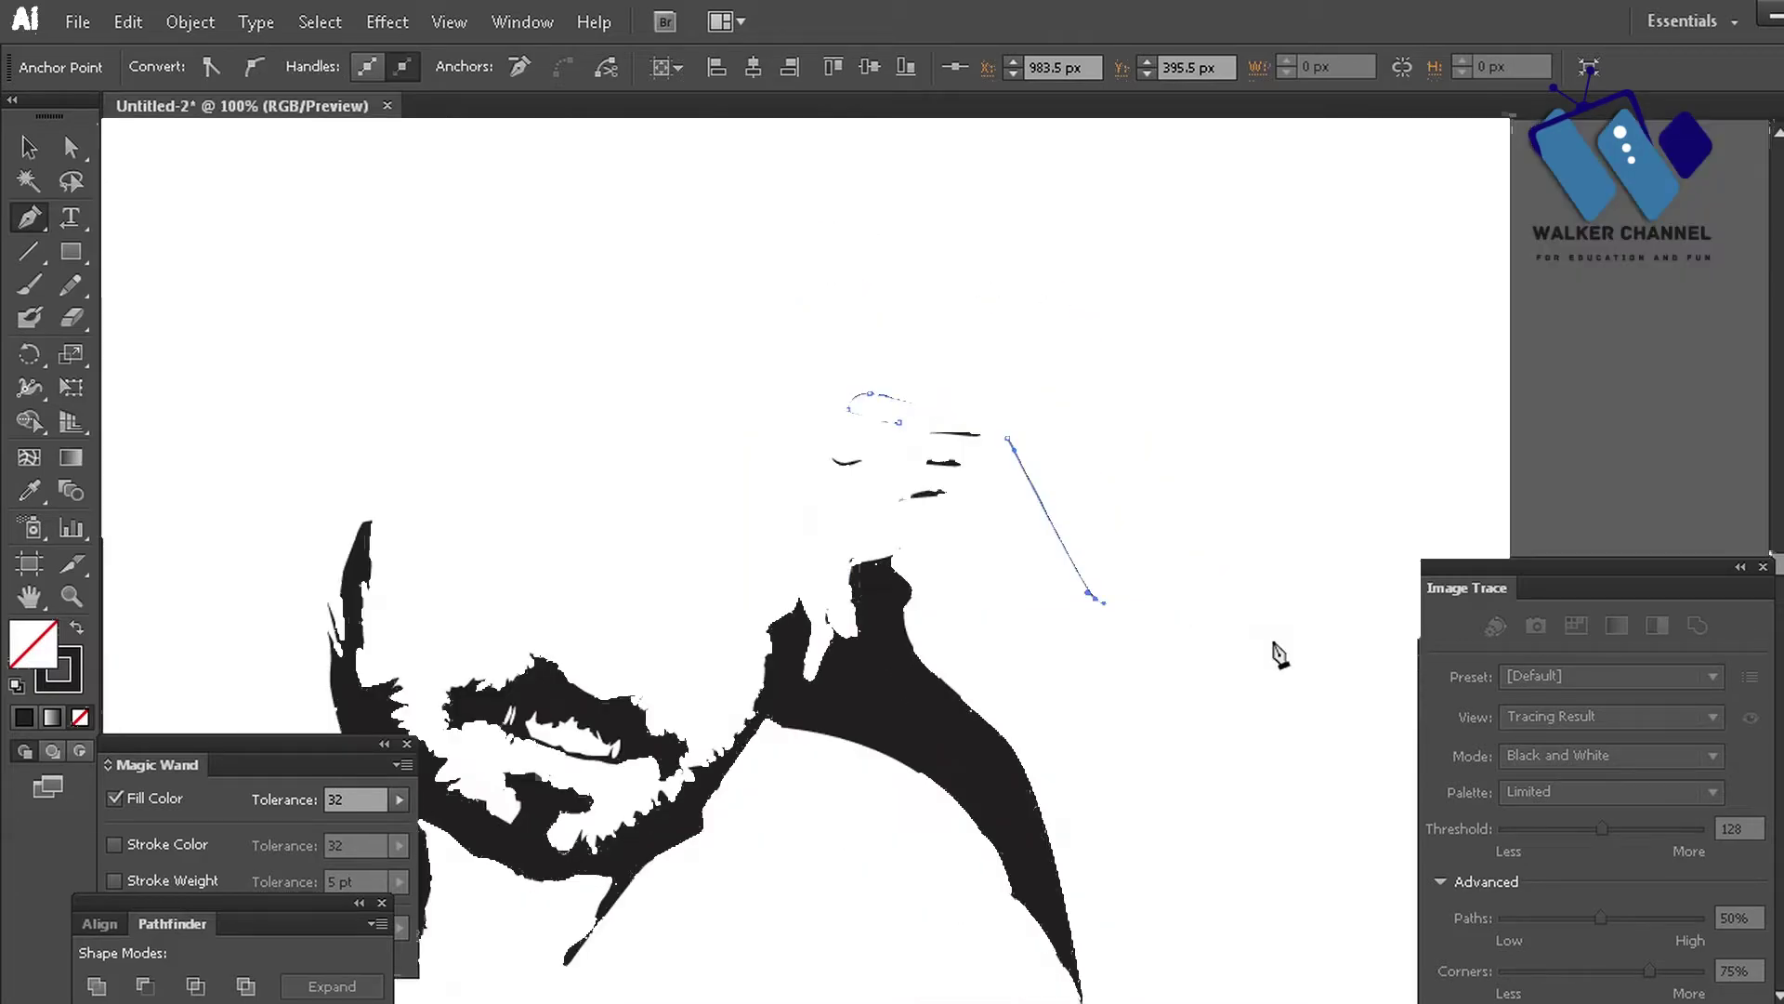
{"action": "key", "text": "shift+x"}
{"action": "key", "text": "ctrl+minus"}
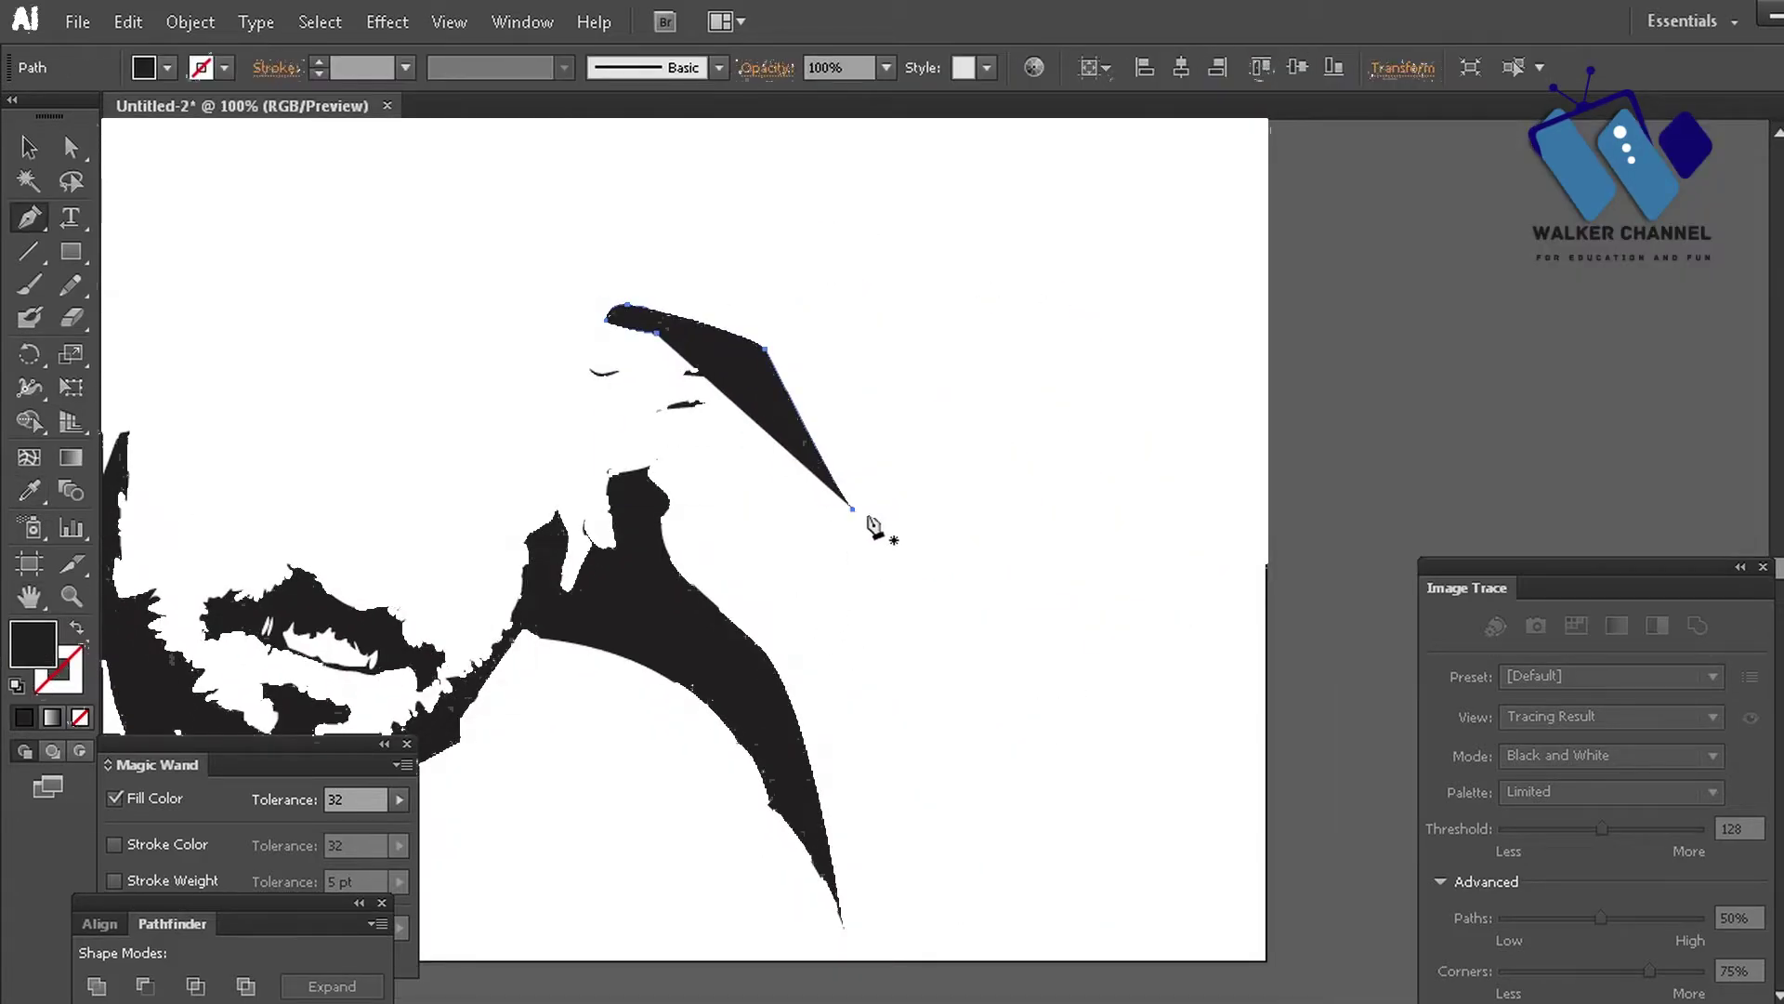
{"action": "left_click", "coordinate": [1266, 557]}
- Extend the background shape around the artboard's two upper corners, partway down the left edge and in toward the face
{"action": "key", "text": "ctrl+minus"}
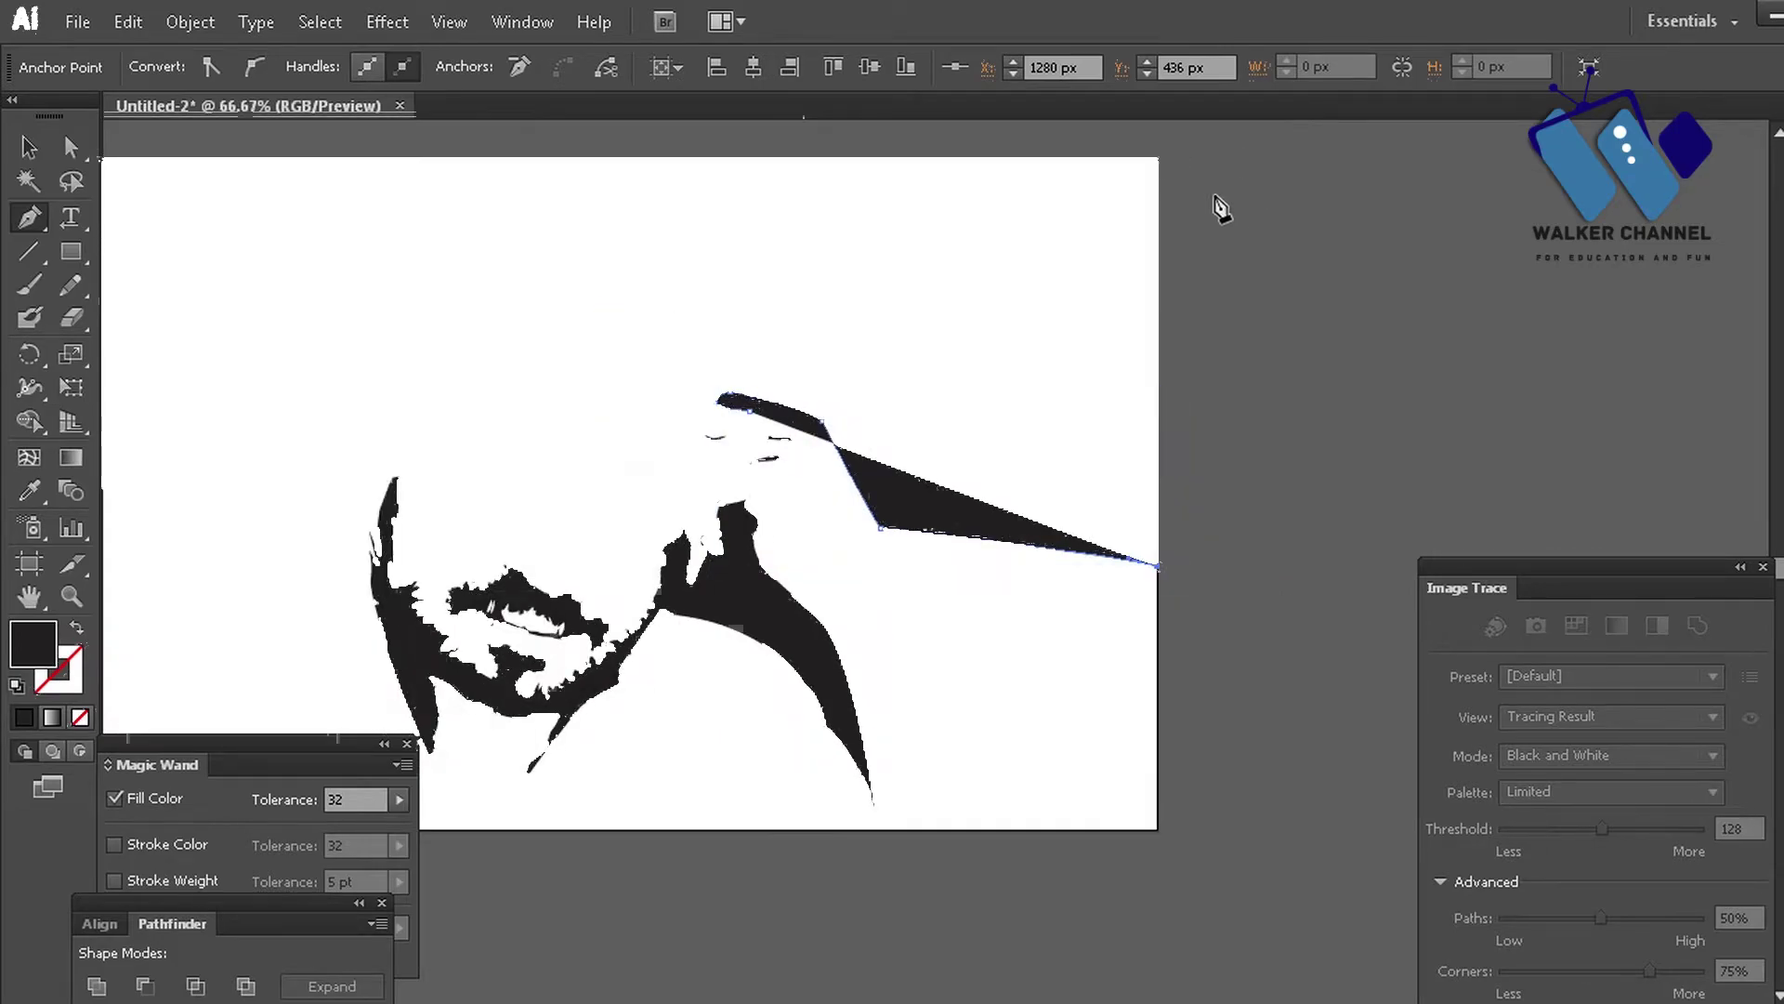
{"action": "left_click", "coordinate": [1148, 163]}
{"action": "key", "text": "ctrl+minus"}
{"action": "left_click", "coordinate": [208, 262]}
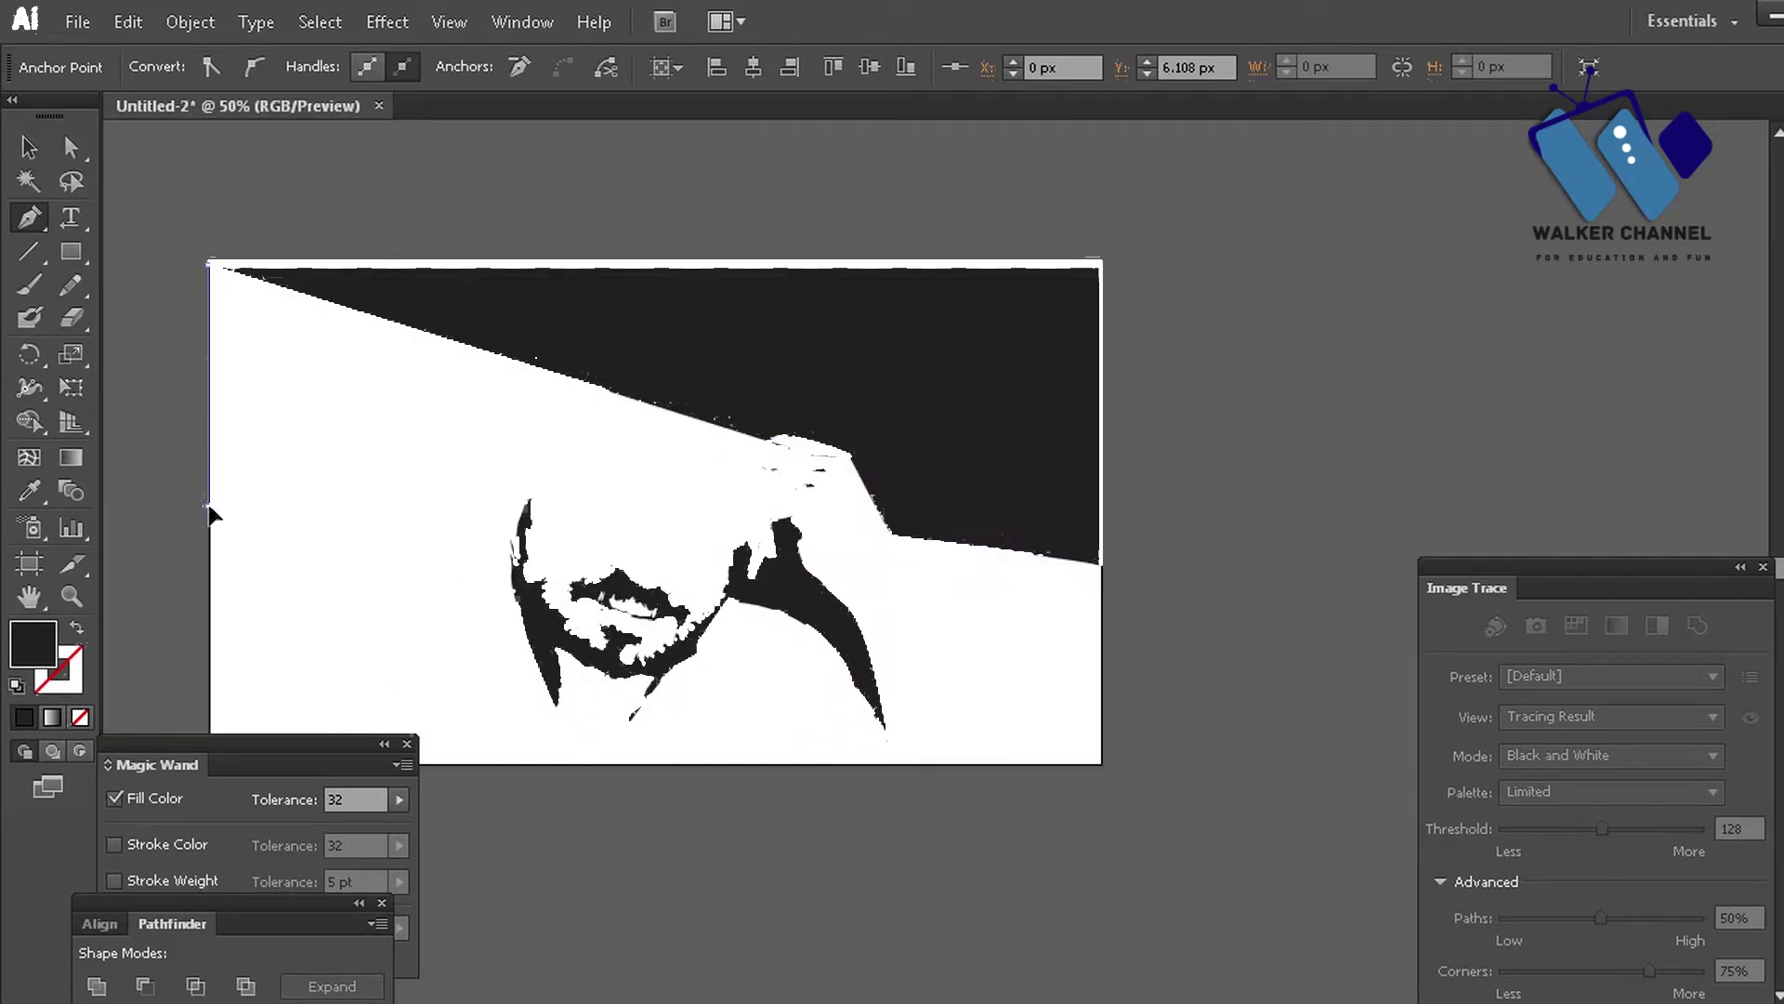
{"action": "key", "text": "ctrl+plus"}
{"action": "left_click_drag", "start_coordinate": [330, 499], "coordinate": [969, 450]}
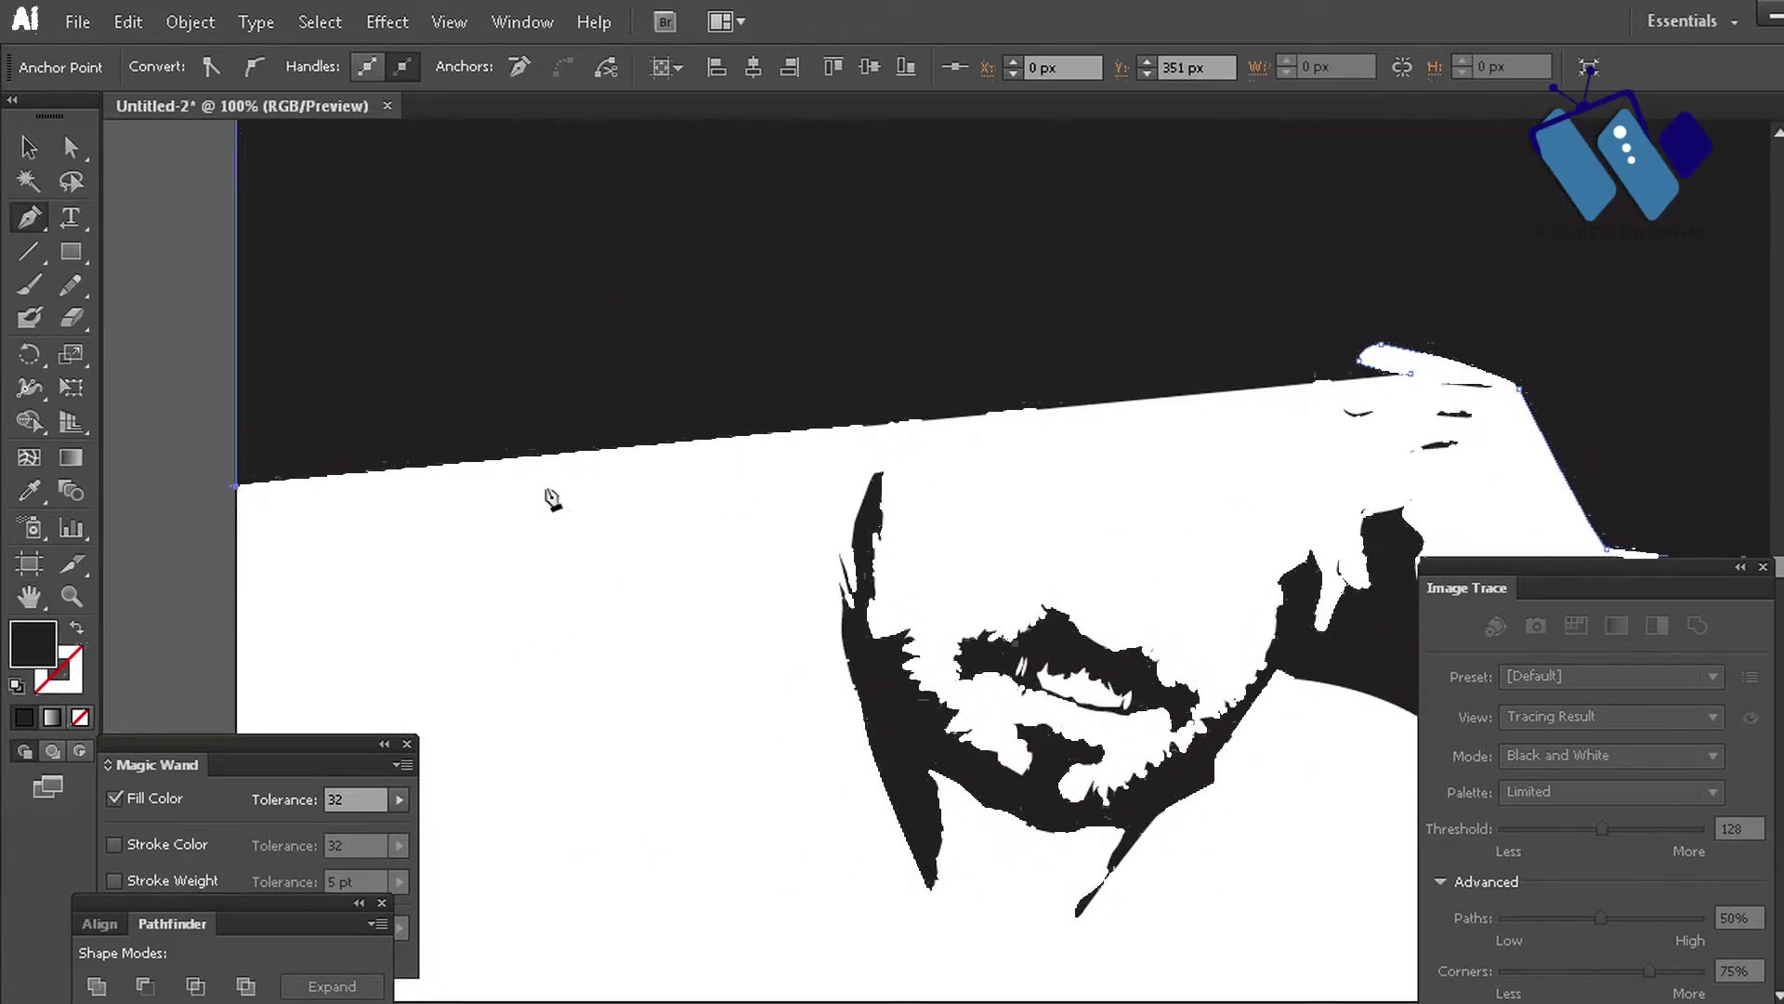
{"action": "left_click", "coordinate": [737, 491]}
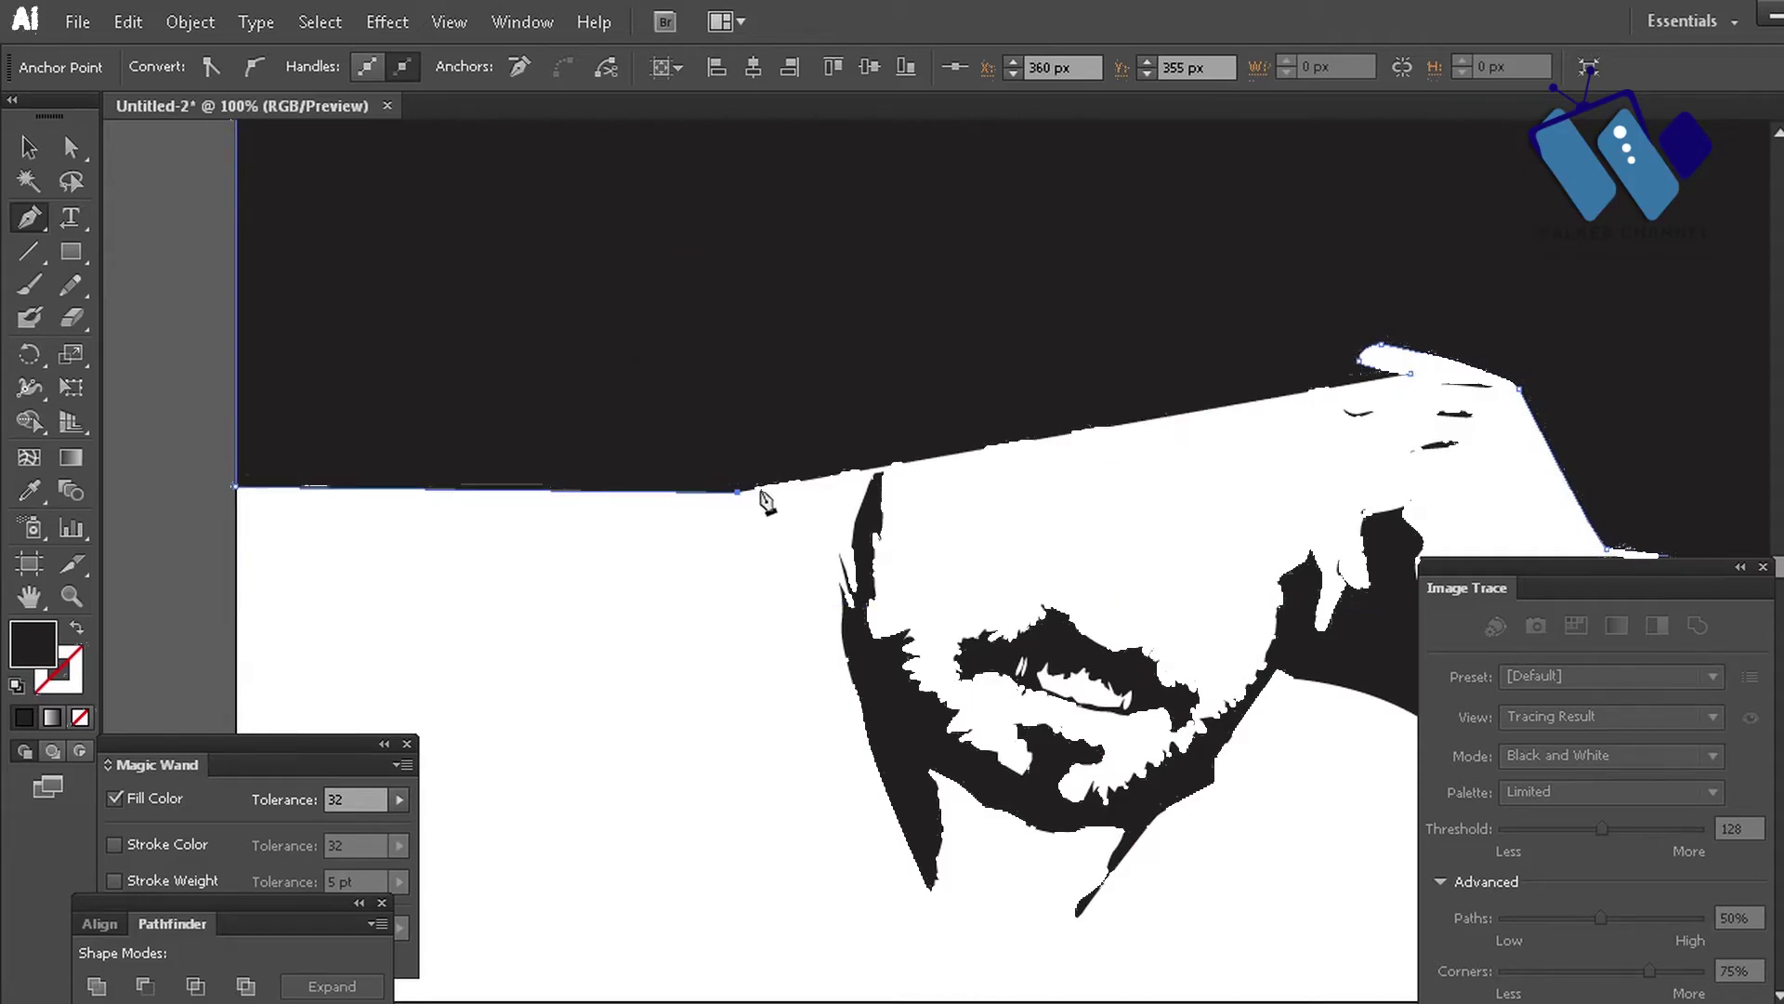
- Complete the background shape with a rough angular cutout around the top of the head and deselect it
{"action": "left_click", "coordinate": [777, 289]}
{"action": "left_click", "coordinate": [1030, 207]}
{"action": "key", "text": "ctrl+minus"}
{"action": "left_click", "coordinate": [909, 208]}
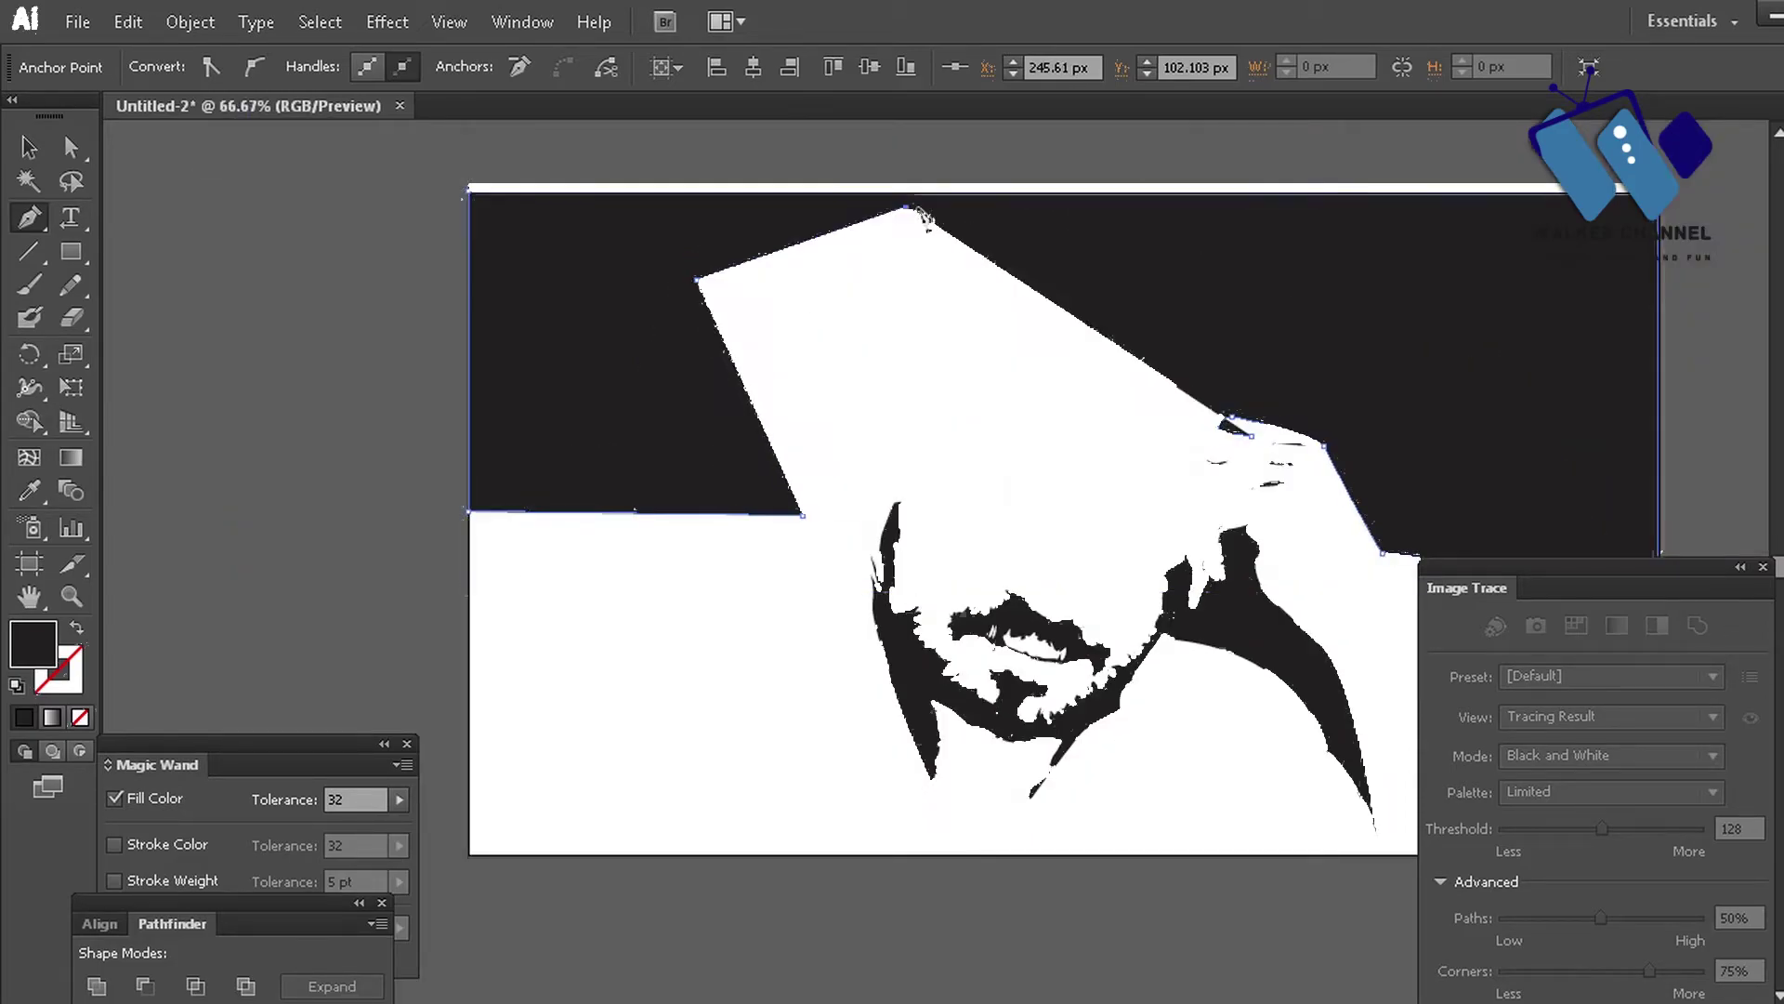
{"action": "key", "text": "ctrl+shift+a"}
- Trace the jagged inner edge of the left sideburn upward from the beard to a narrow rounded tip
{"action": "key", "text": "ctrl+plus"}
{"action": "key", "text": "ctrl+plus"}
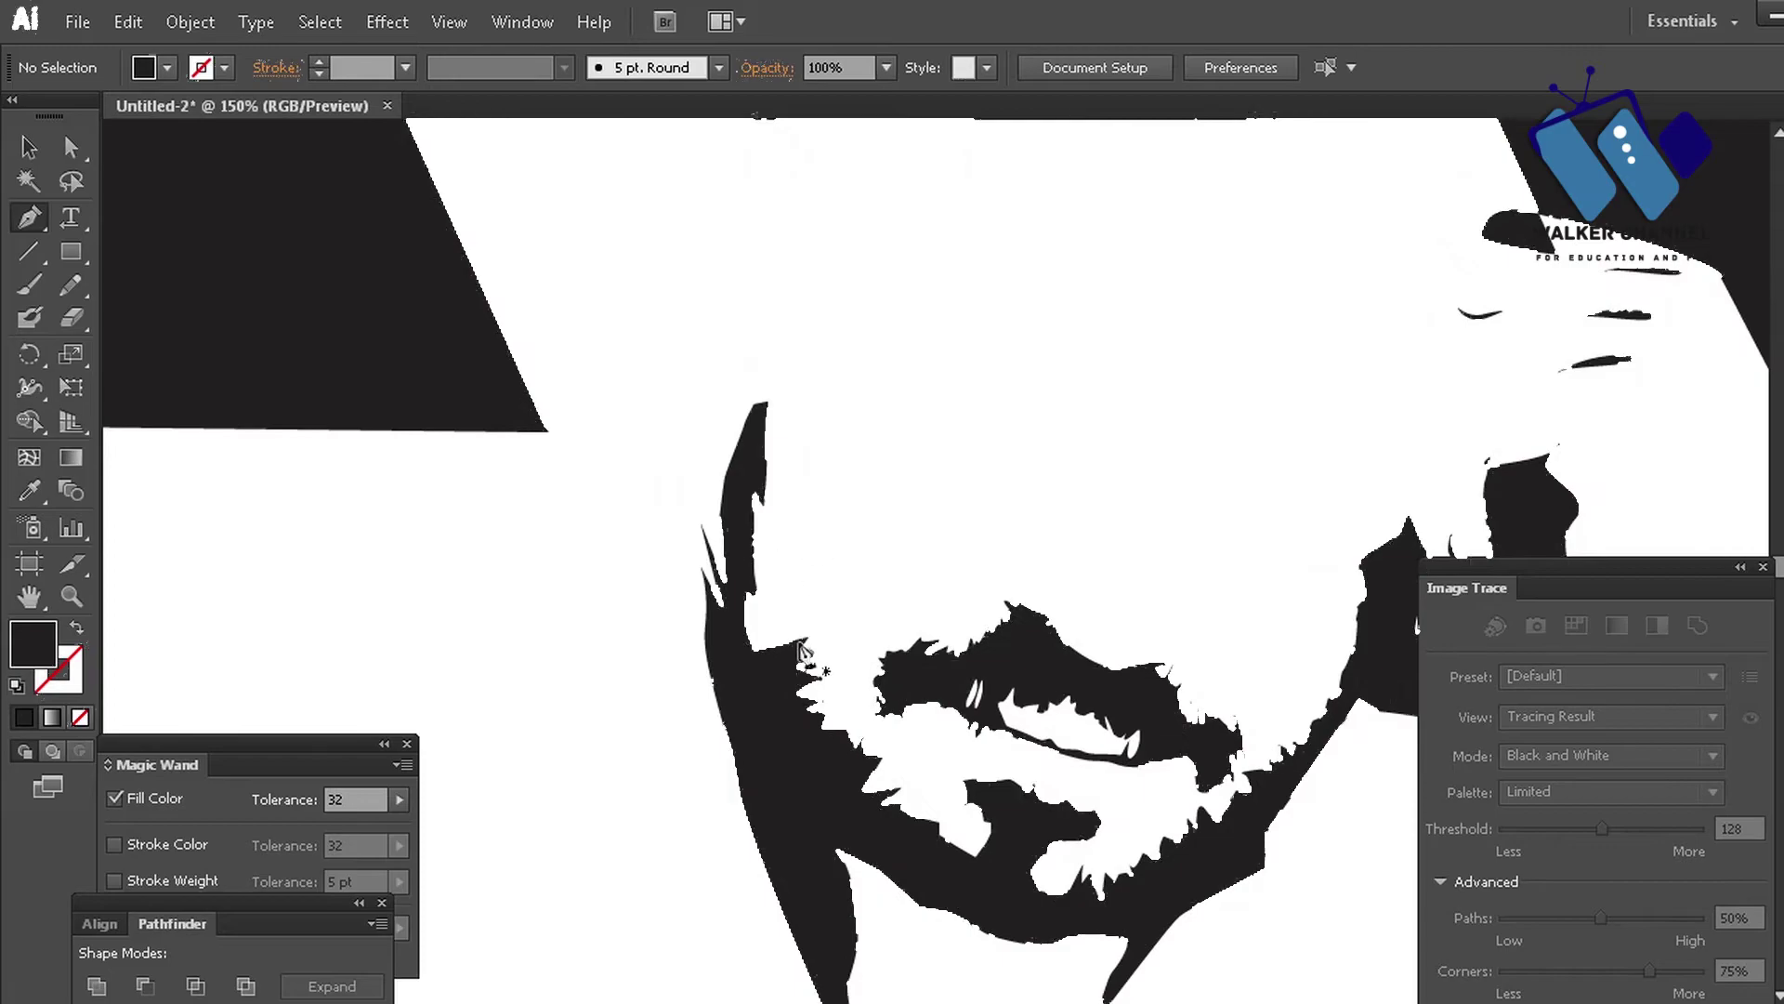
{"action": "left_click", "coordinate": [801, 646]}
{"action": "left_click", "coordinate": [801, 613]}
{"action": "left_click", "coordinate": [807, 588]}
{"action": "left_click", "coordinate": [822, 345]}
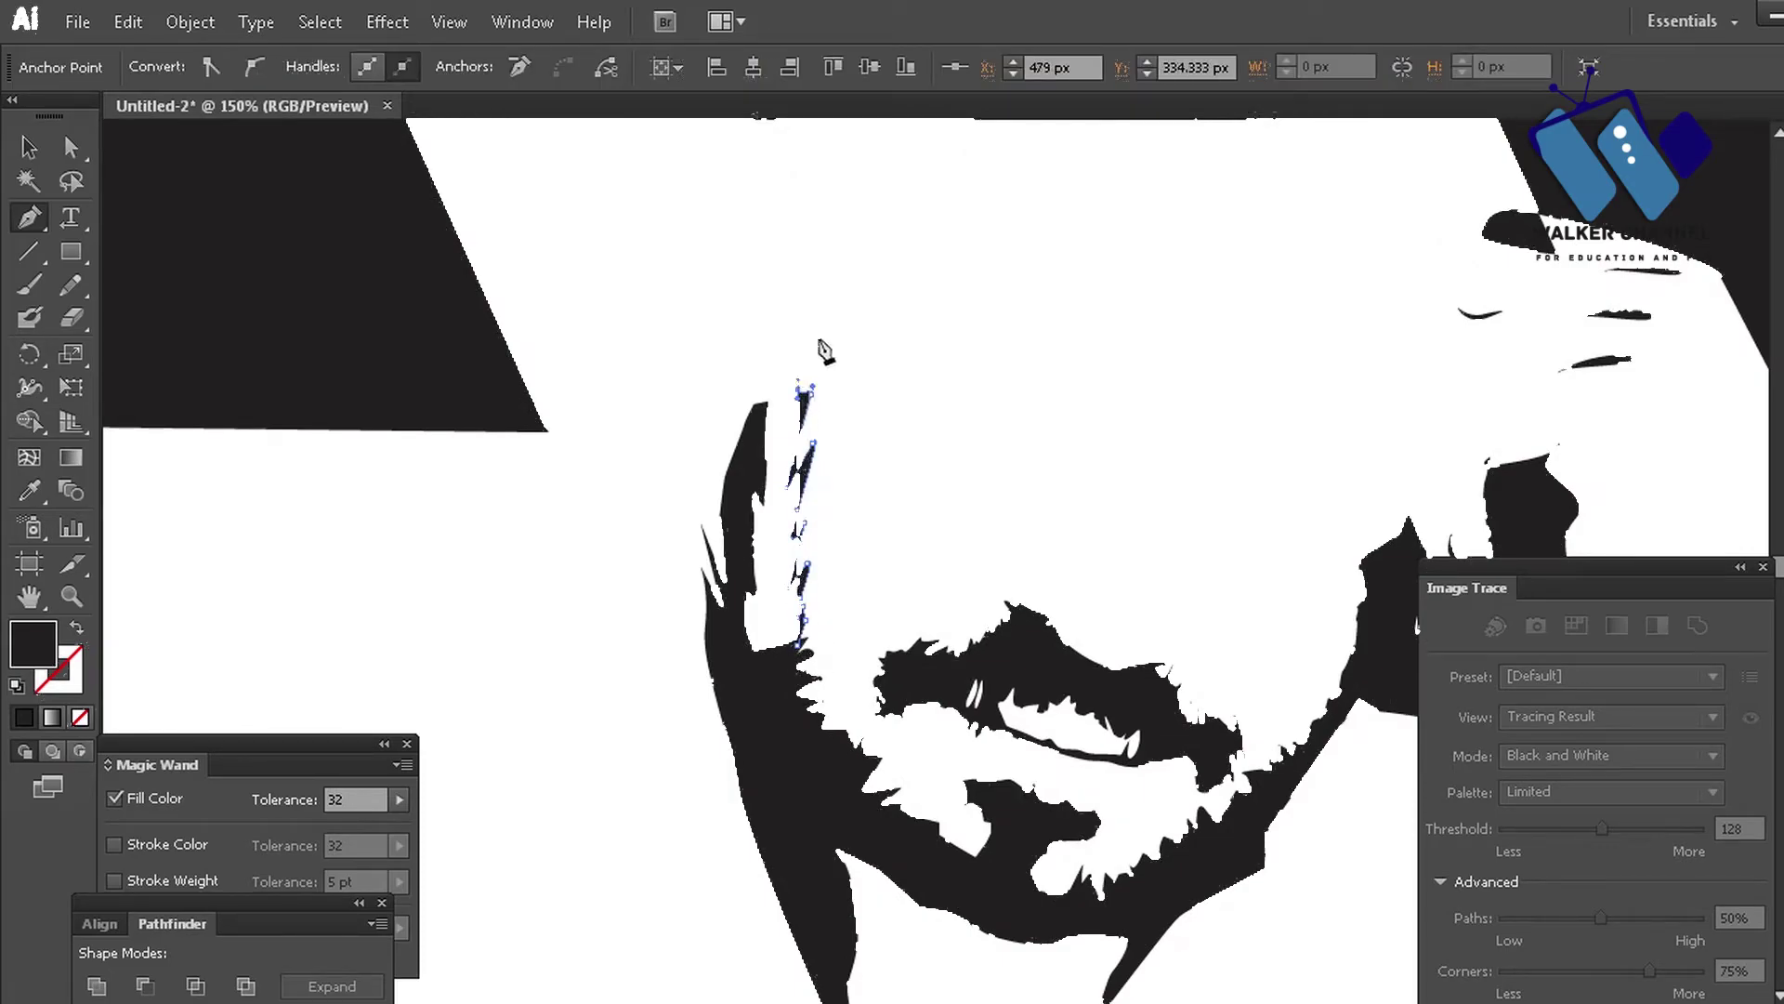
{"action": "left_click", "coordinate": [816, 316]}
{"action": "left_click", "coordinate": [819, 279]}
{"action": "left_click", "coordinate": [837, 234]}
{"action": "left_click", "coordinate": [855, 240]}
- Trace the outer edge of the sideburn strip back down to the beard, leaving a small white gap, and close it
{"action": "left_click", "coordinate": [818, 284]}
{"action": "left_click", "coordinate": [807, 311]}
{"action": "left_click", "coordinate": [792, 344]}
{"action": "left_click", "coordinate": [782, 390]}
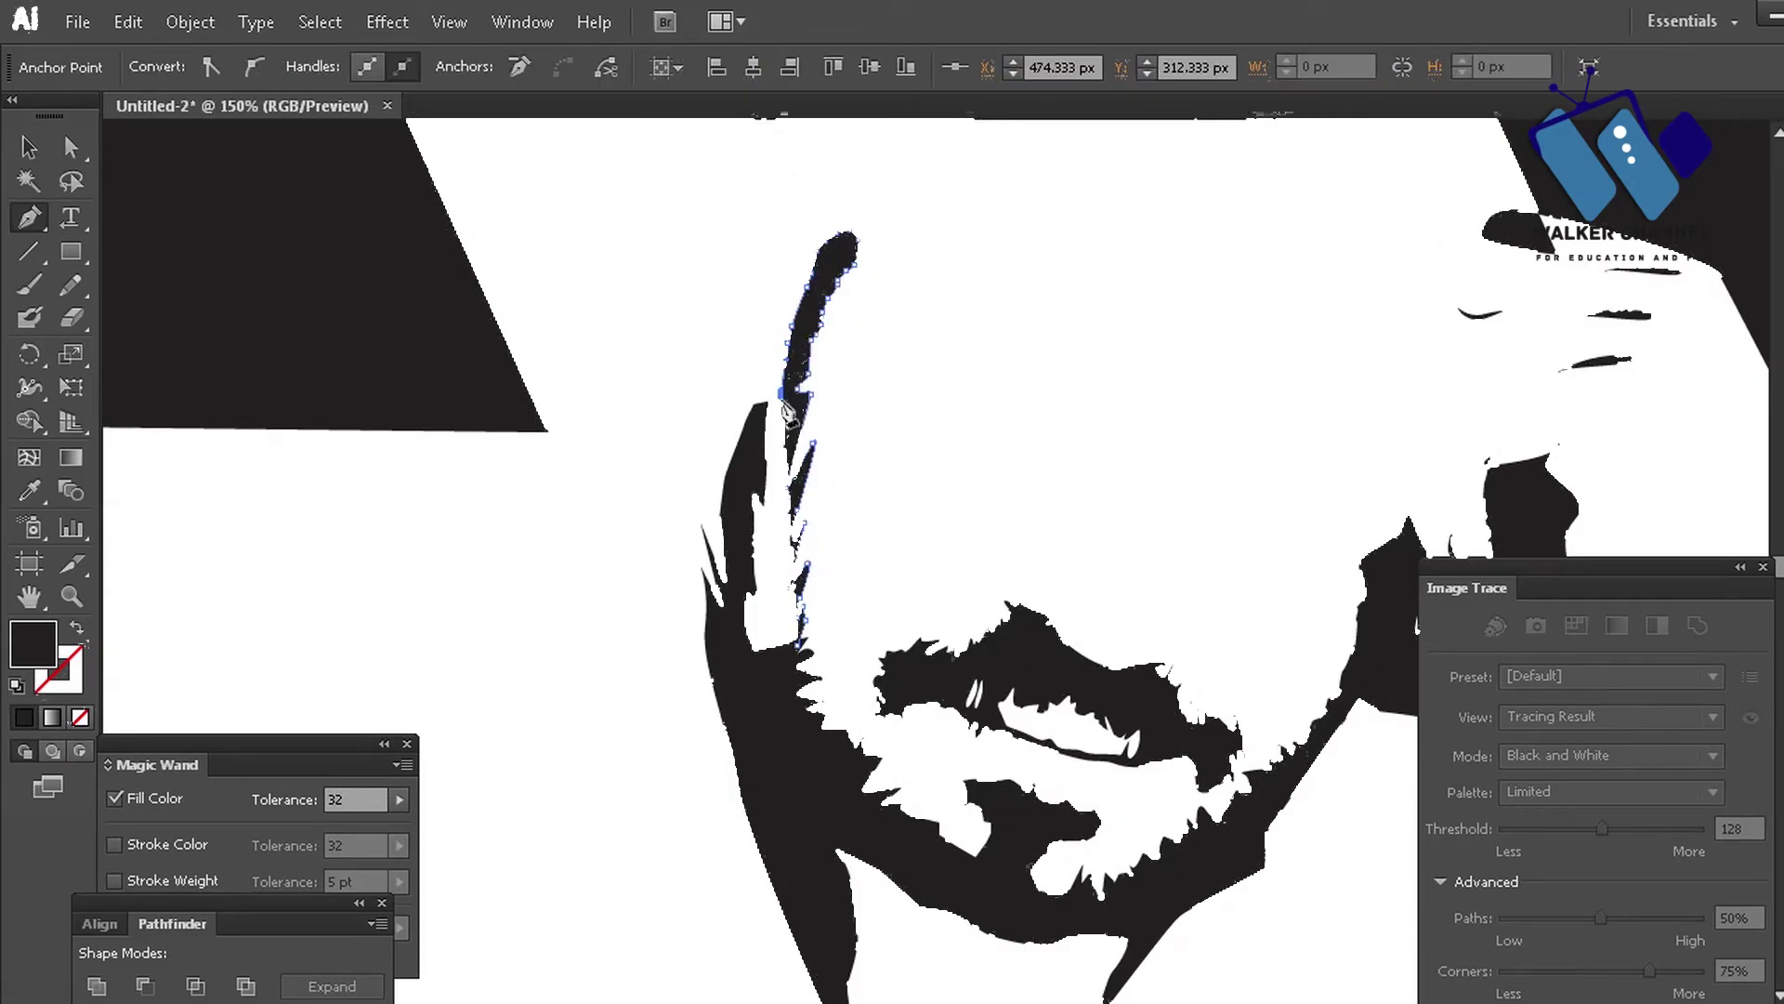
{"action": "left_click", "coordinate": [765, 420]}
{"action": "left_click", "coordinate": [766, 451]}
{"action": "left_click", "coordinate": [765, 483]}
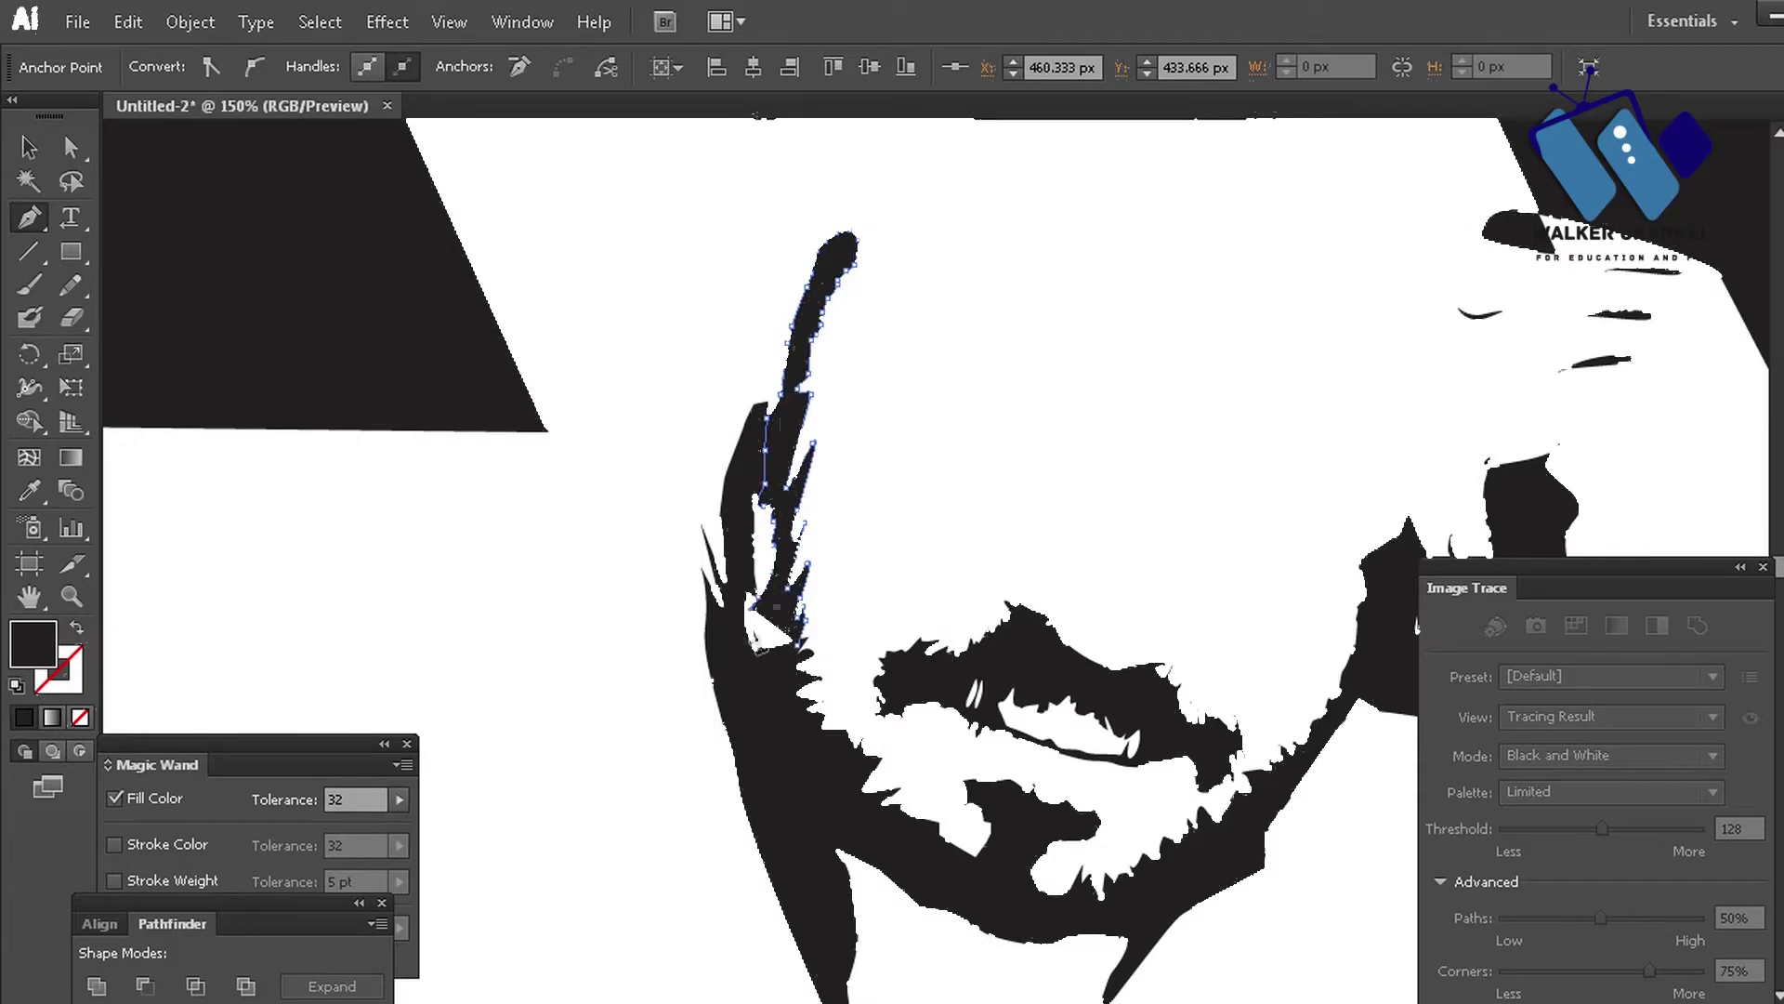
- Unite the new sideburn strip with the beard shape and deselect the result
{"action": "key", "text": "v"}
{"action": "left_click", "coordinate": [760, 768], "text": "shift"}
{"action": "left_click", "coordinate": [98, 986]}
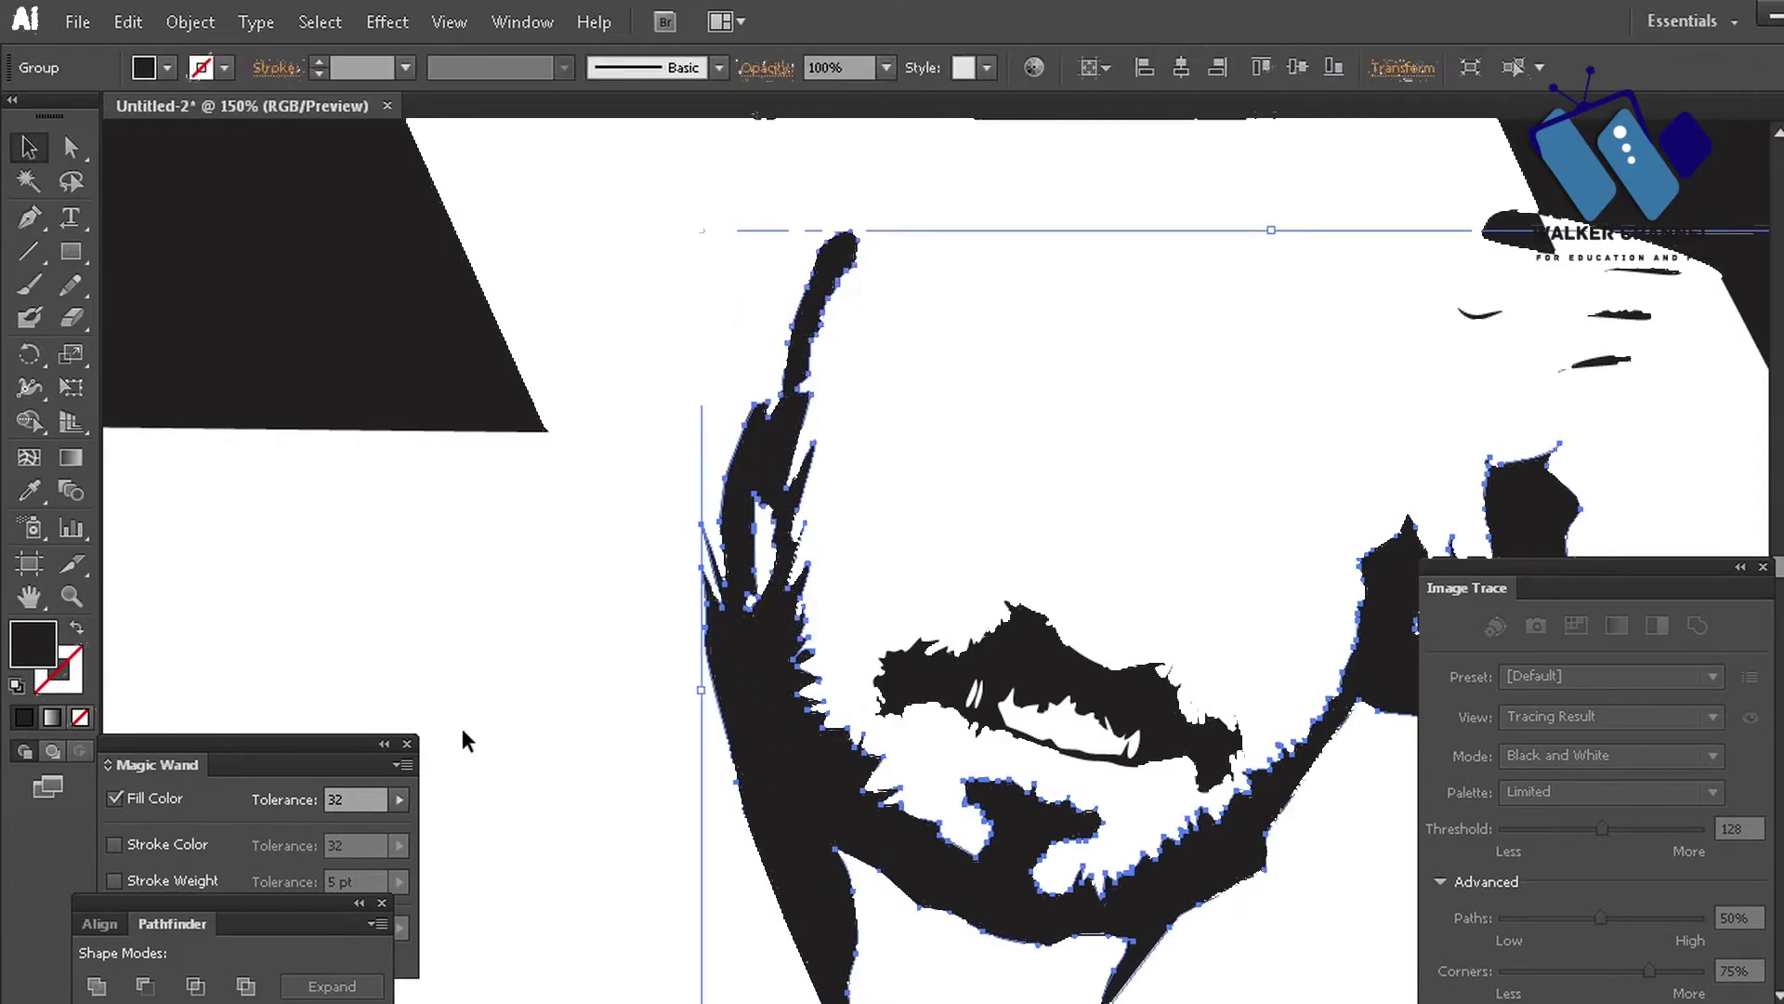
{"action": "left_click", "coordinate": [460, 727]}
- Trace the rounded outline of the left ear and its inner notch down to the top of the sideburn
{"action": "key", "text": "g"}
{"action": "scroll", "coordinate": [593, 609], "scroll_direction": "up", "scroll_amount": 5}
{"action": "key", "text": "p"}
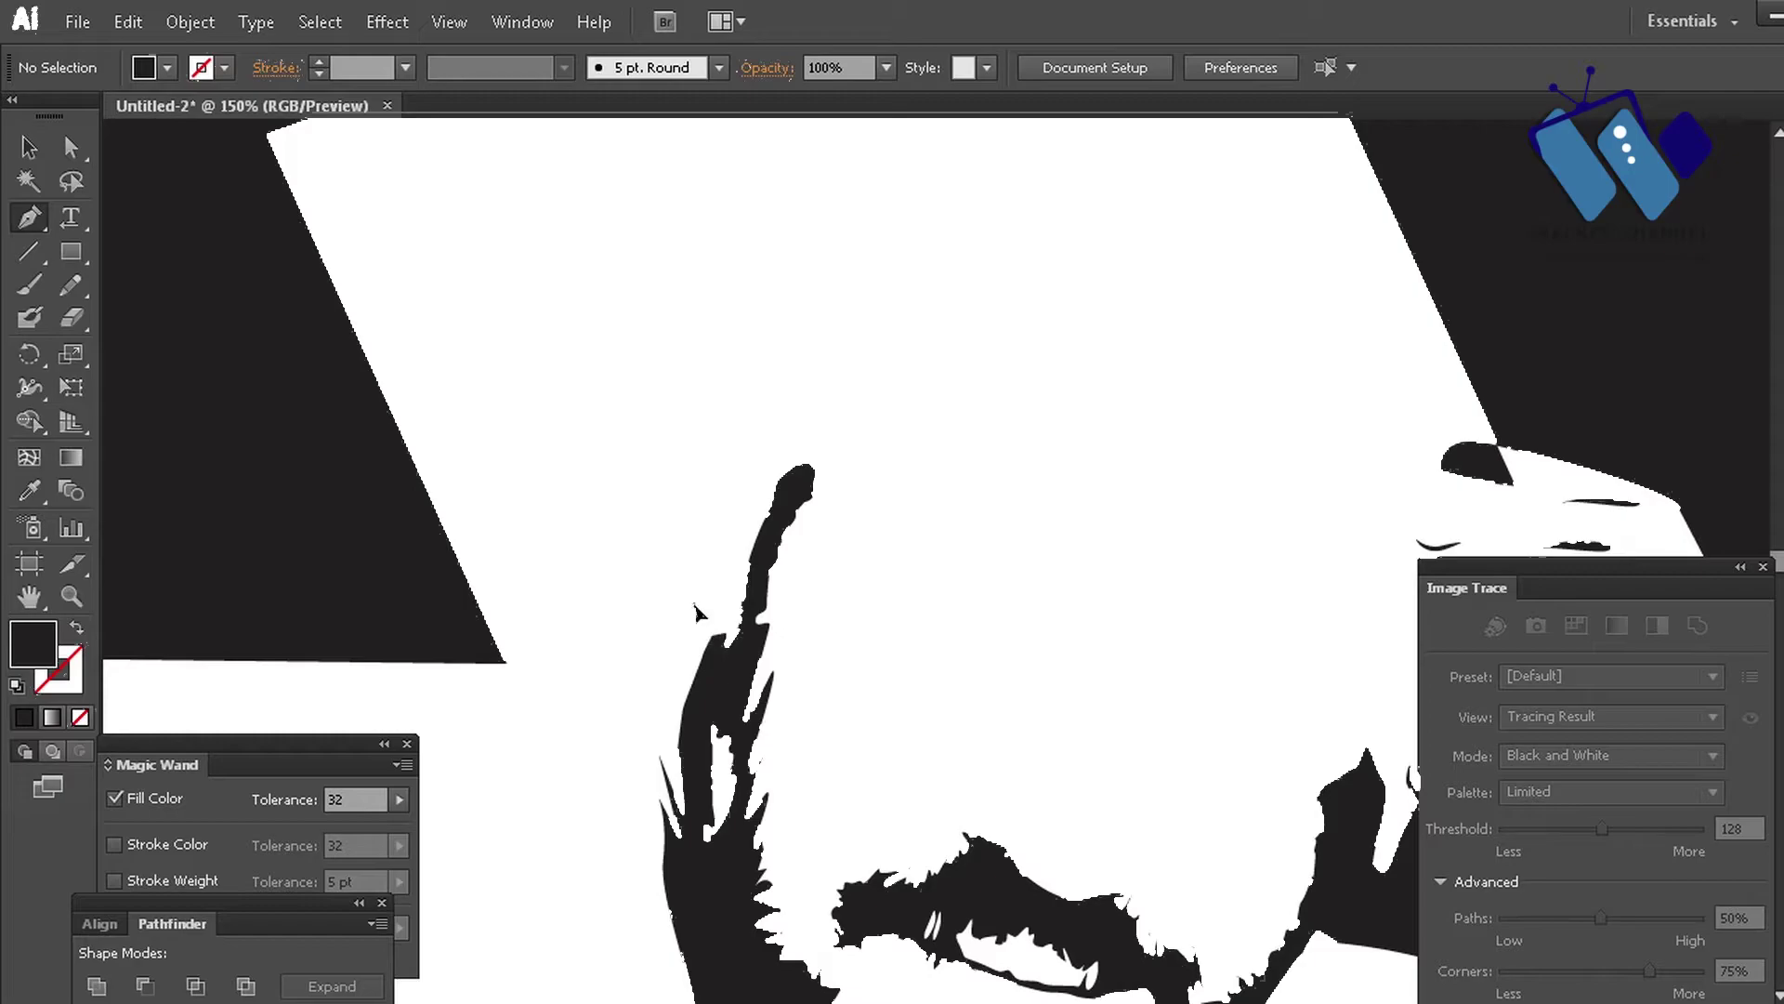
{"action": "left_click_drag", "start_coordinate": [696, 606], "coordinate": [699, 536]}
{"action": "left_click_drag", "start_coordinate": [783, 425], "coordinate": [769, 470]}
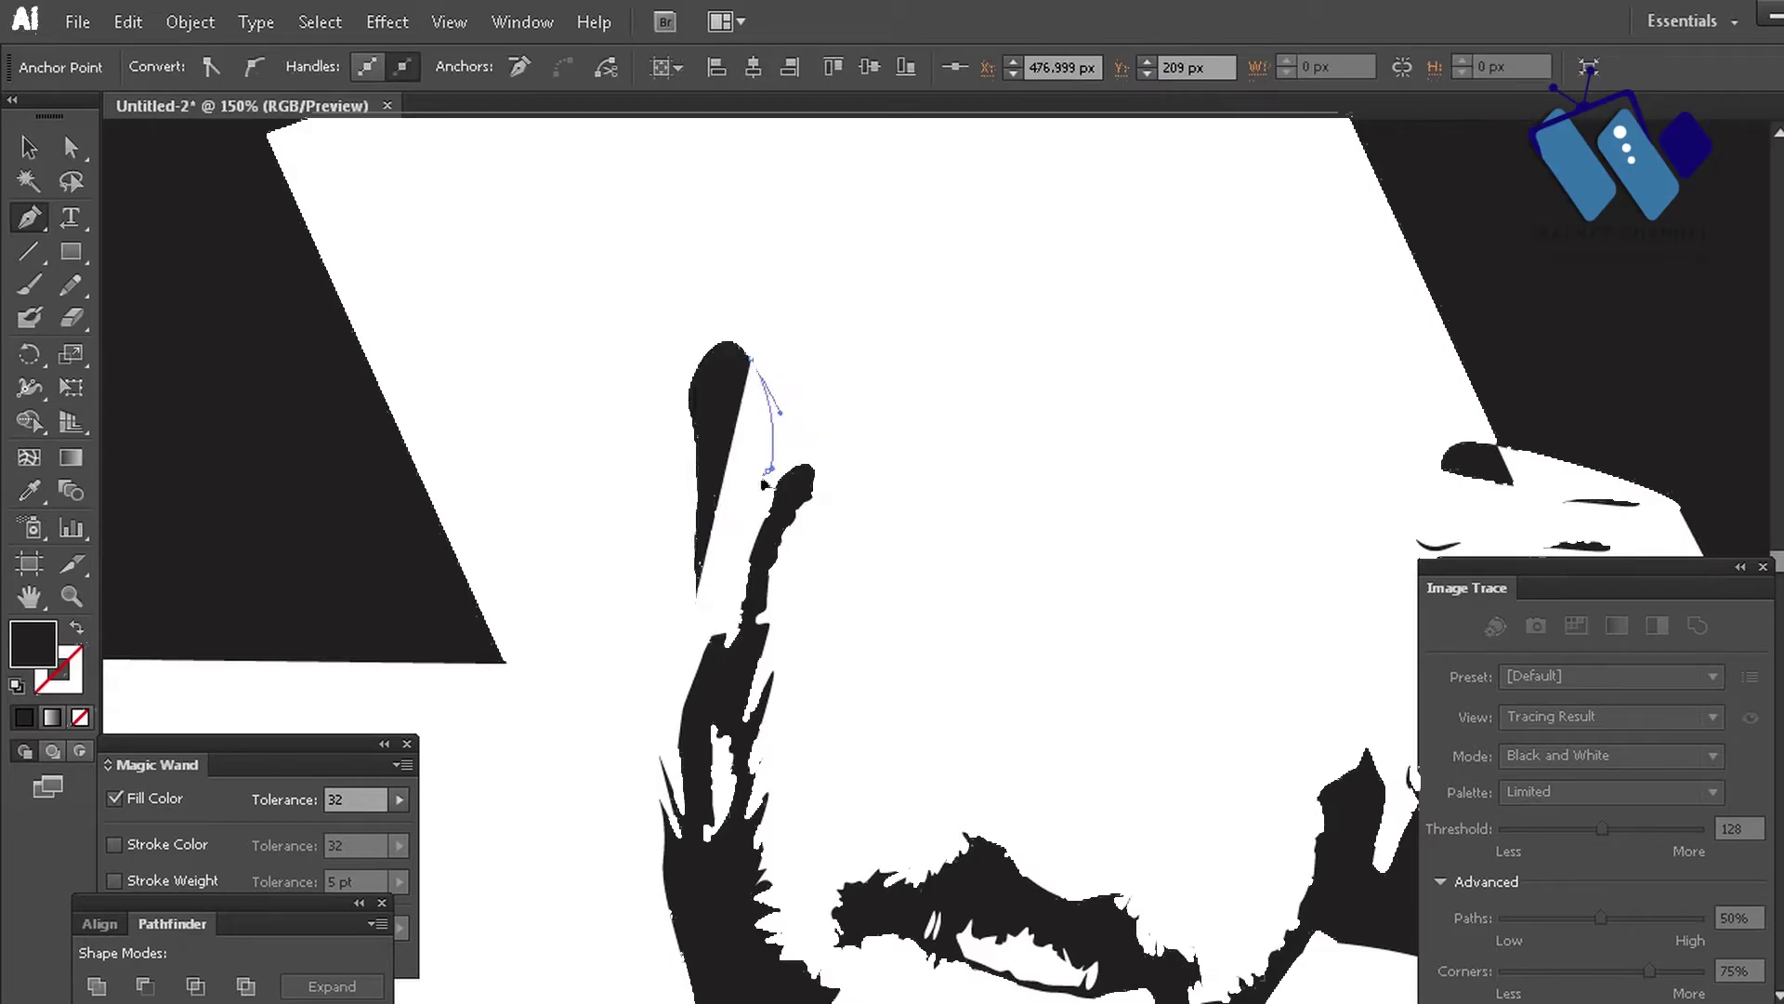
{"action": "left_click", "coordinate": [772, 517]}
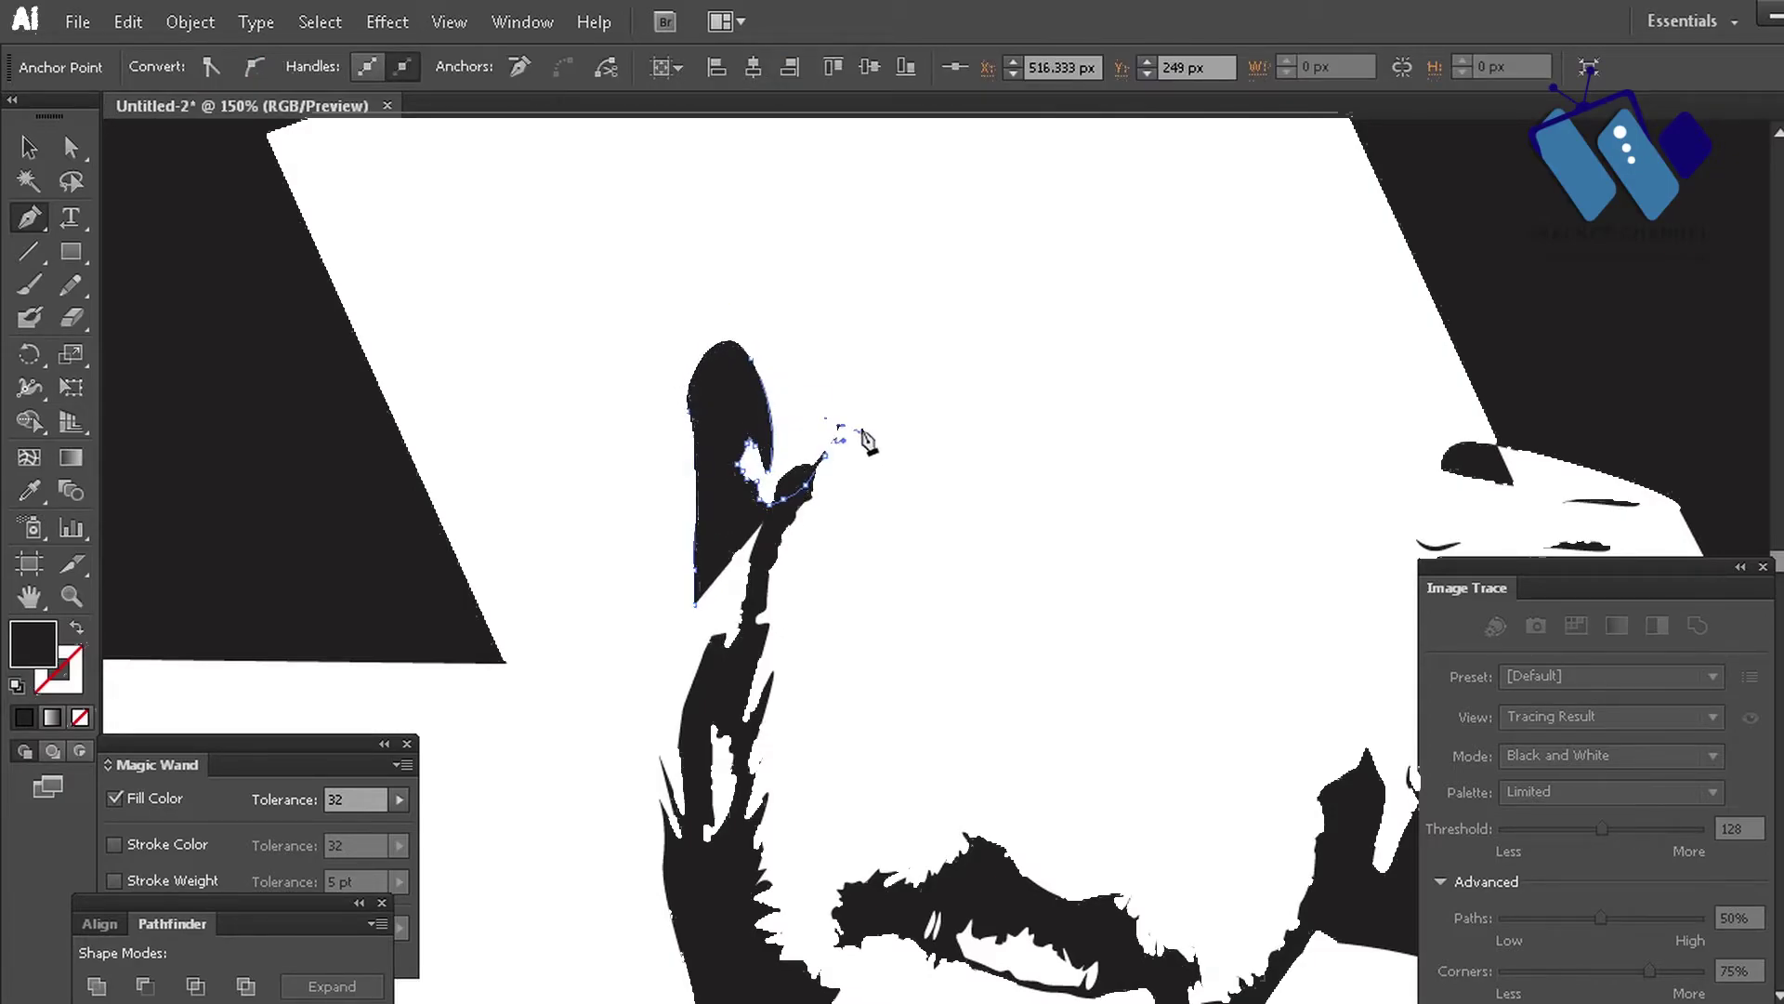
- Continue the path up the jagged left hairline and across the top of the hair with several pointed spikes
{"action": "left_click", "coordinate": [944, 288]}
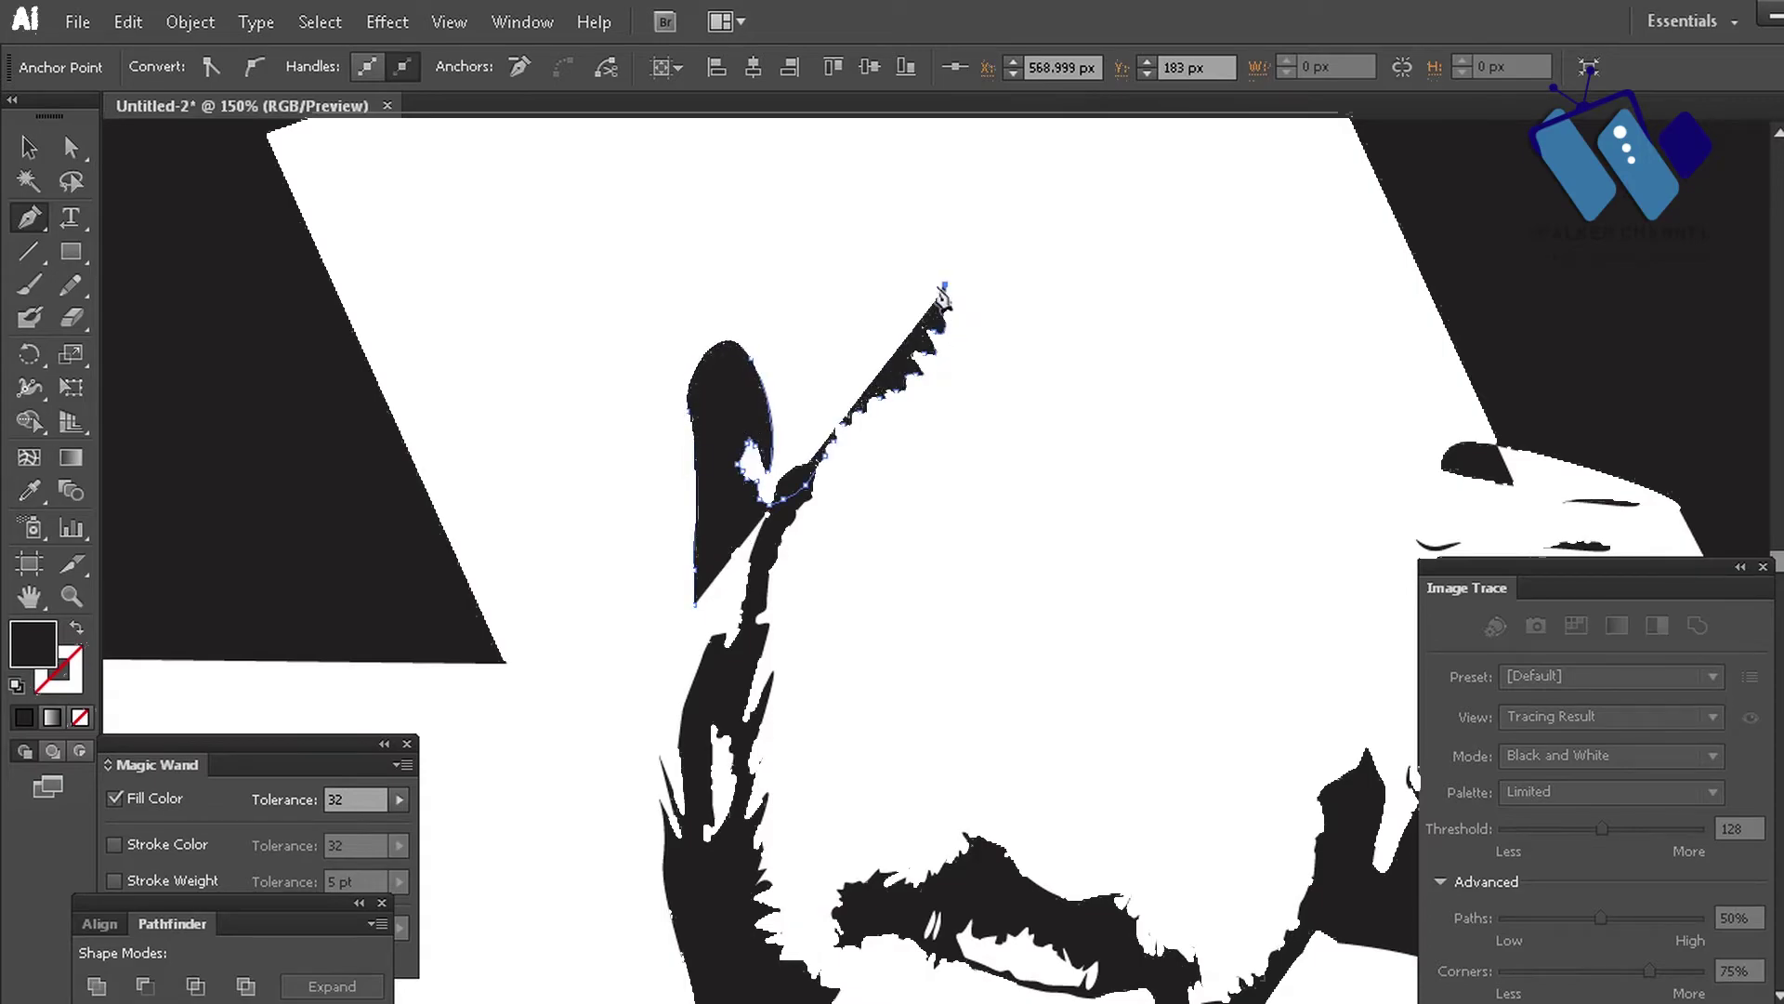
{"action": "left_click", "coordinate": [991, 231]}
{"action": "left_click", "coordinate": [1060, 226]}
{"action": "left_click", "coordinate": [1106, 223]}
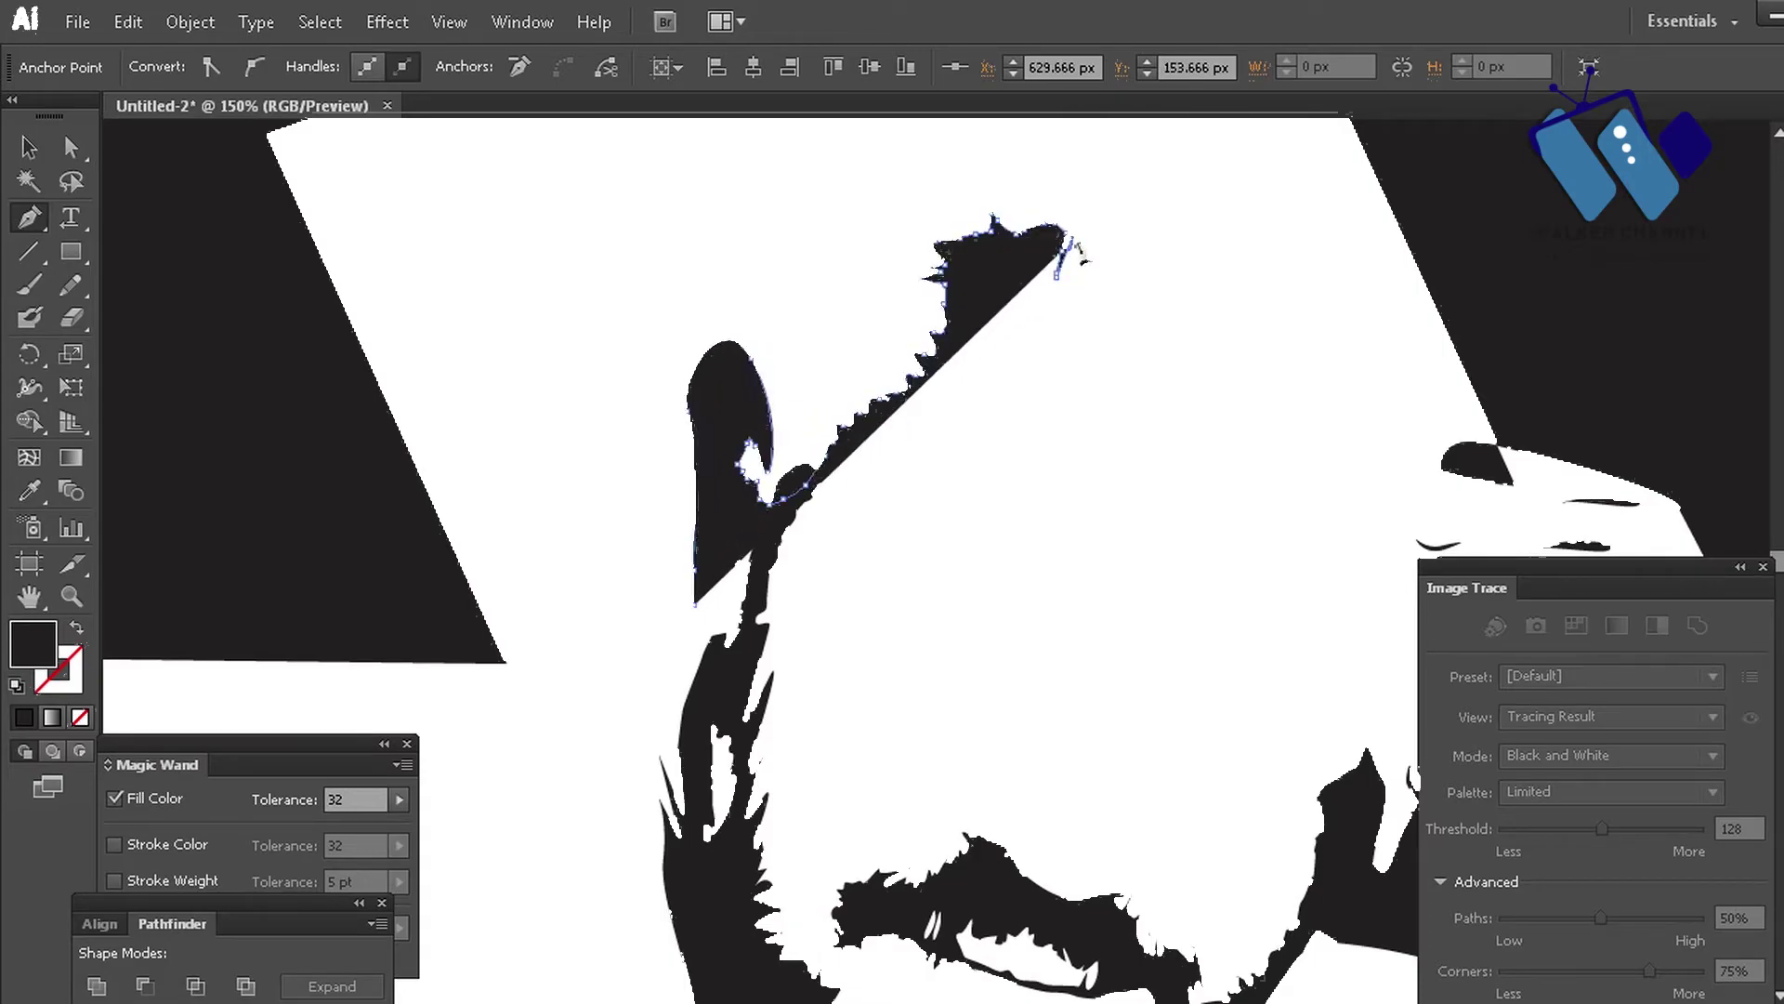
{"action": "left_click", "coordinate": [1113, 310]}
{"action": "left_click", "coordinate": [1099, 323]}
{"action": "left_click", "coordinate": [1127, 325]}
{"action": "left_click", "coordinate": [1155, 328]}
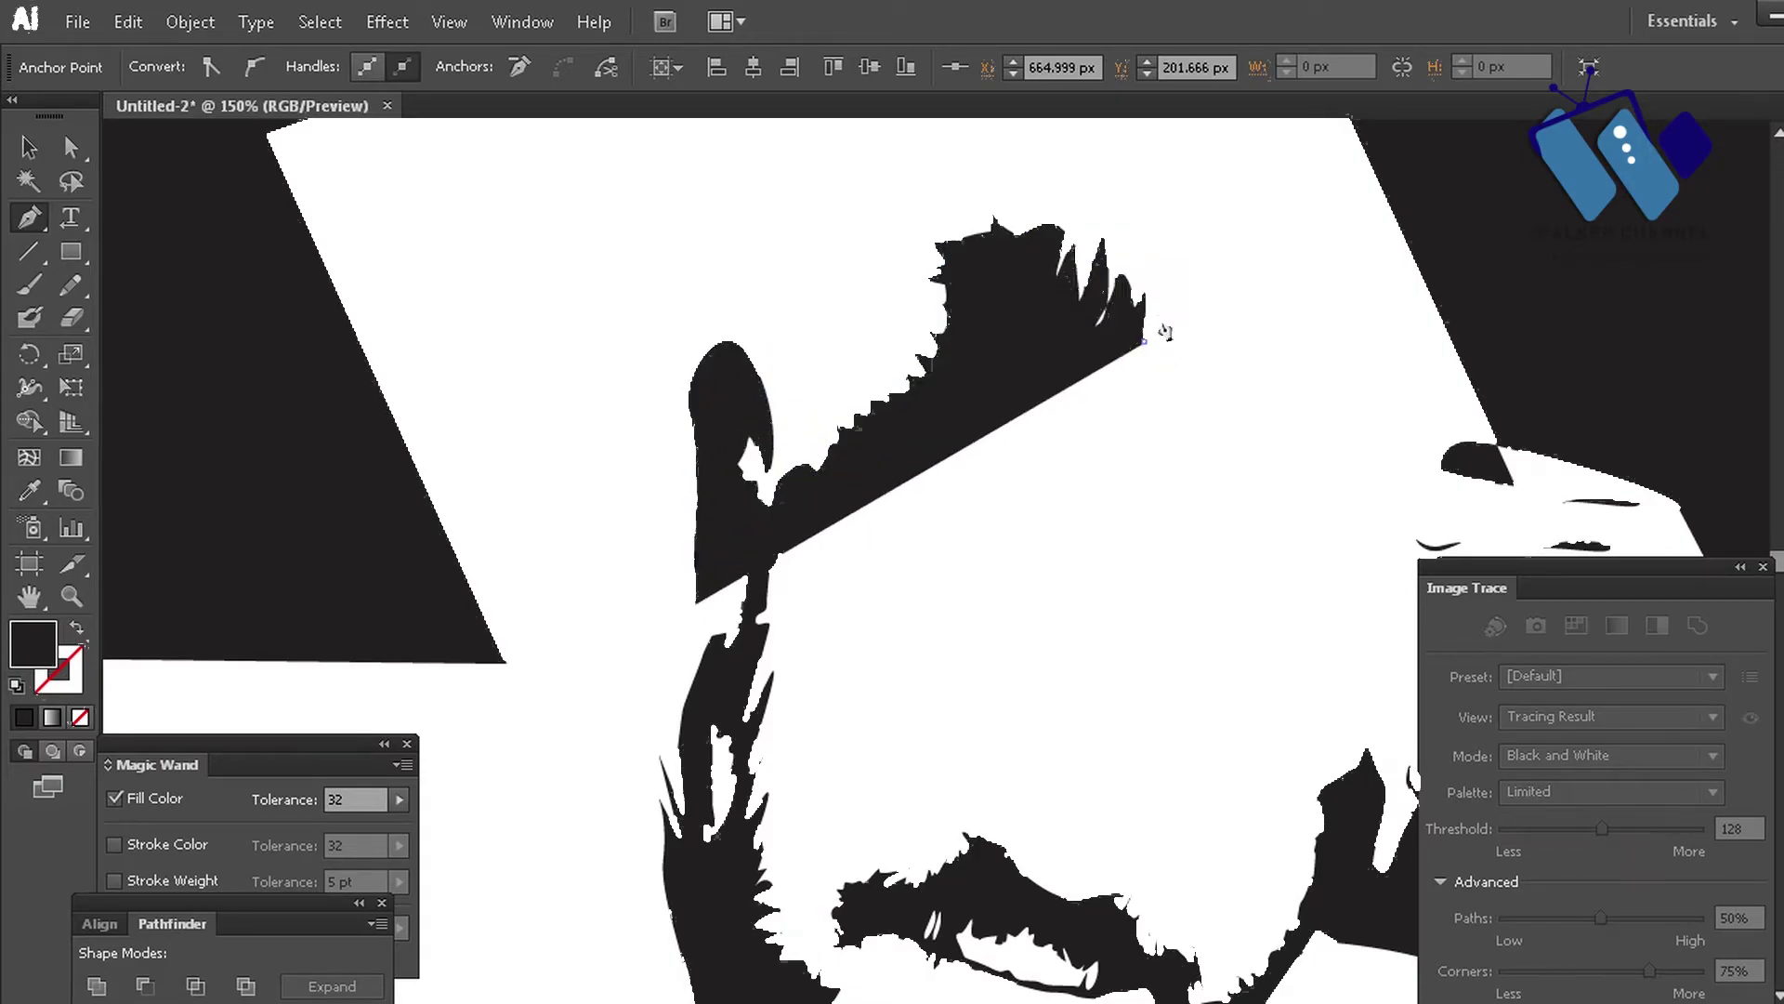
- Continue the hair outline along the wavy crown down toward the dark rounded patch above the slivers
{"action": "left_click", "coordinate": [1183, 370]}
{"action": "left_click", "coordinate": [1227, 346]}
{"action": "left_click", "coordinate": [1287, 375]}
{"action": "left_click", "coordinate": [1352, 393]}
{"action": "left_click", "coordinate": [1383, 380]}
{"action": "left_click", "coordinate": [1419, 384]}
{"action": "left_click", "coordinate": [1439, 400]}
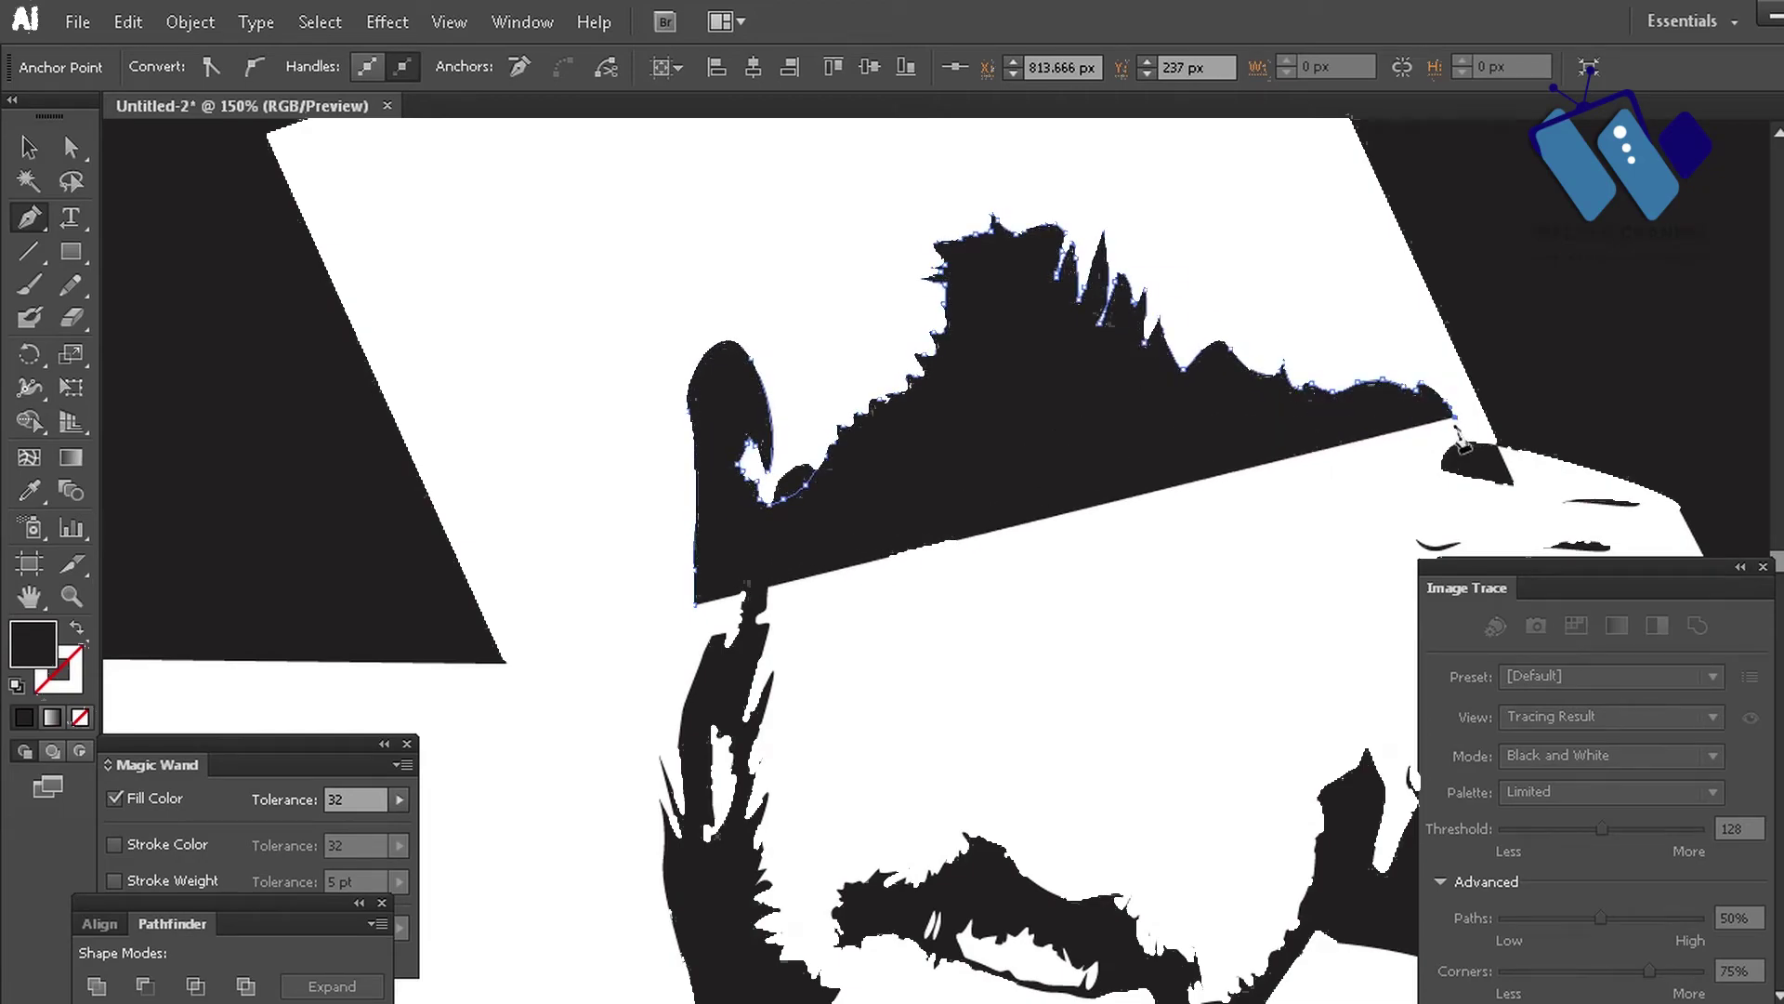
- Extend the hair path out into the black background and loop it across above the head
{"action": "left_click", "coordinate": [1452, 423]}
{"action": "left_click", "coordinate": [1554, 390]}
{"action": "left_click", "coordinate": [1585, 298]}
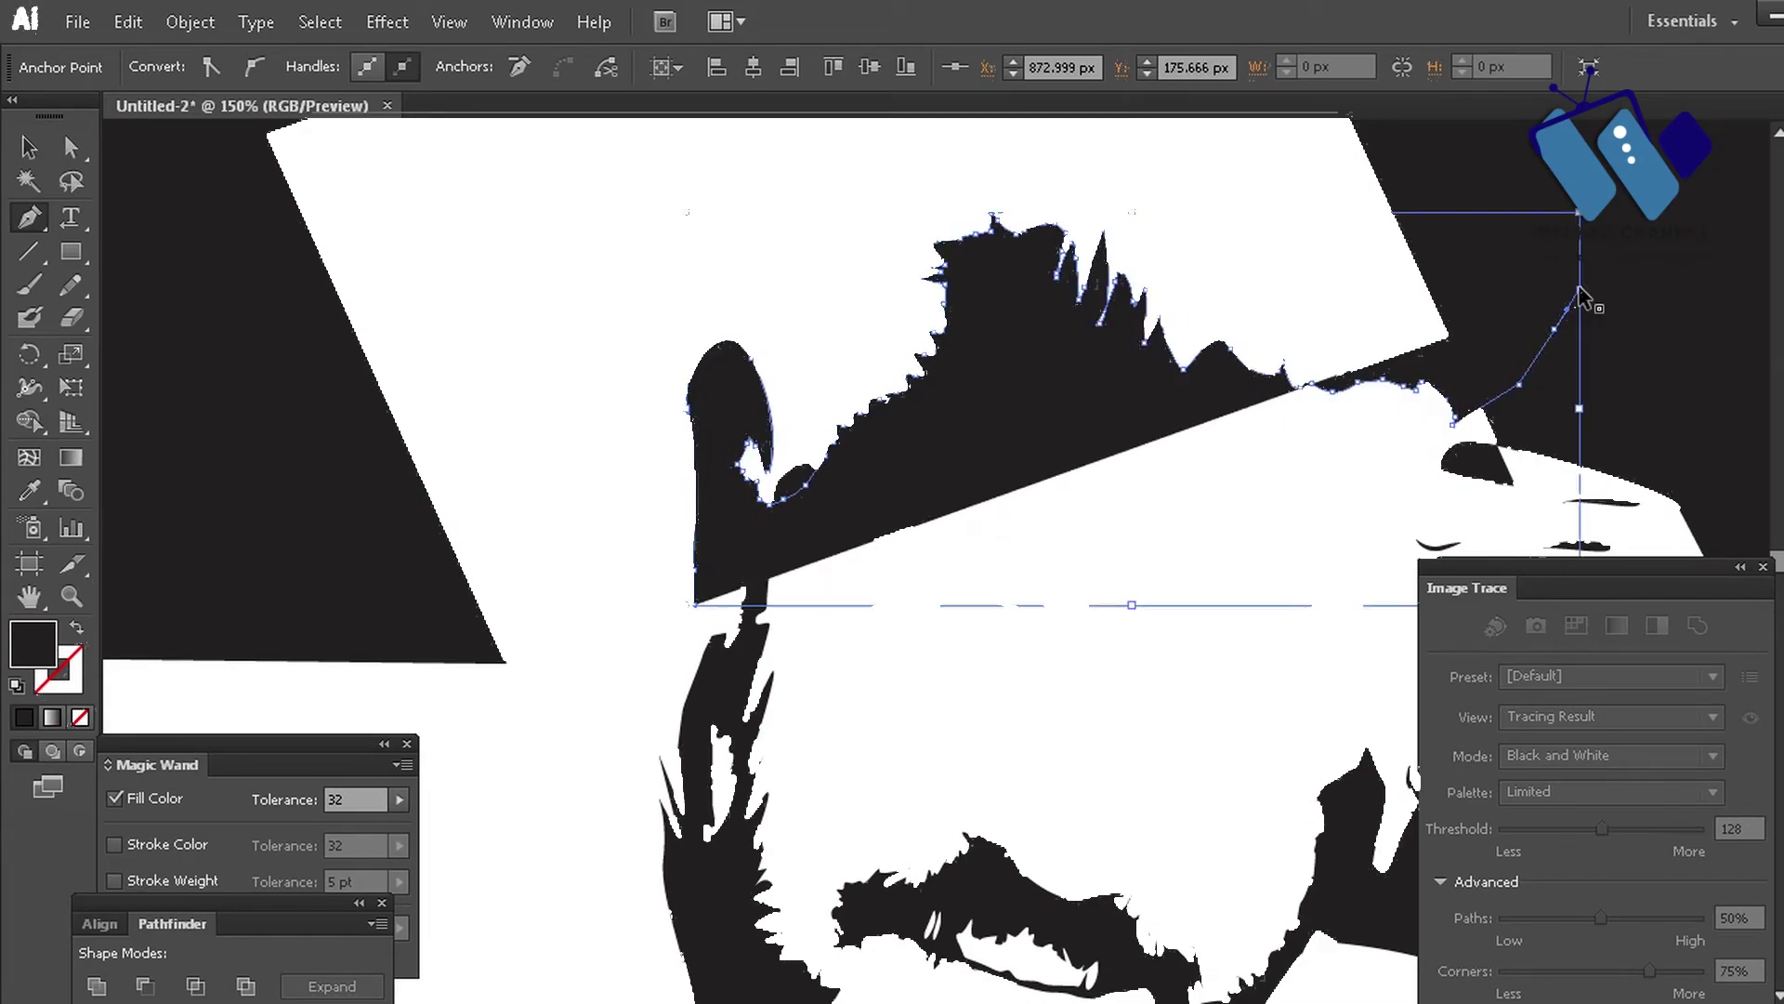
{"action": "key", "text": "ctrl+minus"}
{"action": "left_click", "coordinate": [1352, 219]}
{"action": "left_click", "coordinate": [1258, 165]}
{"action": "left_click", "coordinate": [979, 164]}
{"action": "left_click", "coordinate": [716, 158]}
- Bring the path down left of the head and along the background's lower edge, closing it at the ear's base
{"action": "left_click", "coordinate": [377, 421]}
{"action": "left_click", "coordinate": [412, 574]}
{"action": "left_click", "coordinate": [448, 591]}
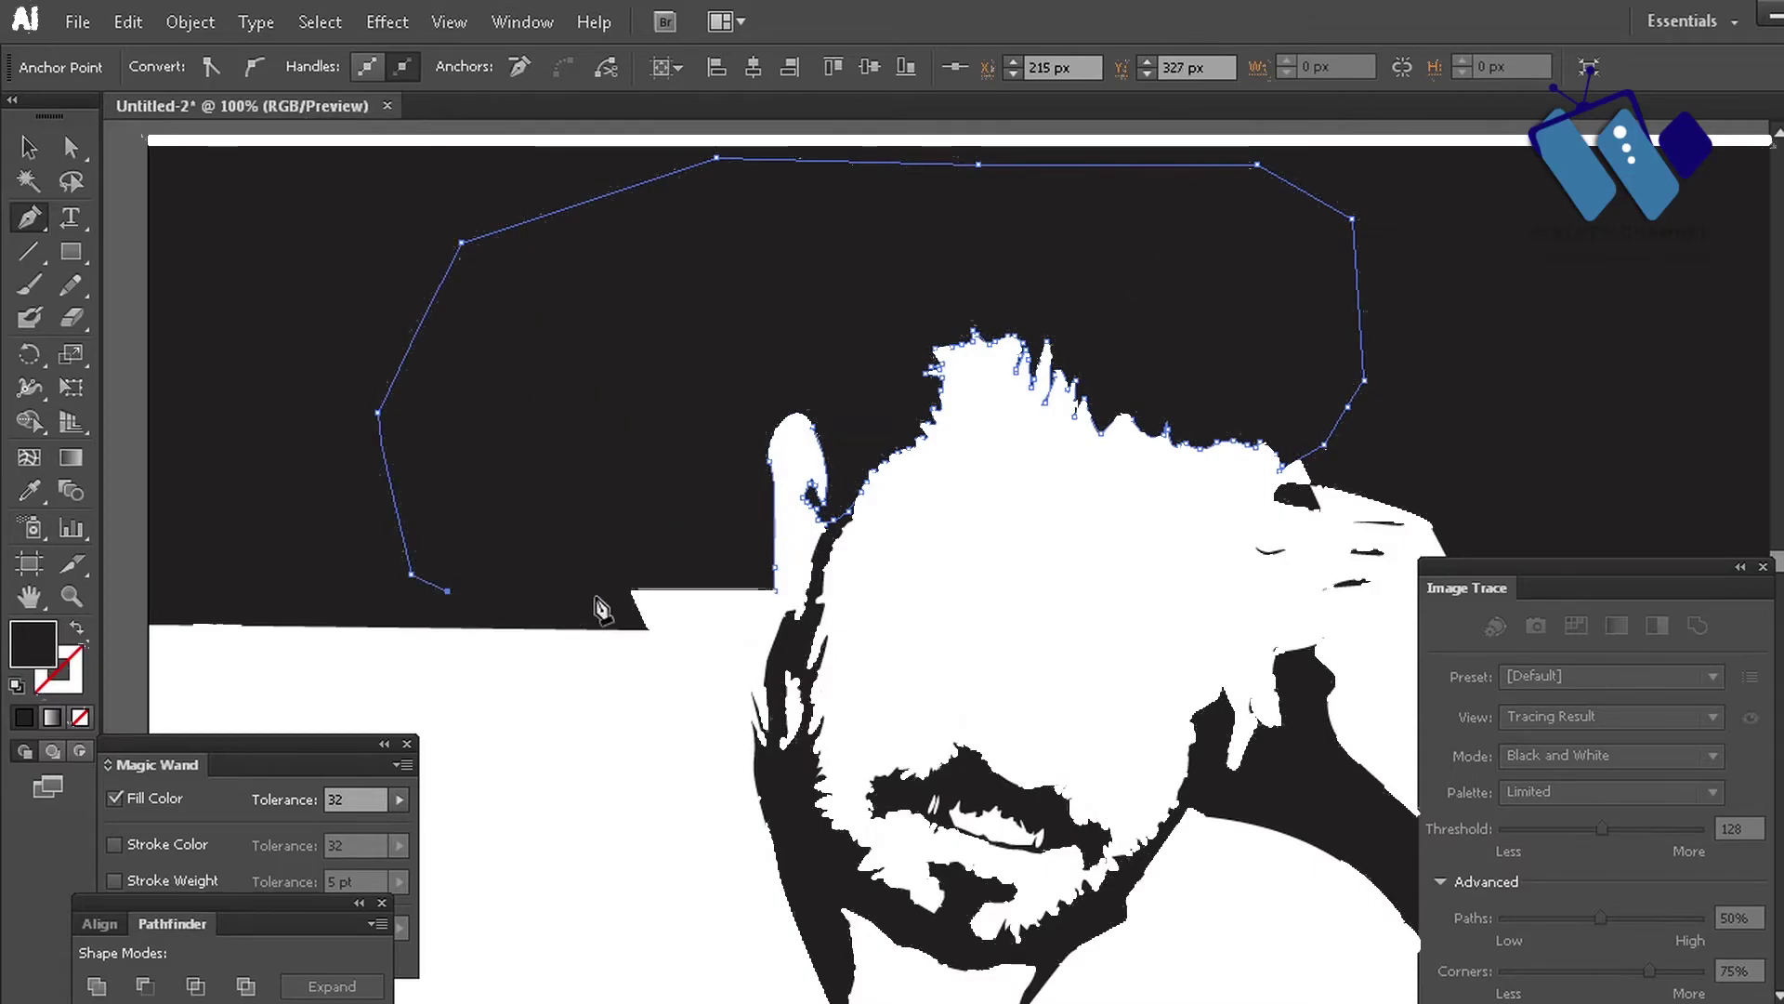
{"action": "left_click", "coordinate": [650, 629]}
{"action": "left_click", "coordinate": [676, 619]}
{"action": "left_click", "coordinate": [770, 614]}
- Draw a small black crescent and a thin curved sliver above it inside the left ear
{"action": "key", "text": "ctrl+plus"}
{"action": "key", "text": "ctrl+plus"}
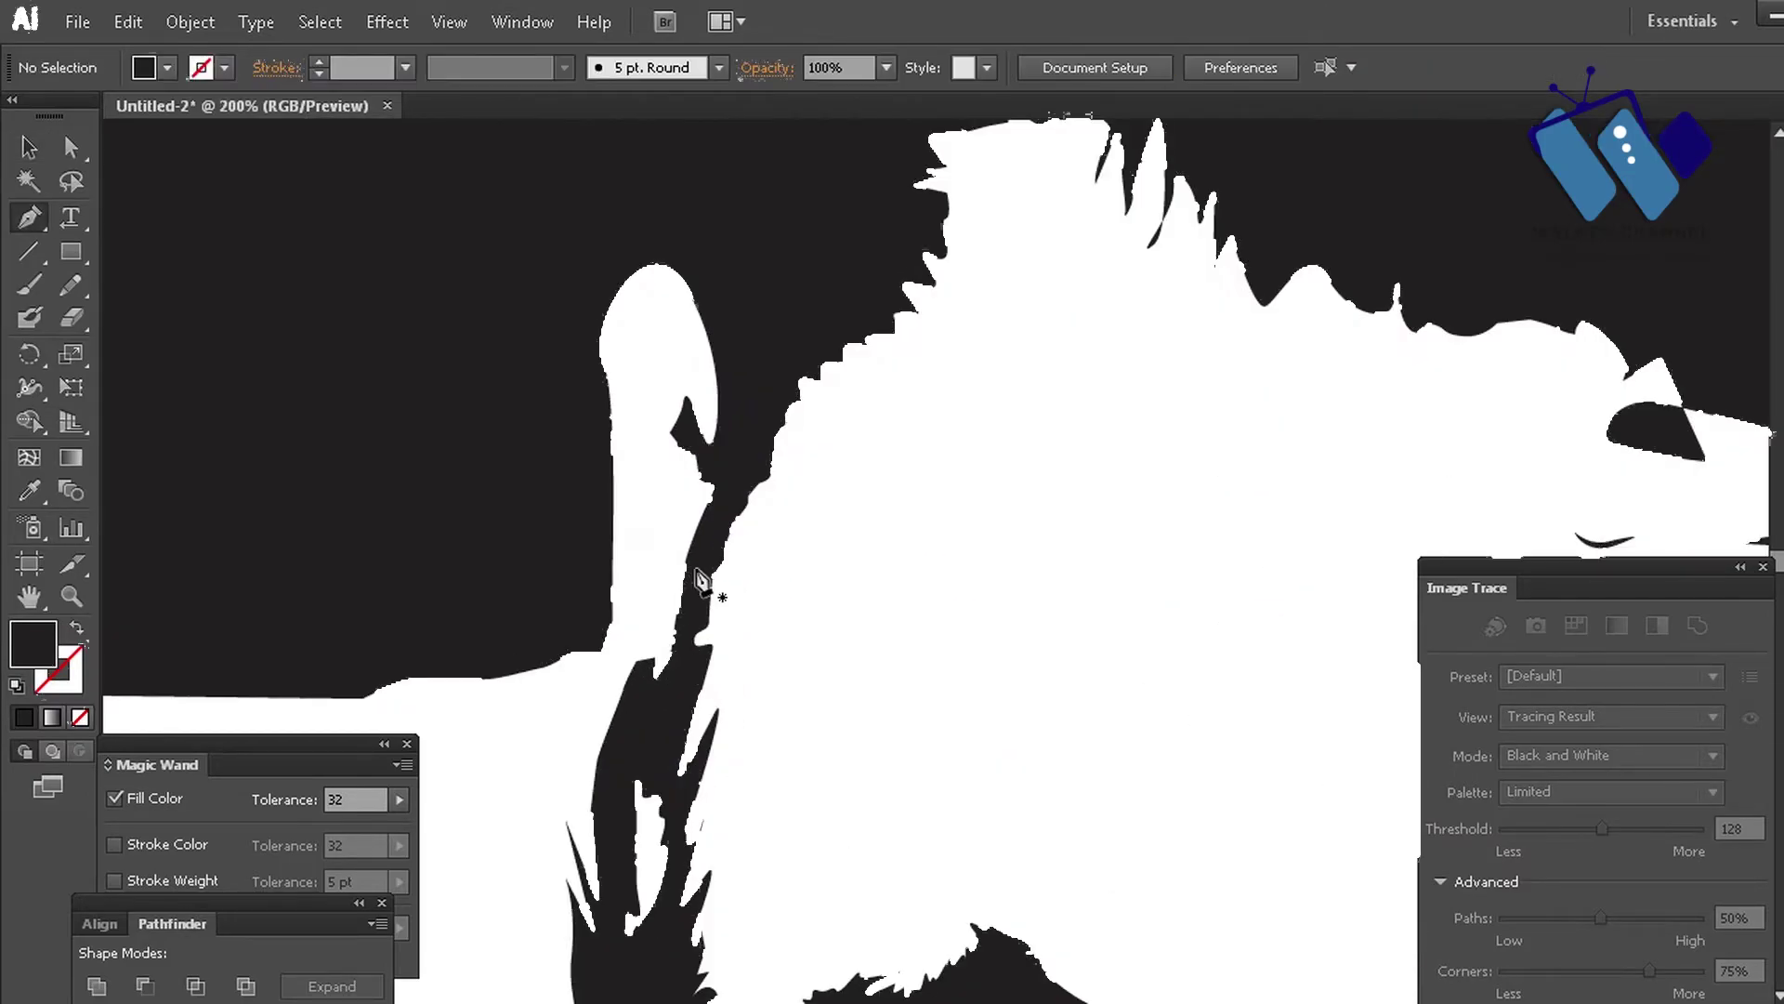
{"action": "left_click_drag", "start_coordinate": [676, 544], "coordinate": [682, 523]}
{"action": "left_click", "coordinate": [656, 509], "text": "ctrl"}
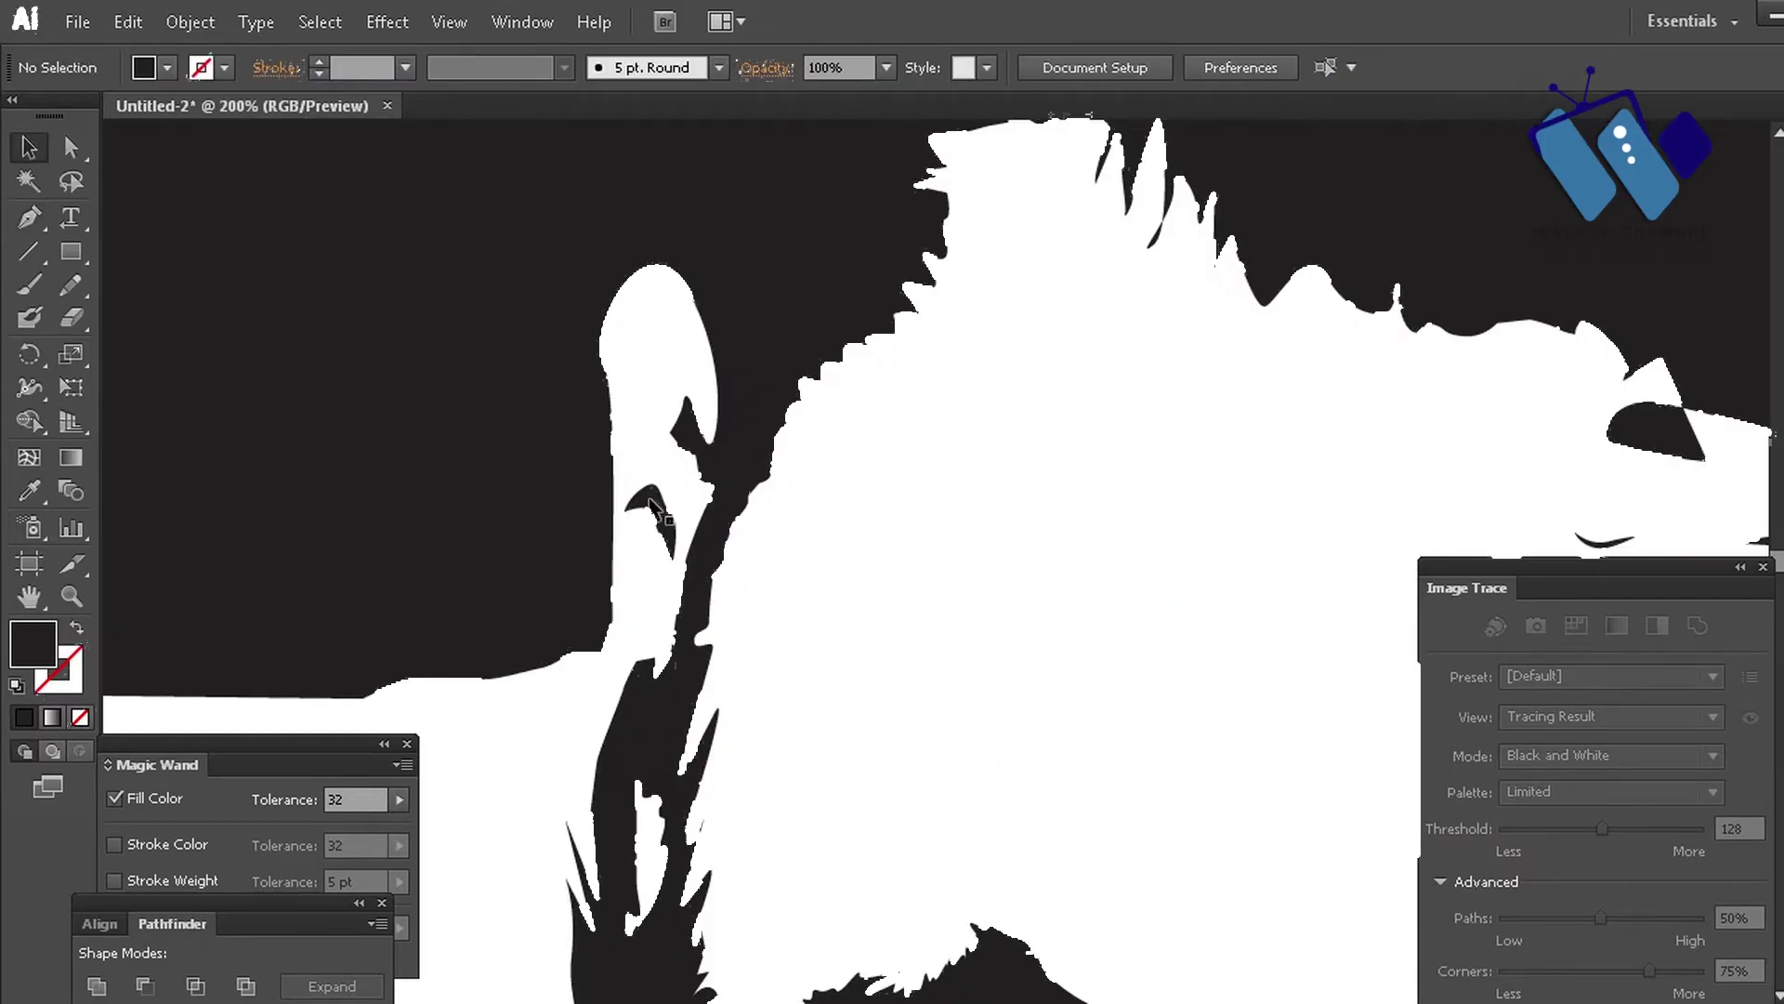
{"action": "left_click_drag", "start_coordinate": [639, 385], "coordinate": [650, 360]}
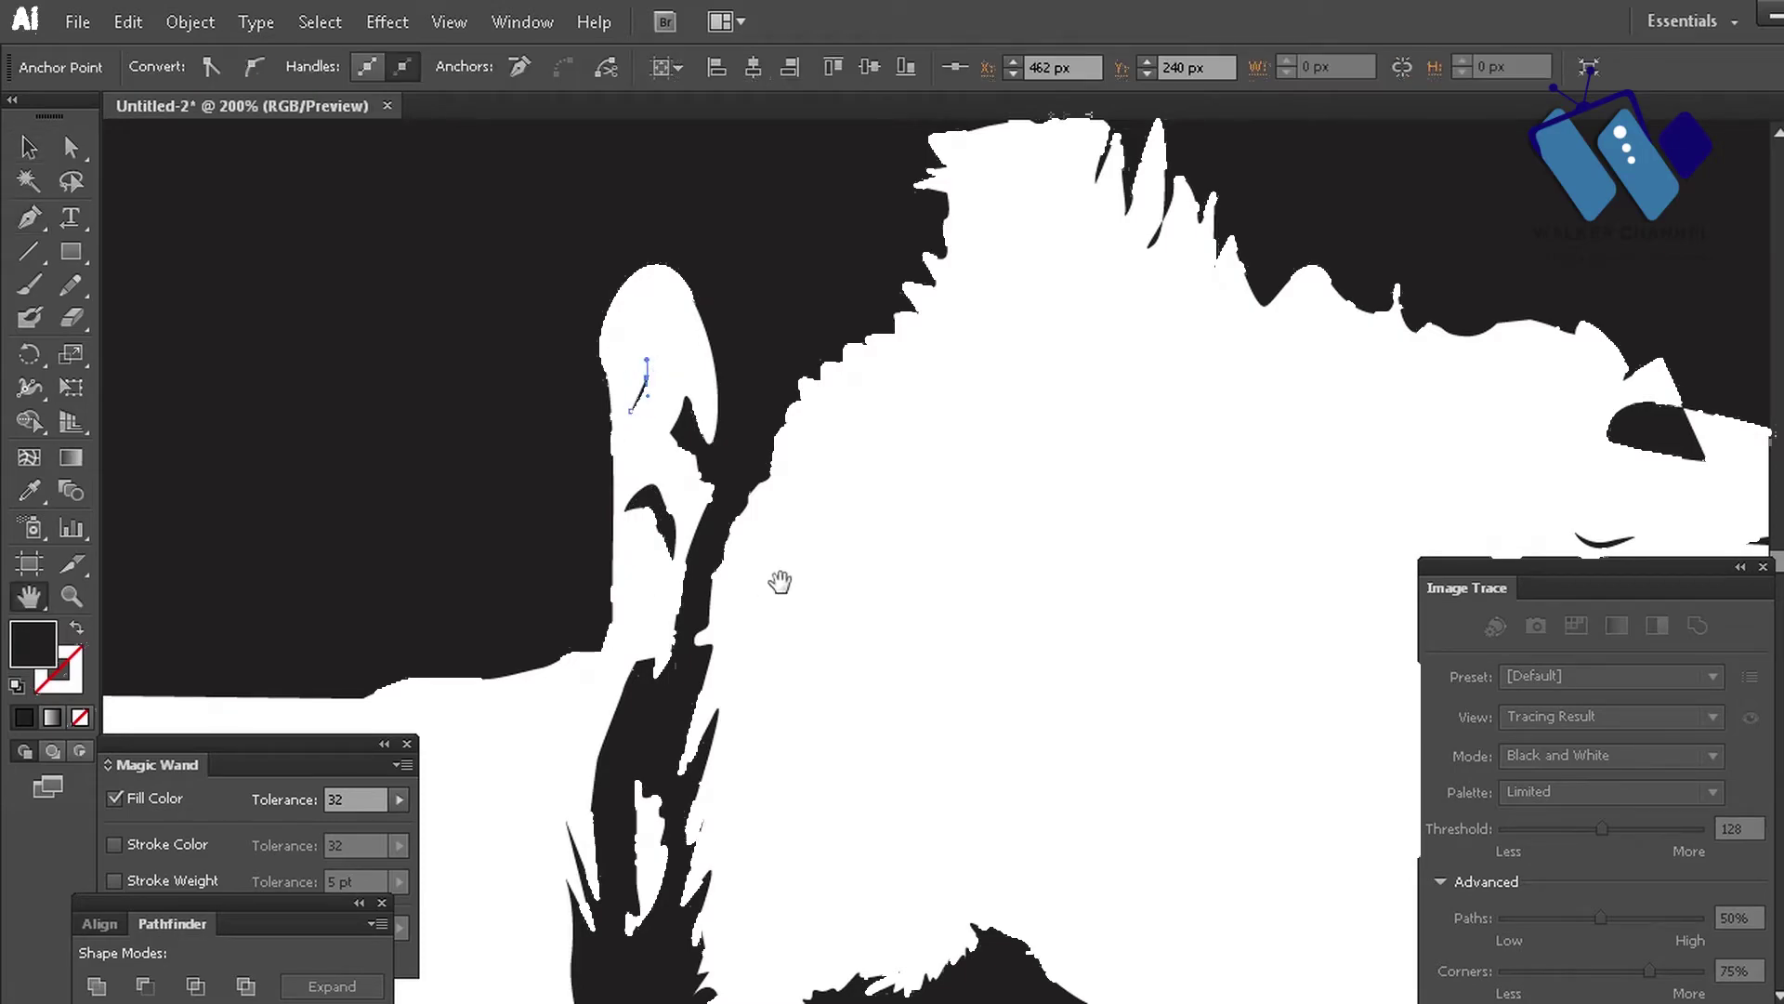
- Draw the black eye shape with a curved upper lid and a narrow slit inside, and deselect it
{"action": "left_click_drag", "start_coordinate": [786, 586], "coordinate": [445, 404]}
{"action": "left_click_drag", "start_coordinate": [581, 424], "coordinate": [565, 426]}
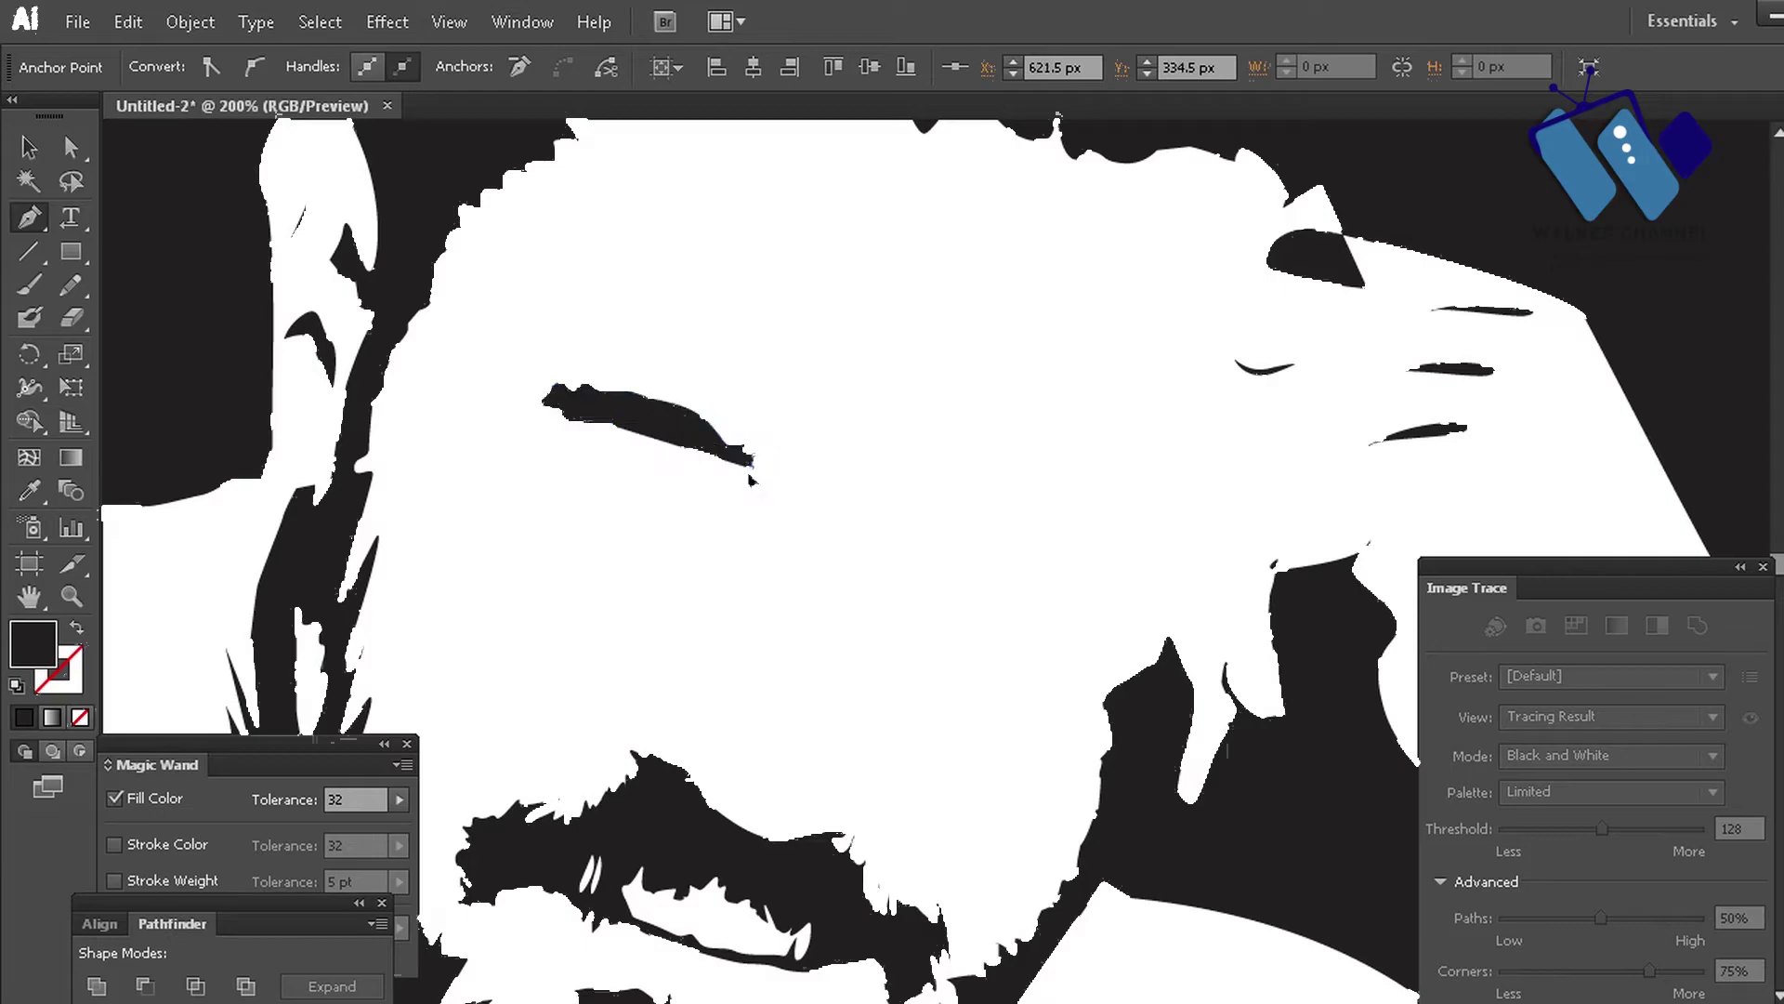
{"action": "left_click_drag", "start_coordinate": [631, 426], "coordinate": [632, 488]}
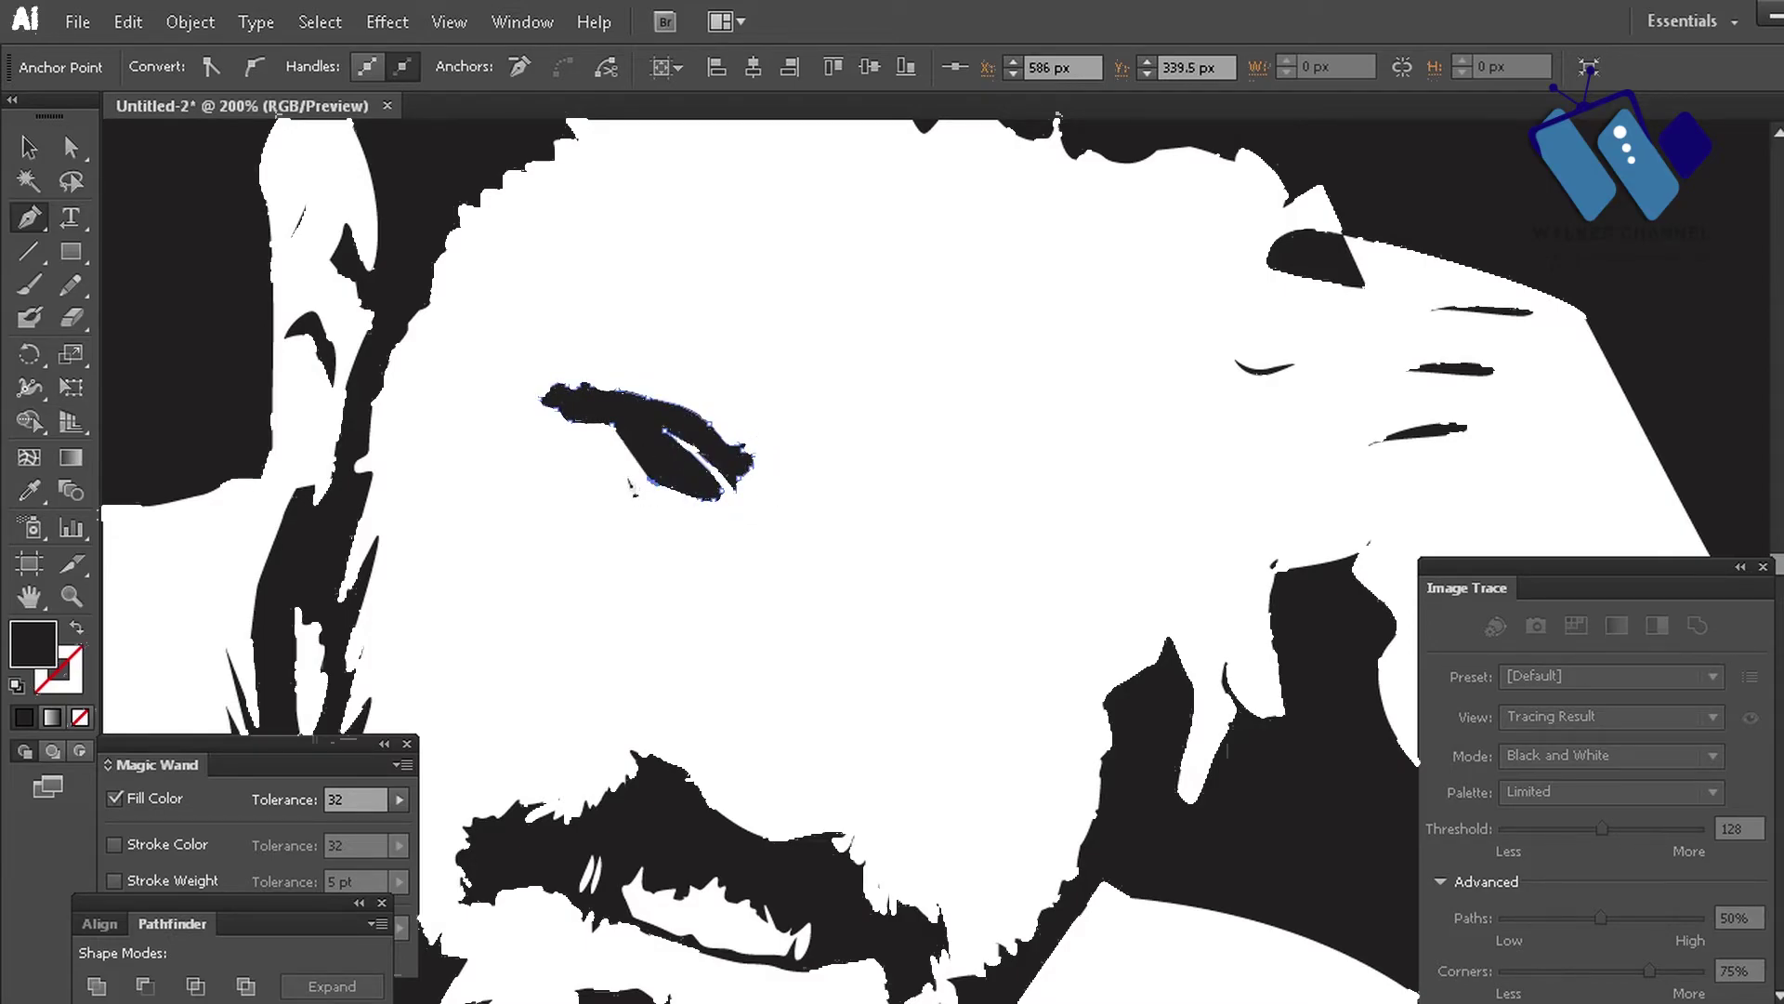
{"action": "left_click", "coordinate": [697, 590], "text": "ctrl"}
- Trace the jagged right and upper edges of a larger black socket shape around the eye
{"action": "left_click_drag", "start_coordinate": [735, 551], "coordinate": [750, 562]}
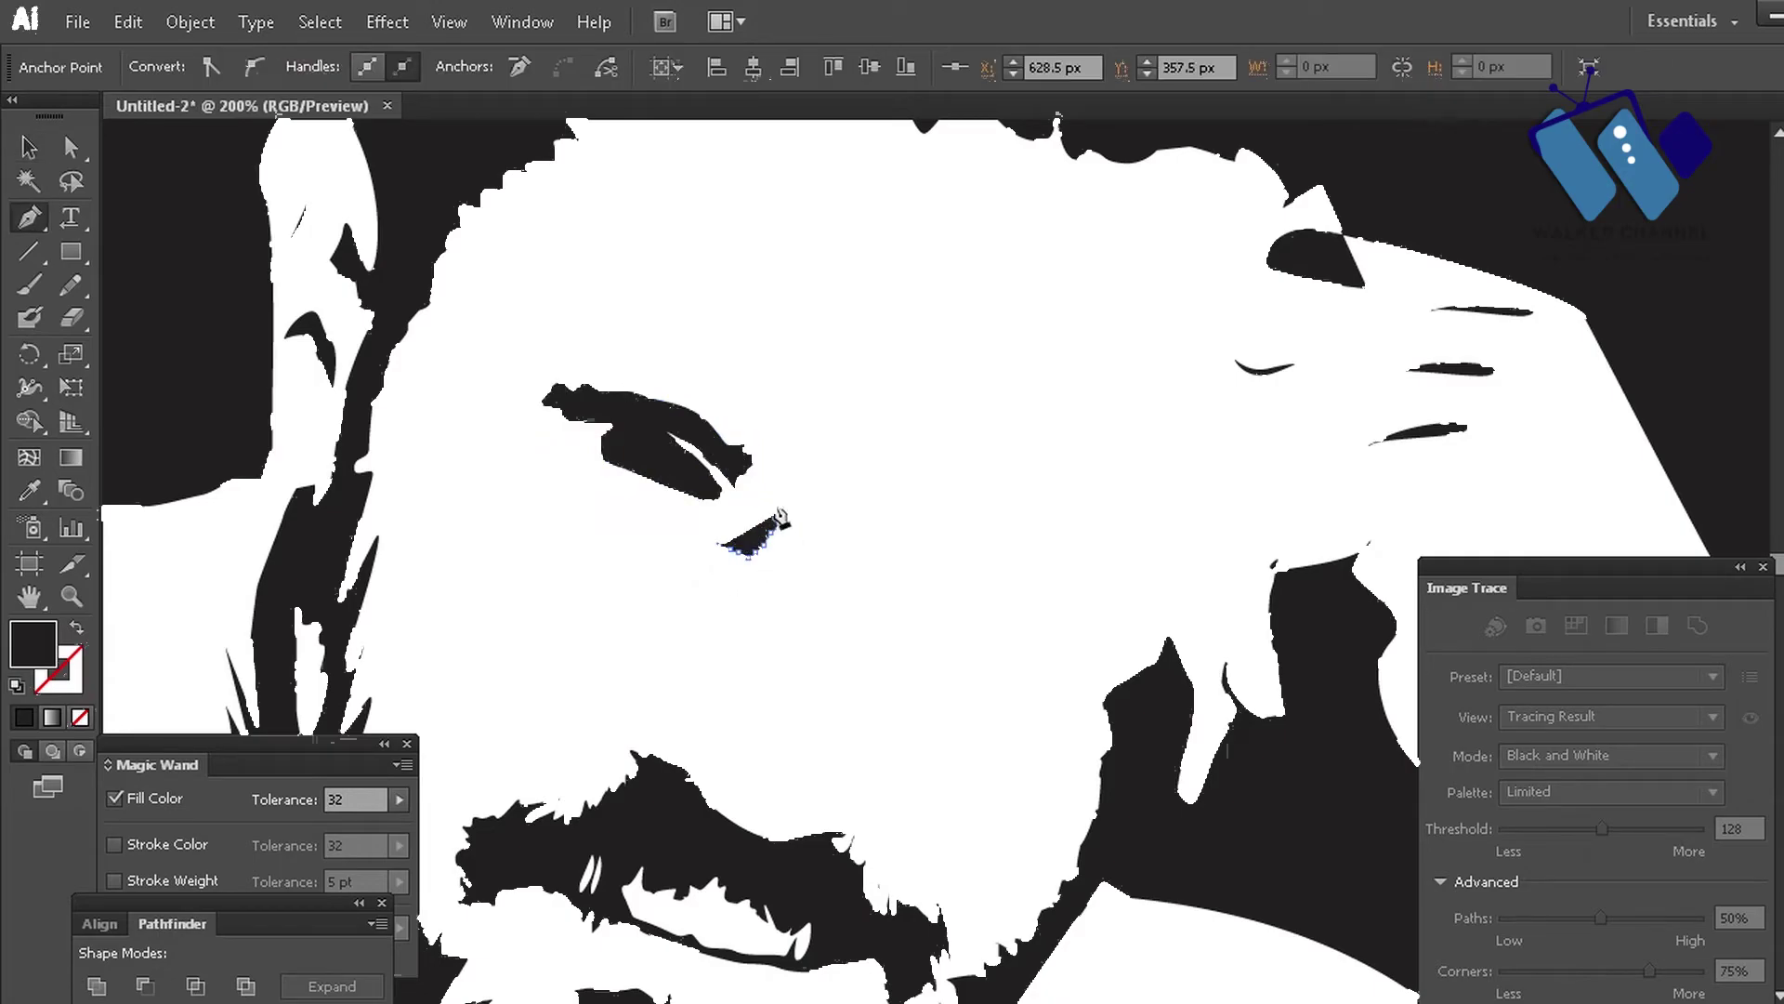
{"action": "left_click", "coordinate": [679, 364]}
{"action": "left_click", "coordinate": [593, 358]}
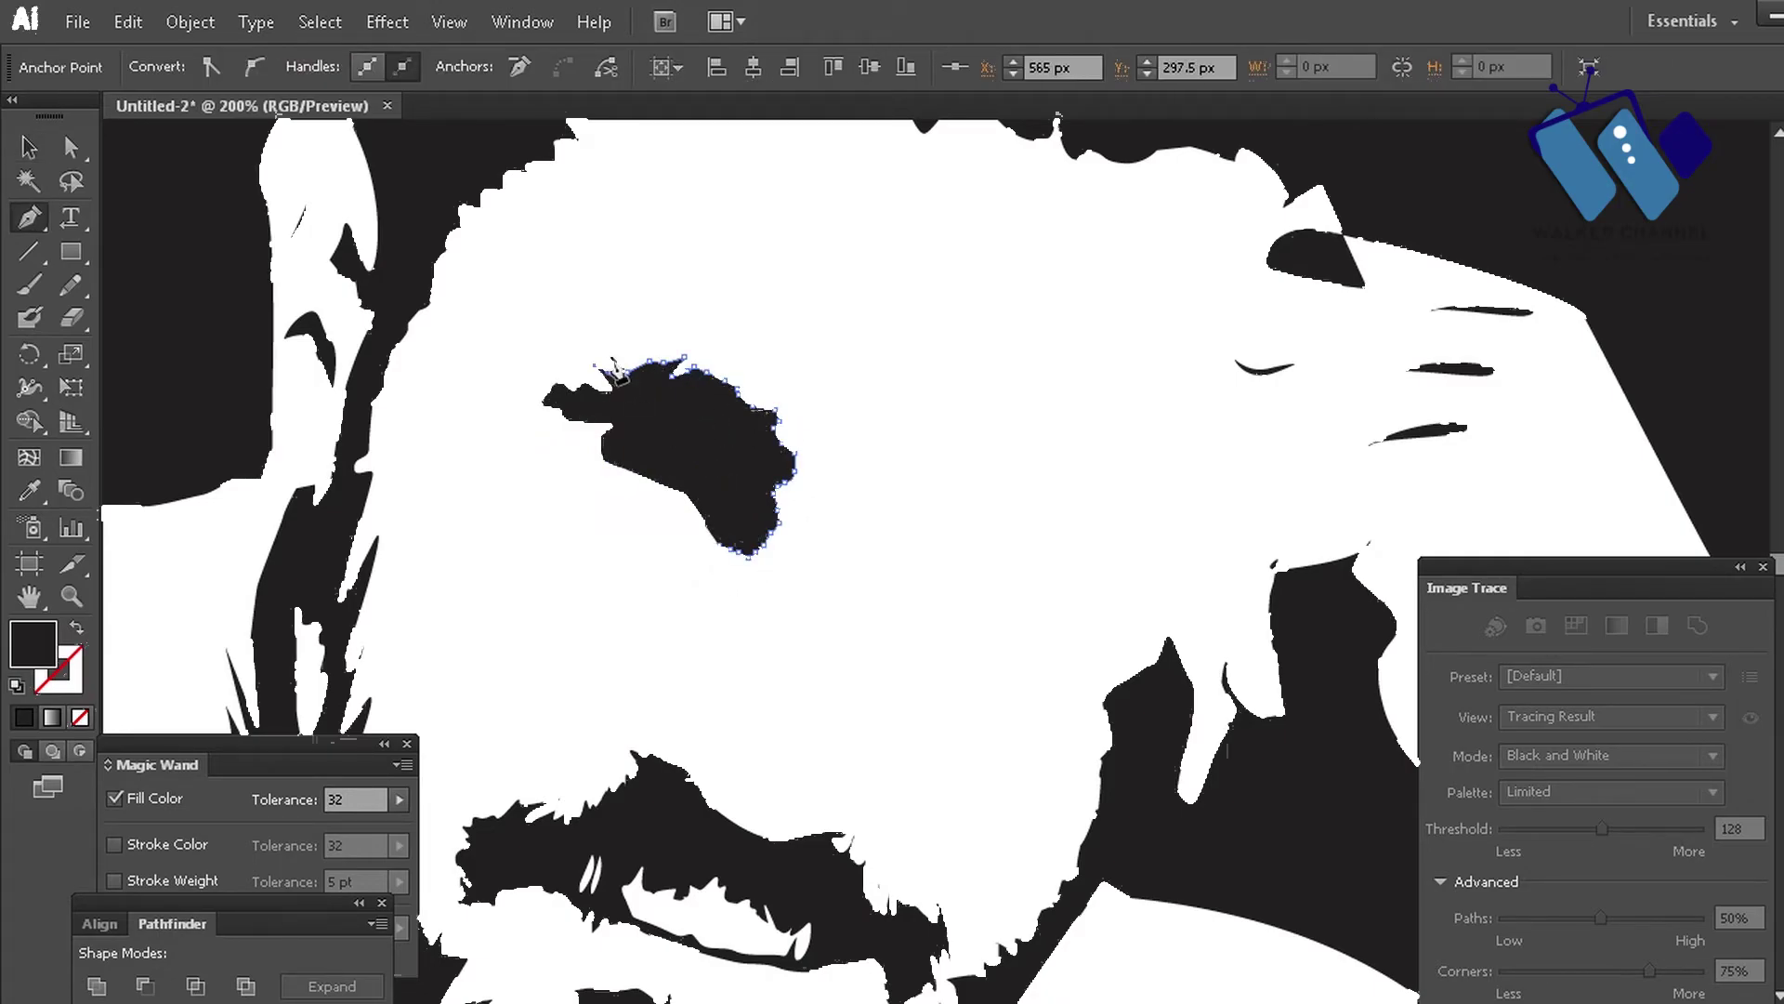
{"action": "left_click", "coordinate": [576, 341]}
{"action": "left_click", "coordinate": [509, 370]}
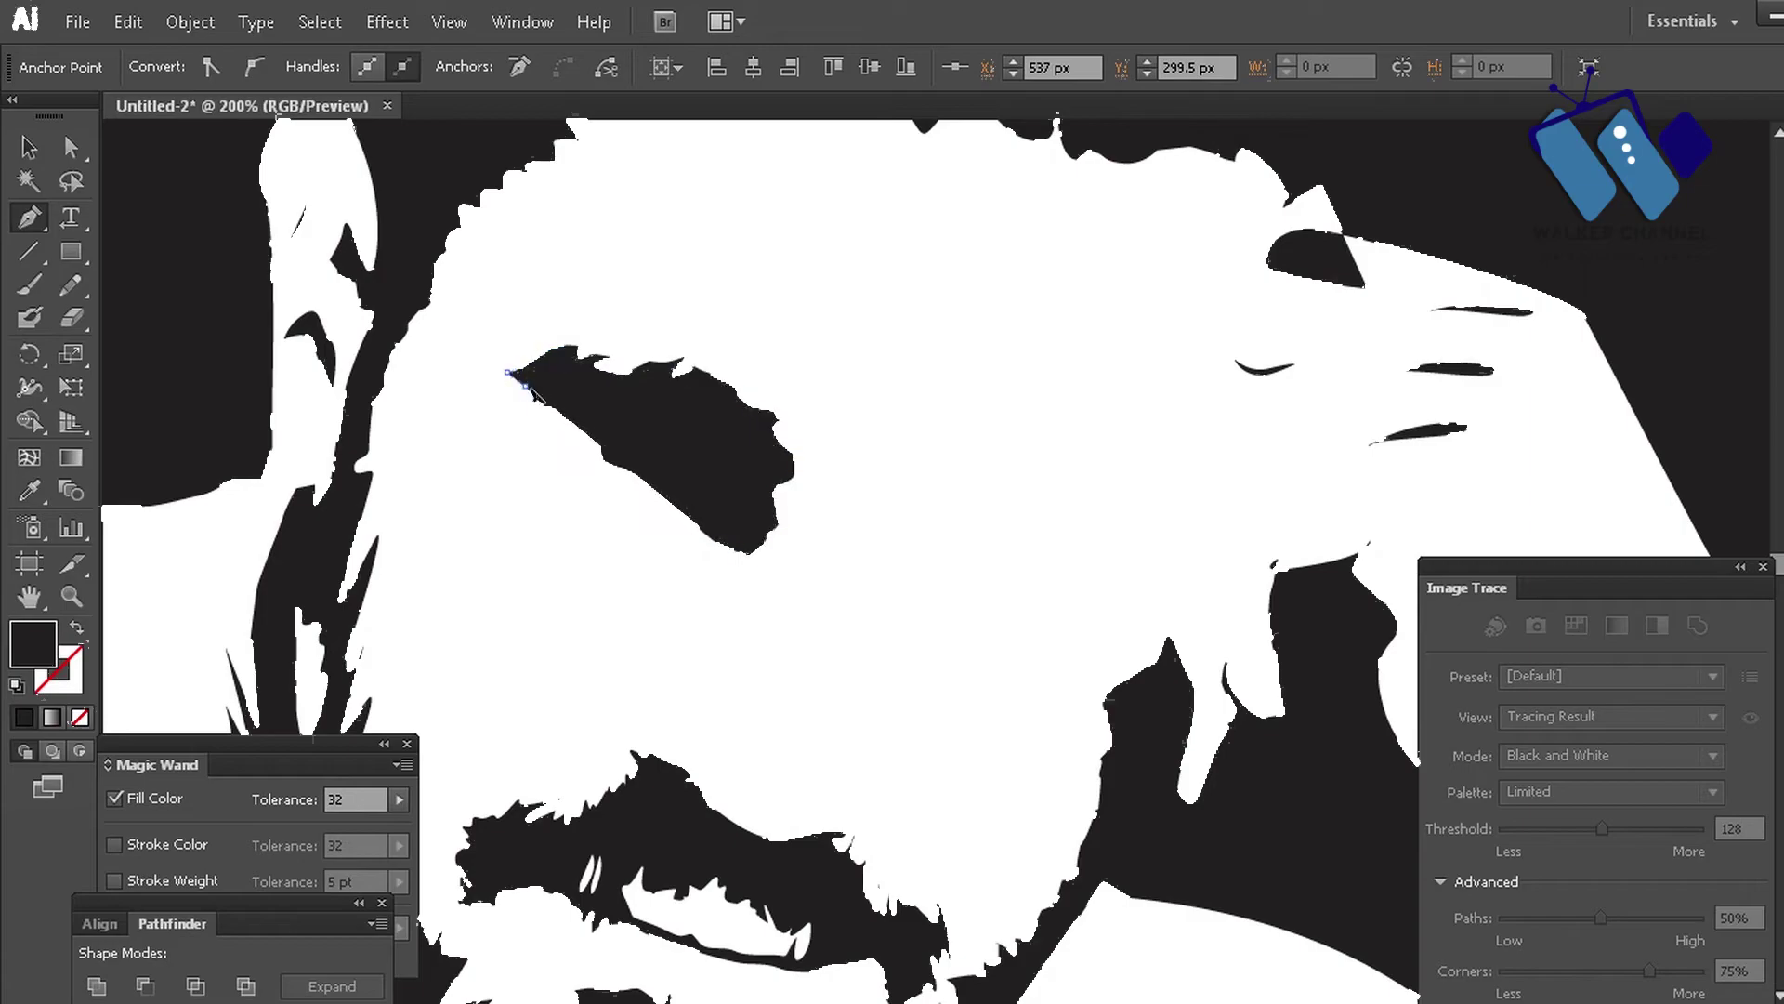
- Trace the jagged left and lower edges of the black eye socket shape
{"action": "left_click", "coordinate": [532, 444]}
{"action": "left_click", "coordinate": [520, 474]}
{"action": "key", "text": "ctrl+z"}
{"action": "key", "text": "ctrl+z"}
{"action": "key", "text": "ctrl+z"}
{"action": "key", "text": "ctrl+z"}
{"action": "key", "text": "ctrl+z"}
{"action": "key", "text": "ctrl+z"}
{"action": "key", "text": "ctrl+z"}
{"action": "key", "text": "ctrl+z"}
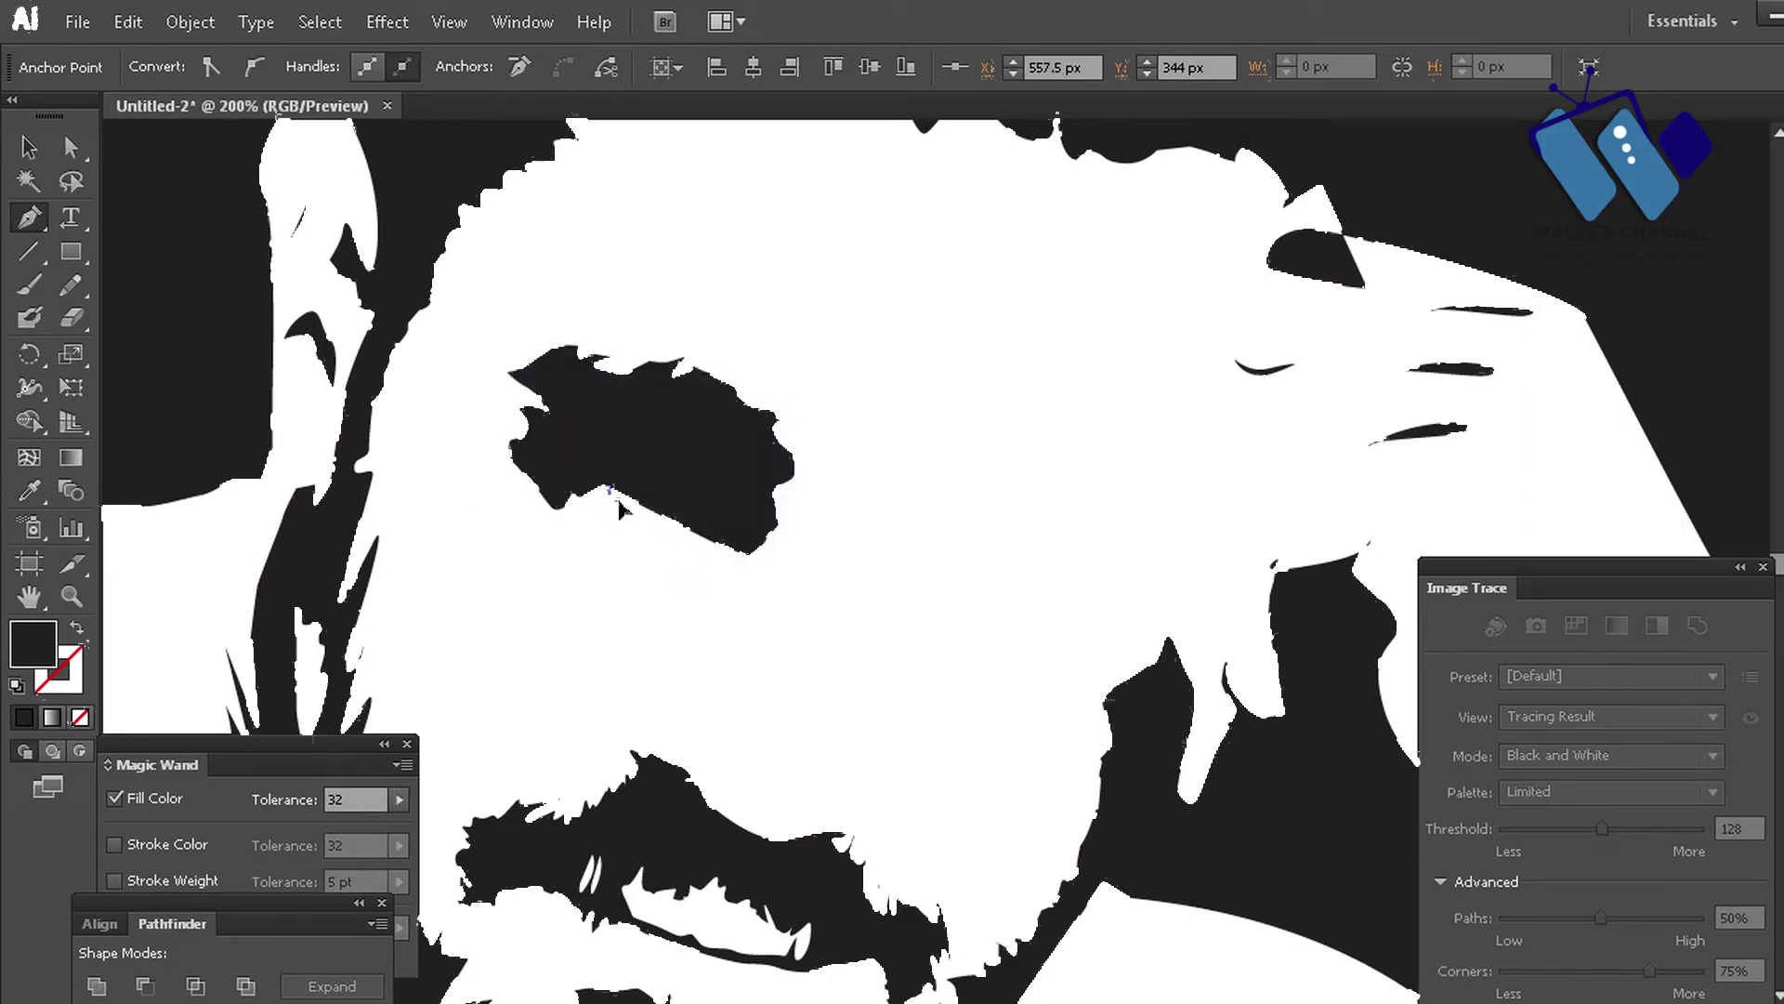
- Close the socket shape and fill the inner eye shape with white in front of it
{"action": "key", "text": "ctrl+z"}
{"action": "key", "text": "ctrl+z"}
{"action": "key", "text": "ctrl+z"}
{"action": "key", "text": "ctrl+z"}
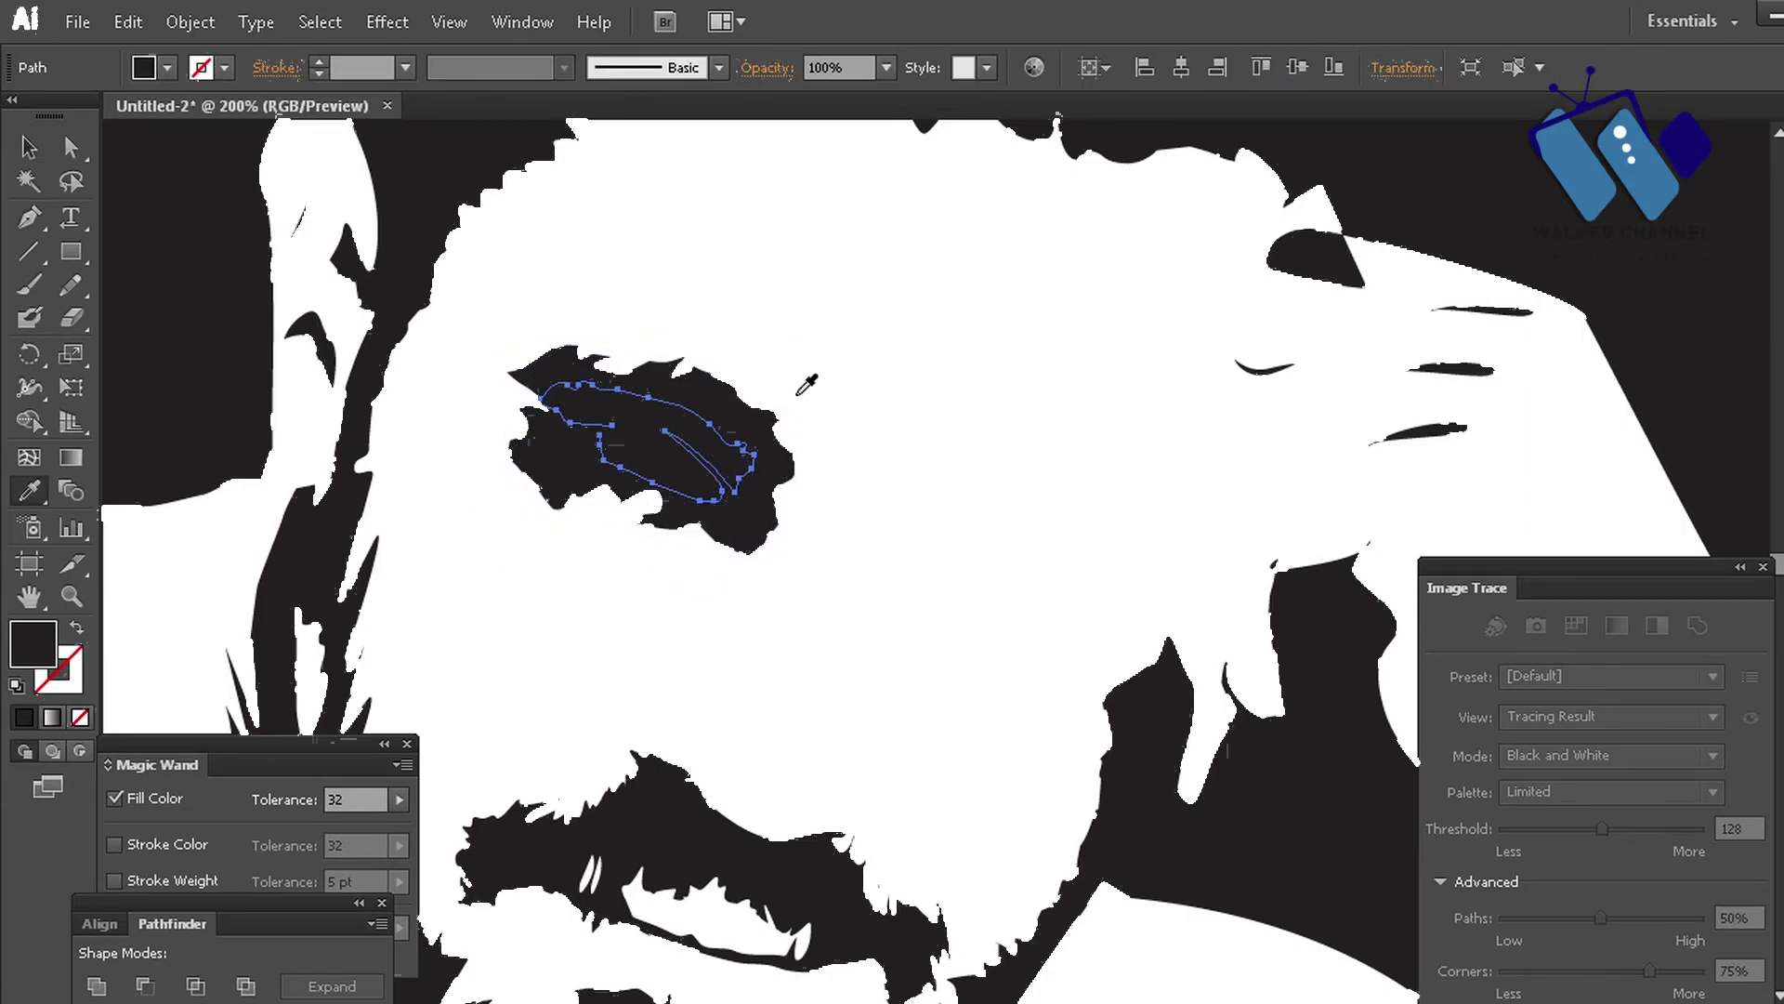
- Start the dark socket of the eye beside the hand by tracing its lower edge, and fill the path with the hand shadow's black
{"action": "left_click_drag", "start_coordinate": [769, 625], "coordinate": [699, 585]}
{"action": "left_click", "coordinate": [1021, 635]}
{"action": "left_click", "coordinate": [948, 627]}
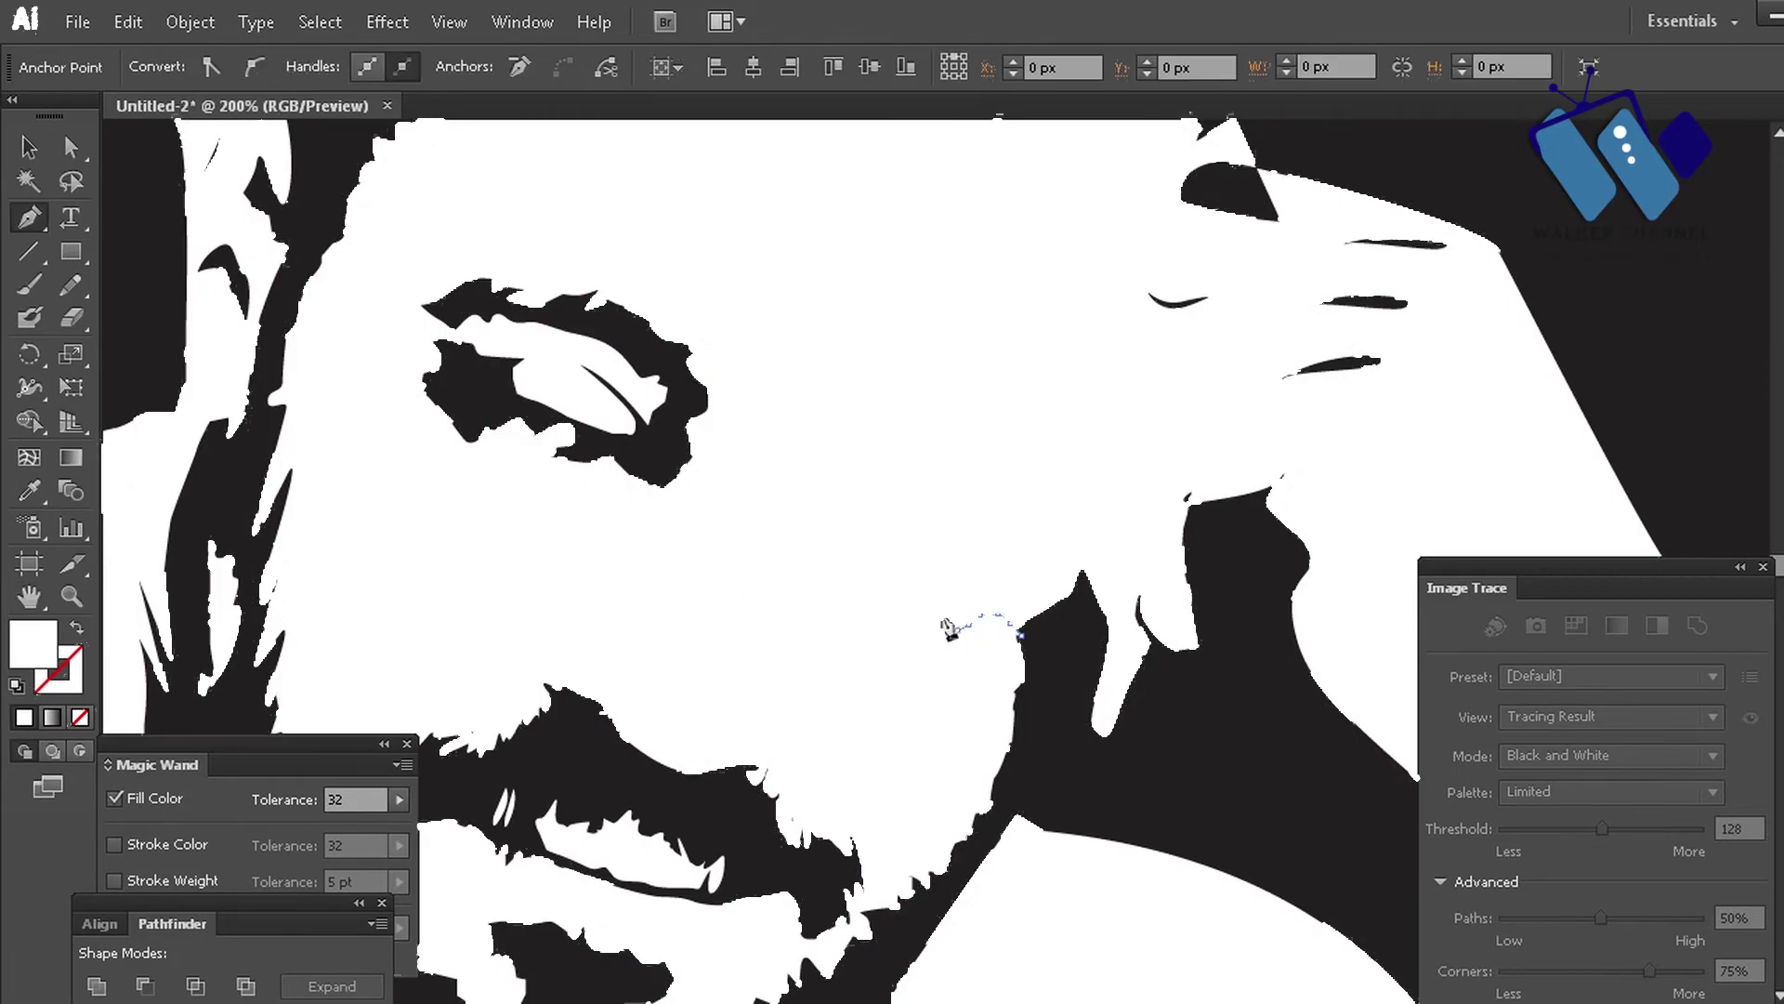
{"action": "left_click", "coordinate": [818, 558]}
{"action": "key", "text": "i"}
{"action": "left_click", "coordinate": [1083, 647]}
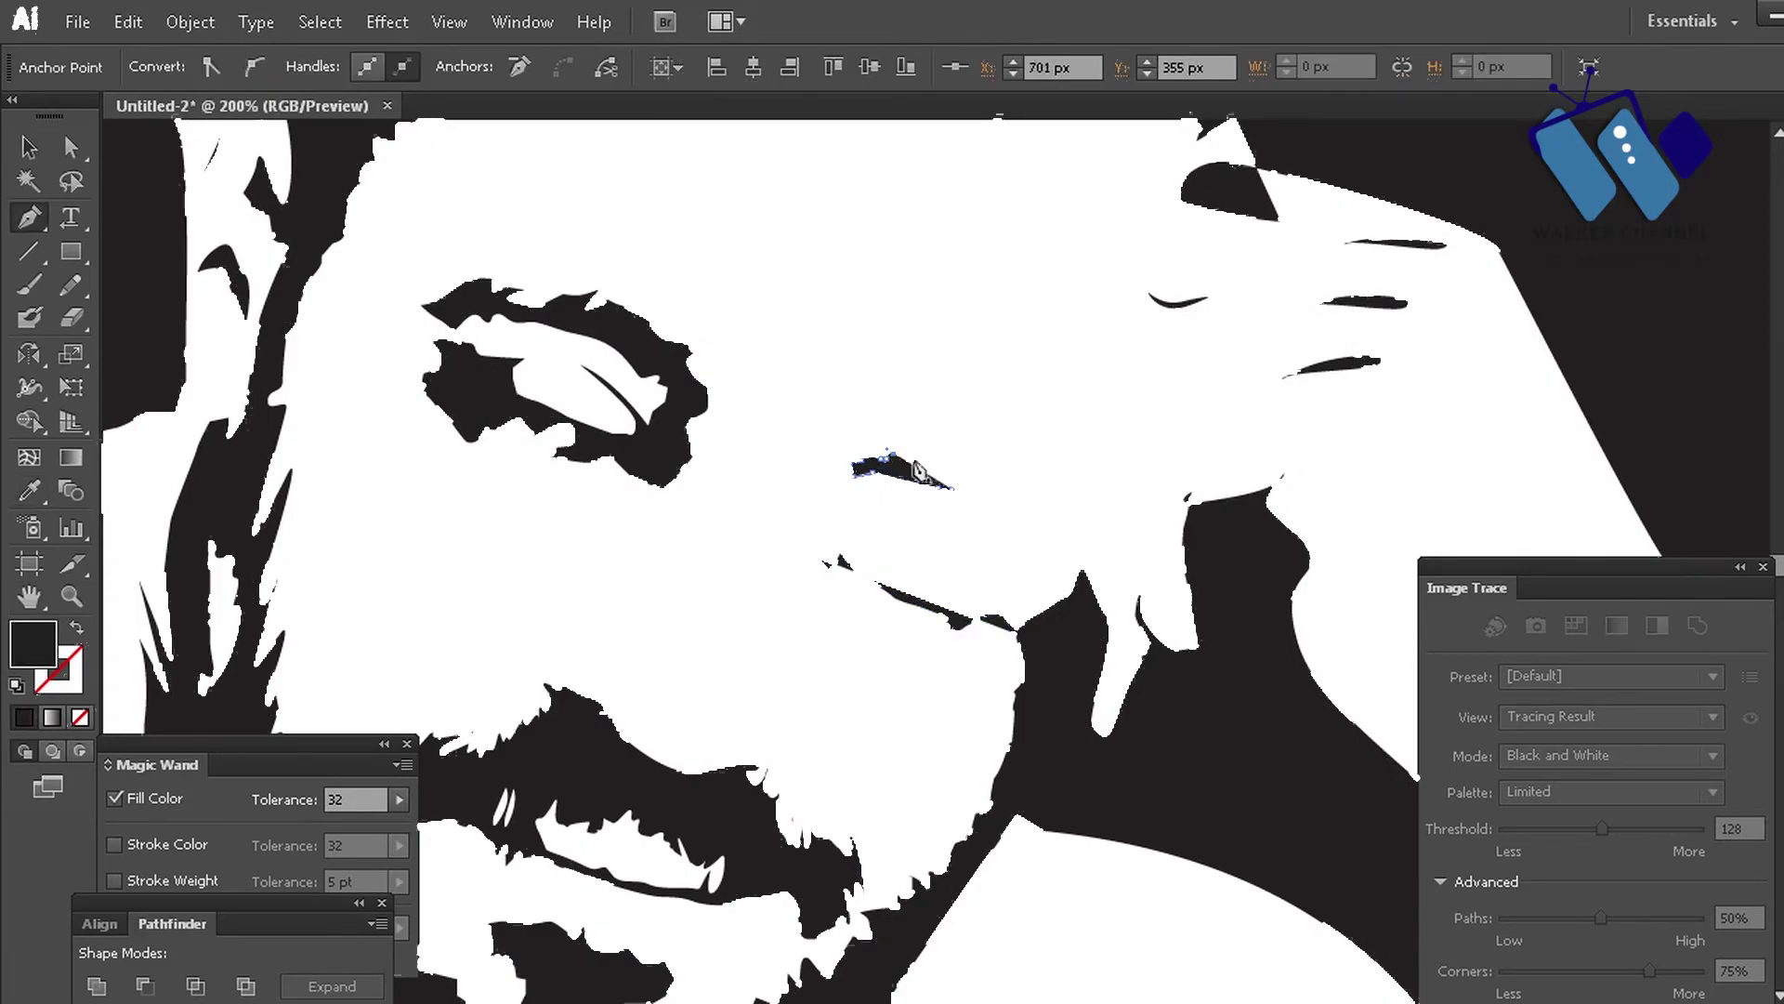
- Draw a thin eyelid shape and a small rounded eye shape inside the socket area beside the hand
{"action": "key", "text": "p"}
{"action": "left_click", "coordinate": [910, 500]}
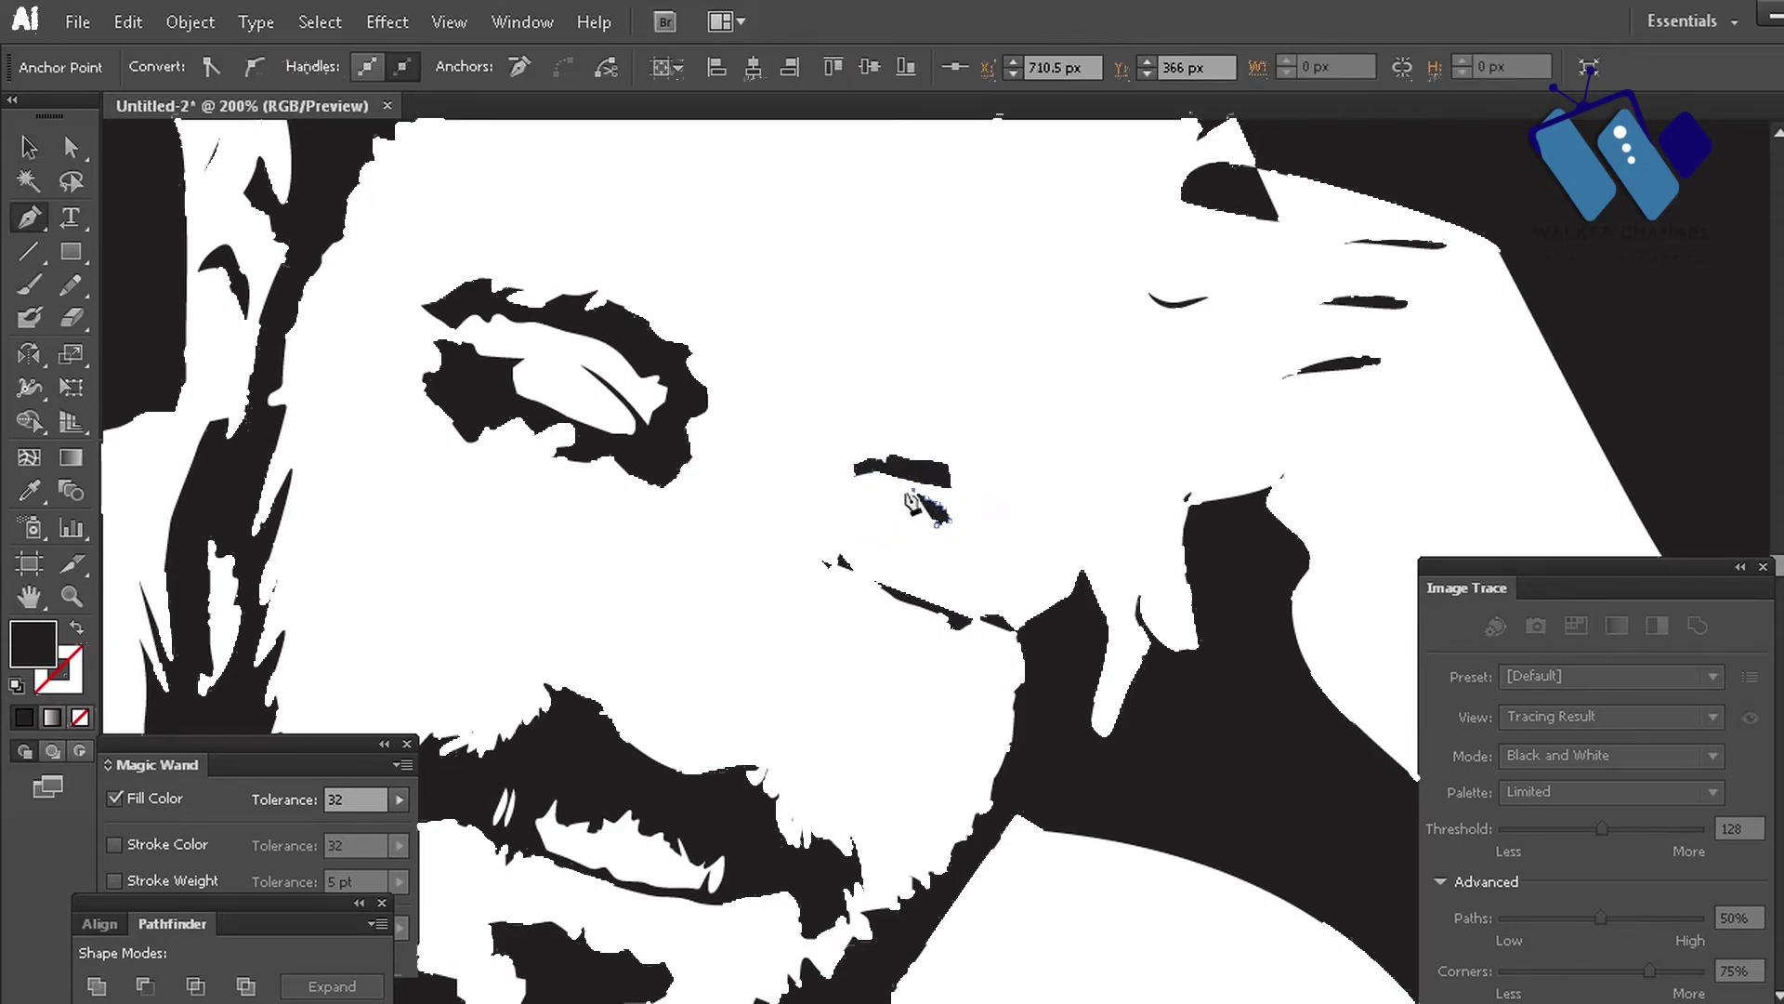
{"action": "key", "text": "ctrl+z"}
{"action": "left_click", "coordinate": [878, 561]}
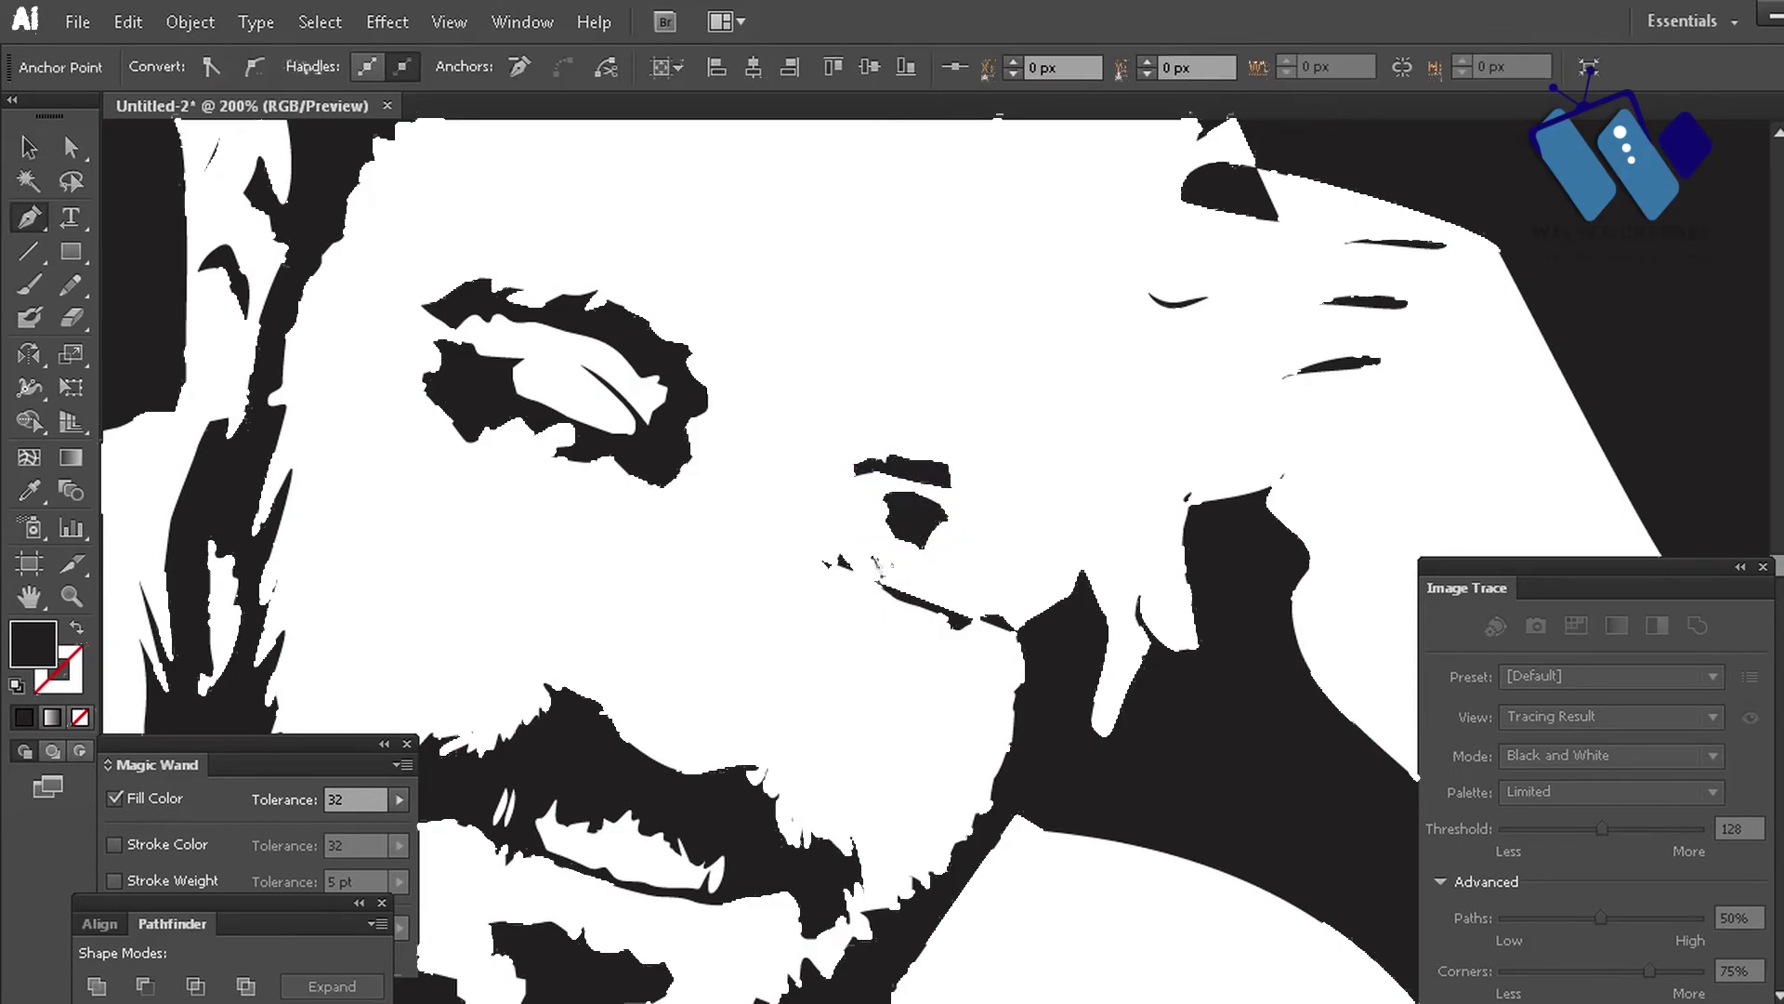
{"action": "left_click", "coordinate": [890, 560]}
{"action": "left_click", "coordinate": [879, 556]}
{"action": "left_click", "coordinate": [845, 645], "text": "ctrl"}
- Continue the socket outline around the eye, up along the temple and down the hand's edge into the black hand shadow
{"action": "left_click", "coordinate": [832, 563]}
{"action": "left_click", "coordinate": [818, 435]}
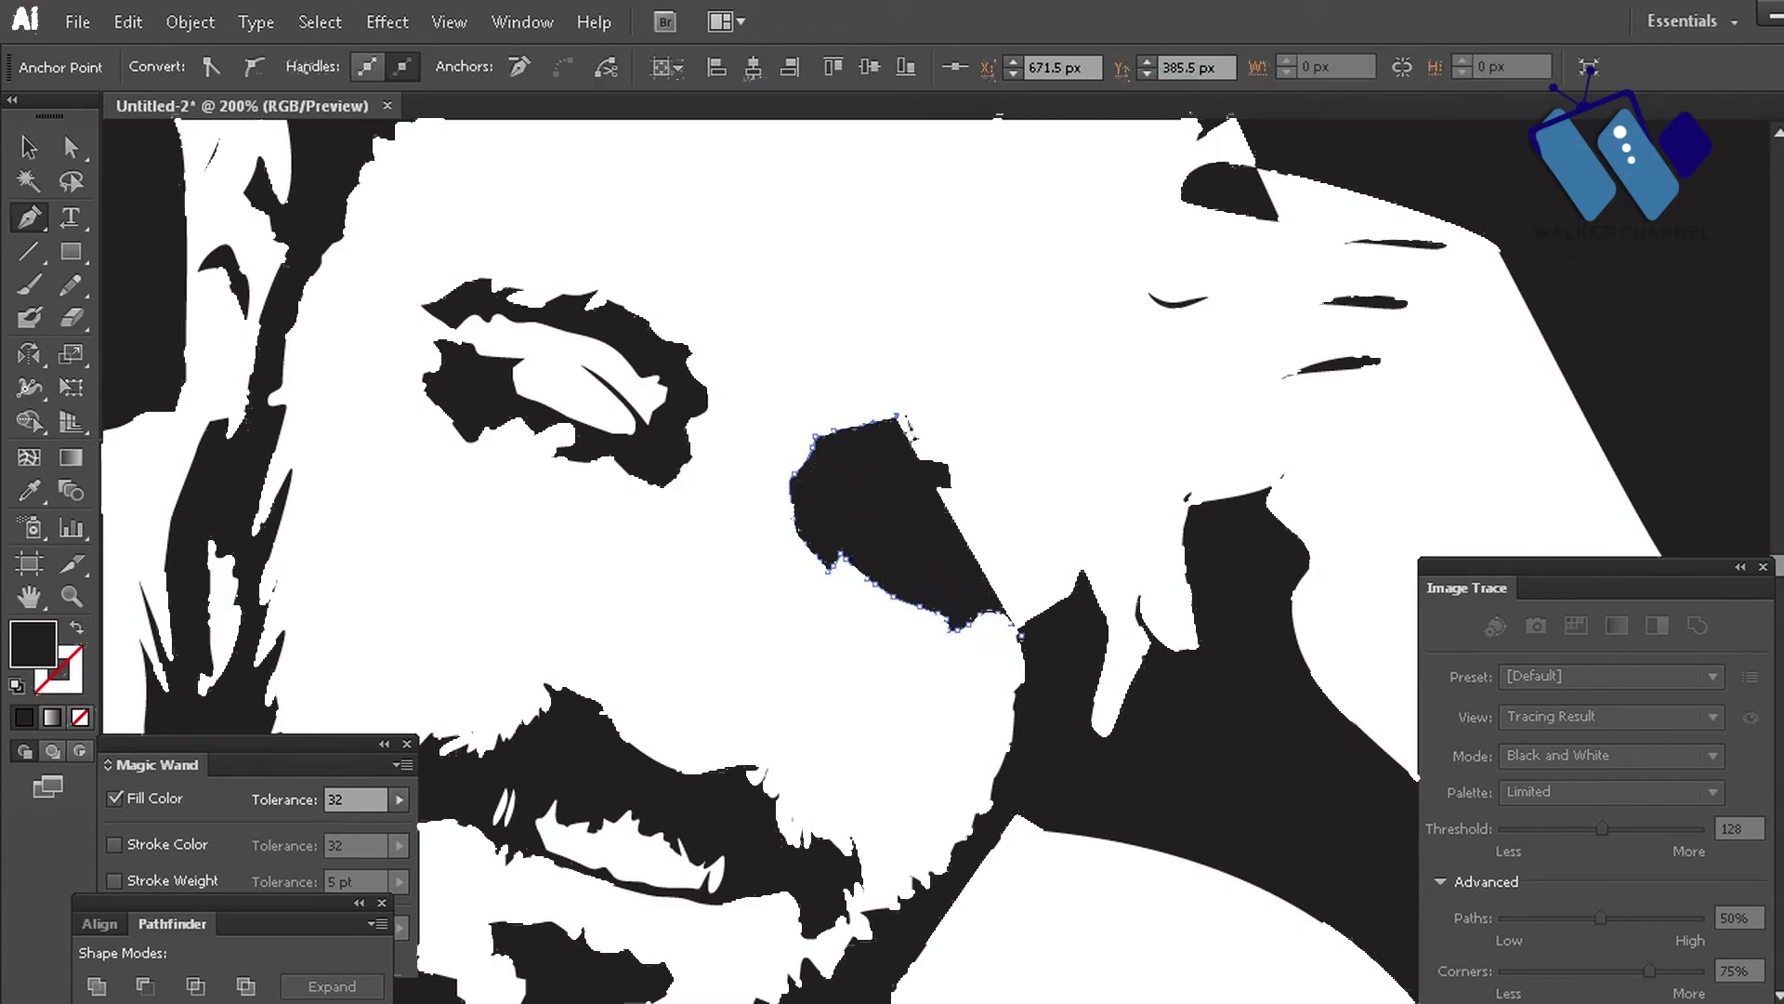
{"action": "left_click", "coordinate": [995, 415]}
{"action": "left_click", "coordinate": [1076, 245]}
{"action": "left_click", "coordinate": [1124, 203]}
{"action": "left_click", "coordinate": [1075, 413]}
{"action": "left_click", "coordinate": [1083, 510]}
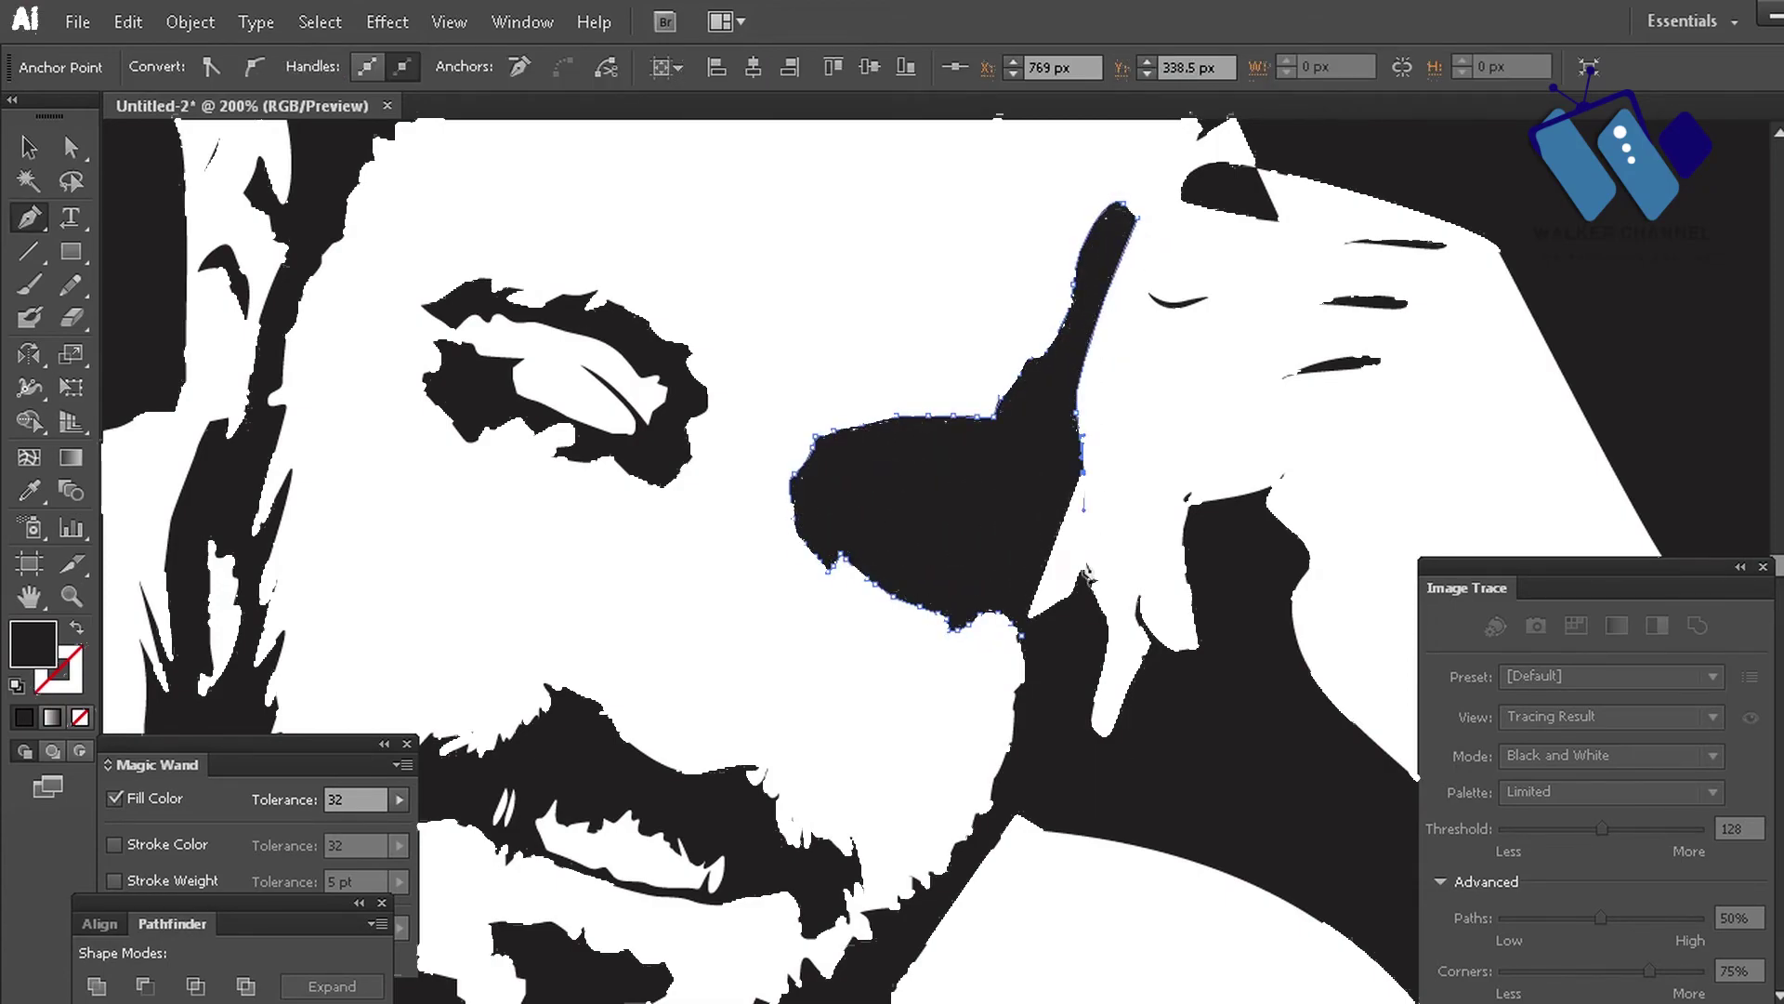
{"action": "left_click_drag", "start_coordinate": [1098, 570], "coordinate": [1080, 686]}
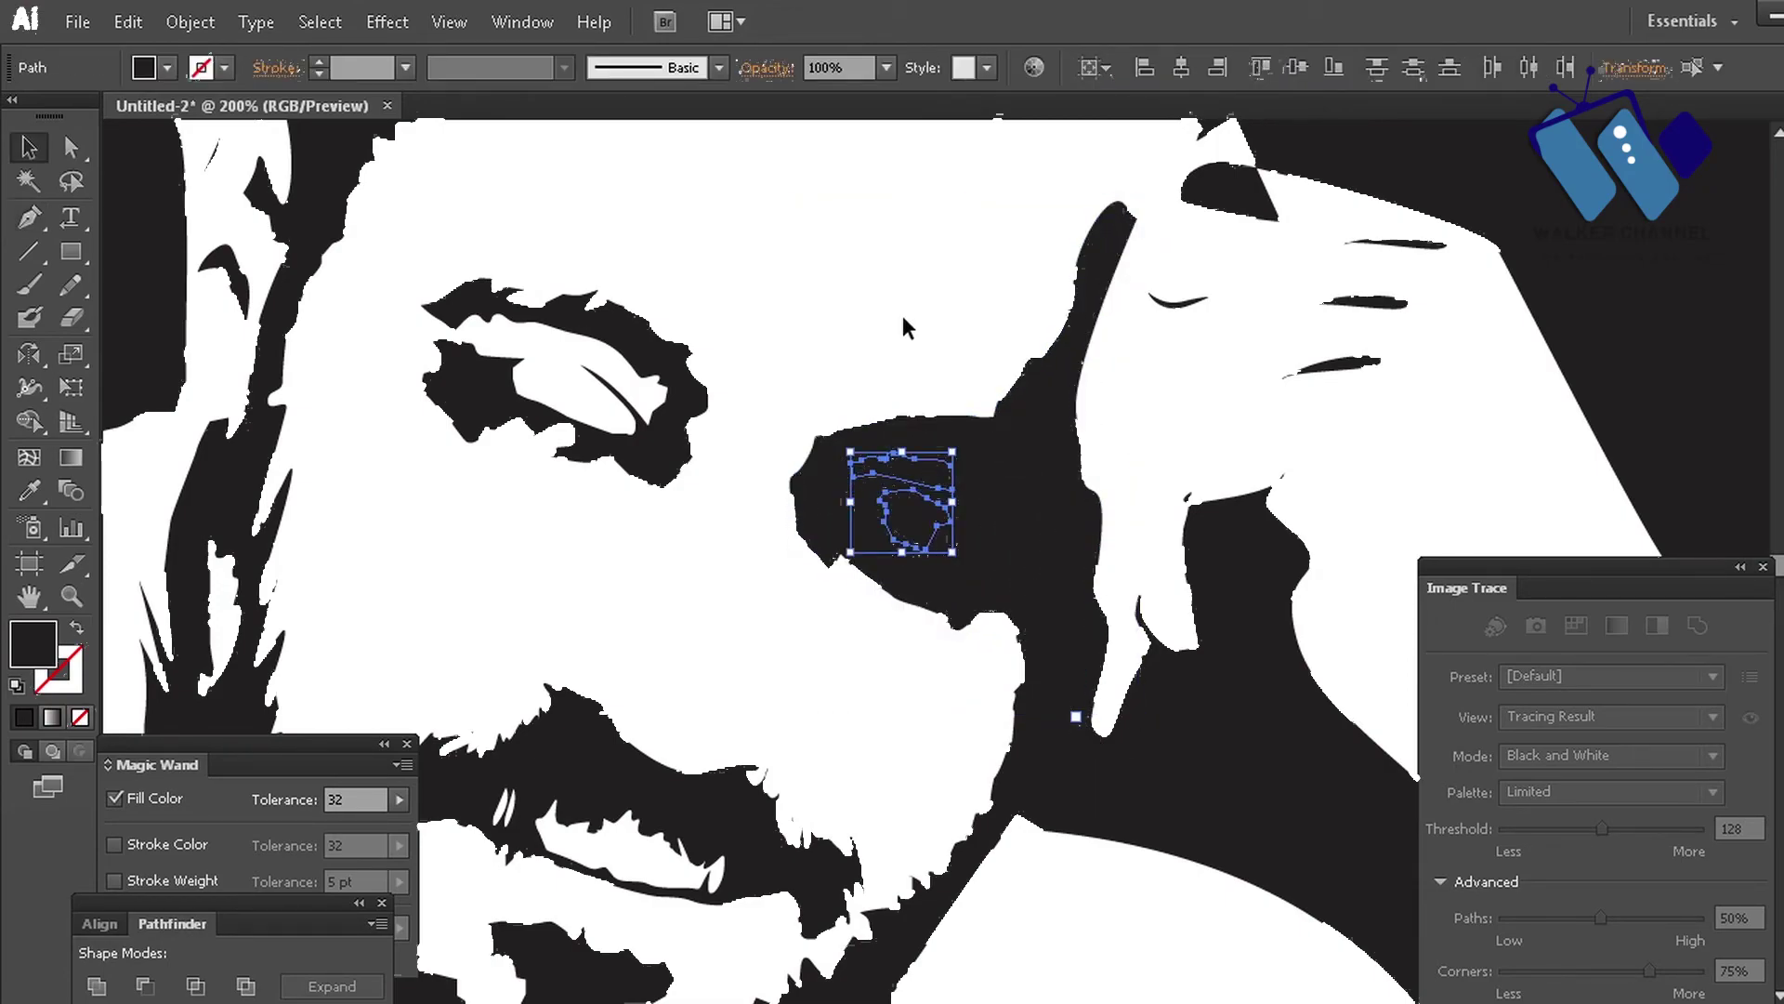
- Fill the eyelid and eye shapes inside the second socket with the face's white, and deselect them
{"action": "key", "text": "i"}
{"action": "left_click", "coordinate": [810, 751]}
{"action": "key", "text": "ctrl+shift+a"}
- Draw a short curved nose line above the moustache with a black stroke and give it a tapered width profile
{"action": "key", "text": "p"}
{"action": "key", "text": "d"}
{"action": "left_click", "coordinate": [680, 599]}
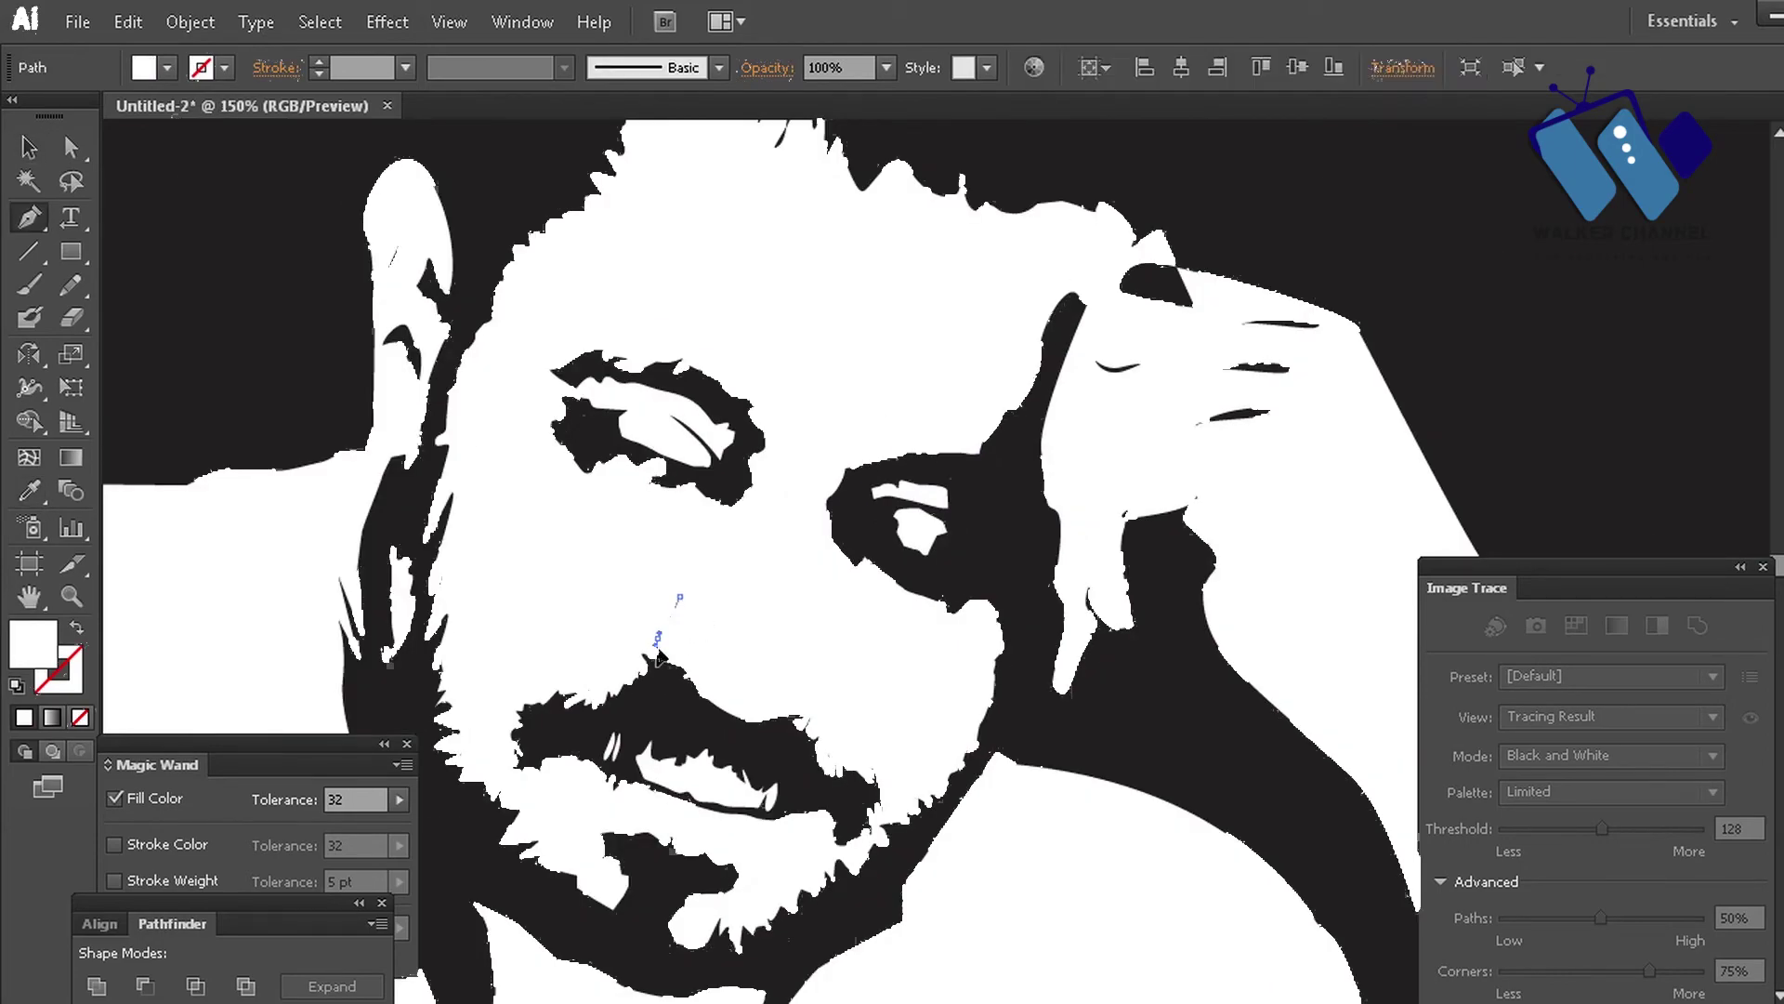
{"action": "left_click", "coordinate": [659, 640]}
{"action": "key", "text": "ctrl+shift+a"}
{"action": "left_click", "coordinate": [565, 66]}
{"action": "left_click", "coordinate": [490, 151]}
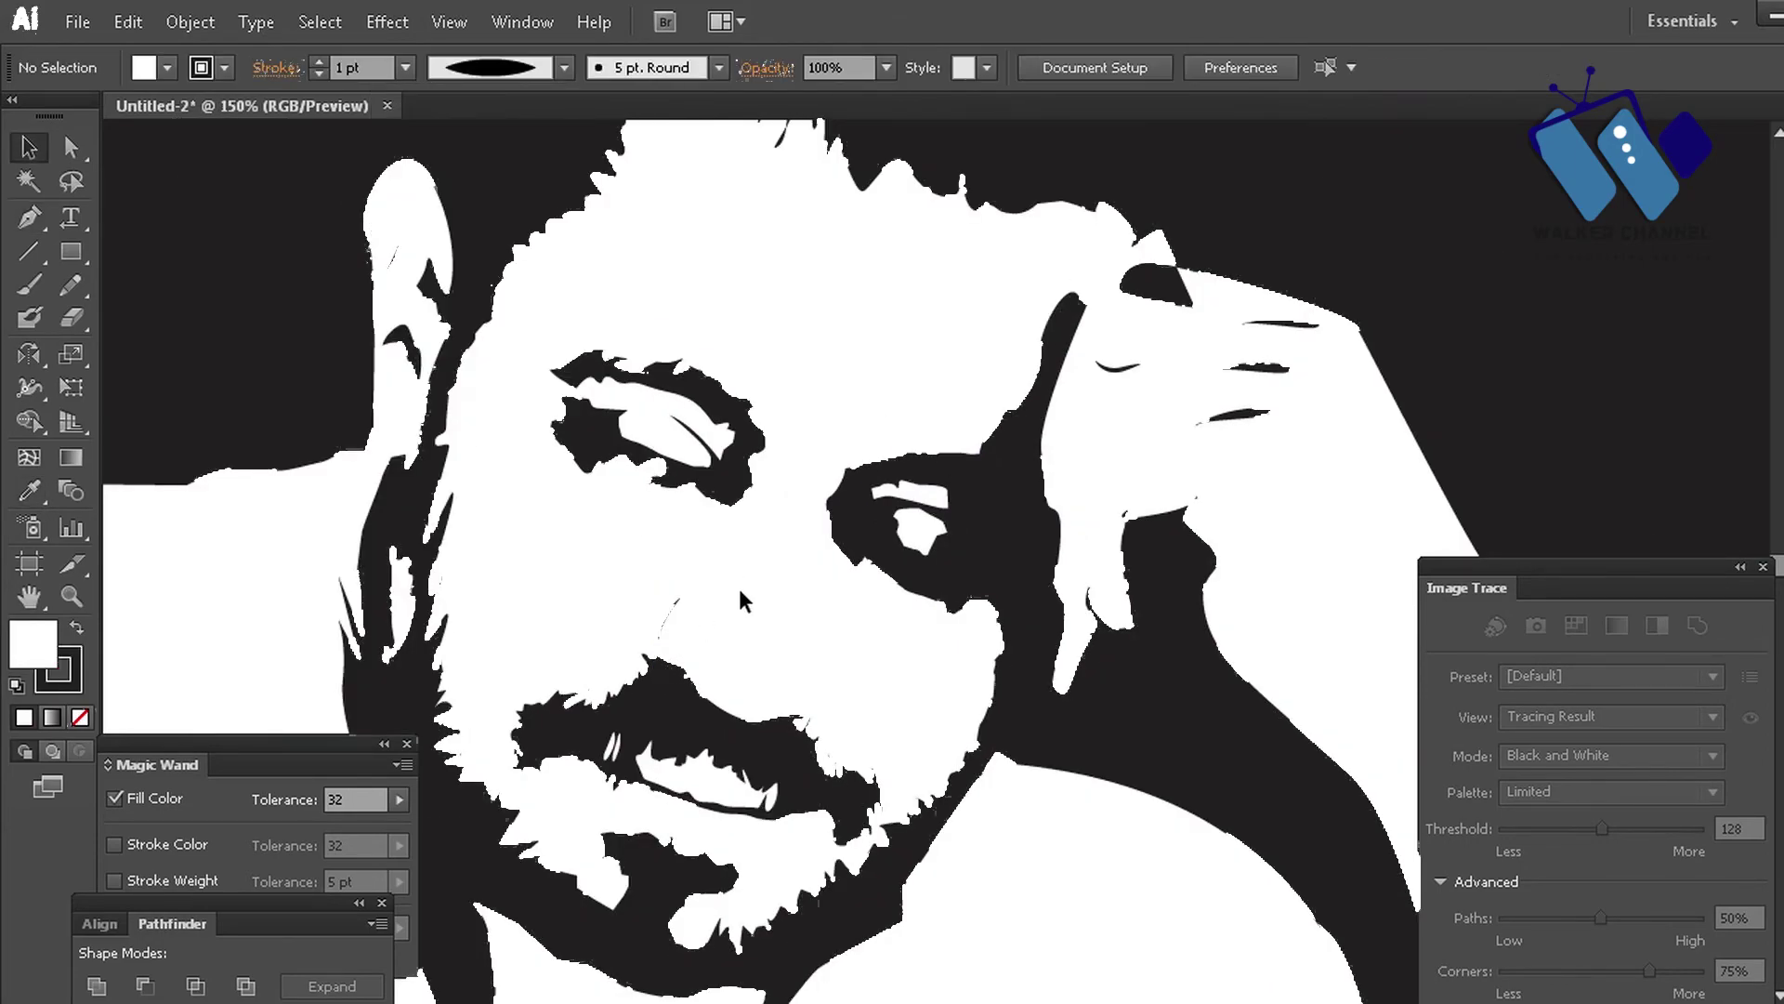
- Draw a curved collar shape below the neck, fill it with the neck shadow's black, and deselect it
{"action": "key", "text": "space"}
{"action": "mouse_move", "coordinate": [768, 597]}
{"action": "left_mouse_down"}
{"action": "mouse_move", "coordinate": [709, 477]}
{"action": "mouse_move", "coordinate": [854, 212]}
{"action": "left_mouse_up"}
{"action": "left_click", "coordinate": [619, 696]}
{"action": "left_click", "coordinate": [653, 704]}
{"action": "left_click", "coordinate": [742, 734]}
{"action": "left_click", "coordinate": [774, 733]}
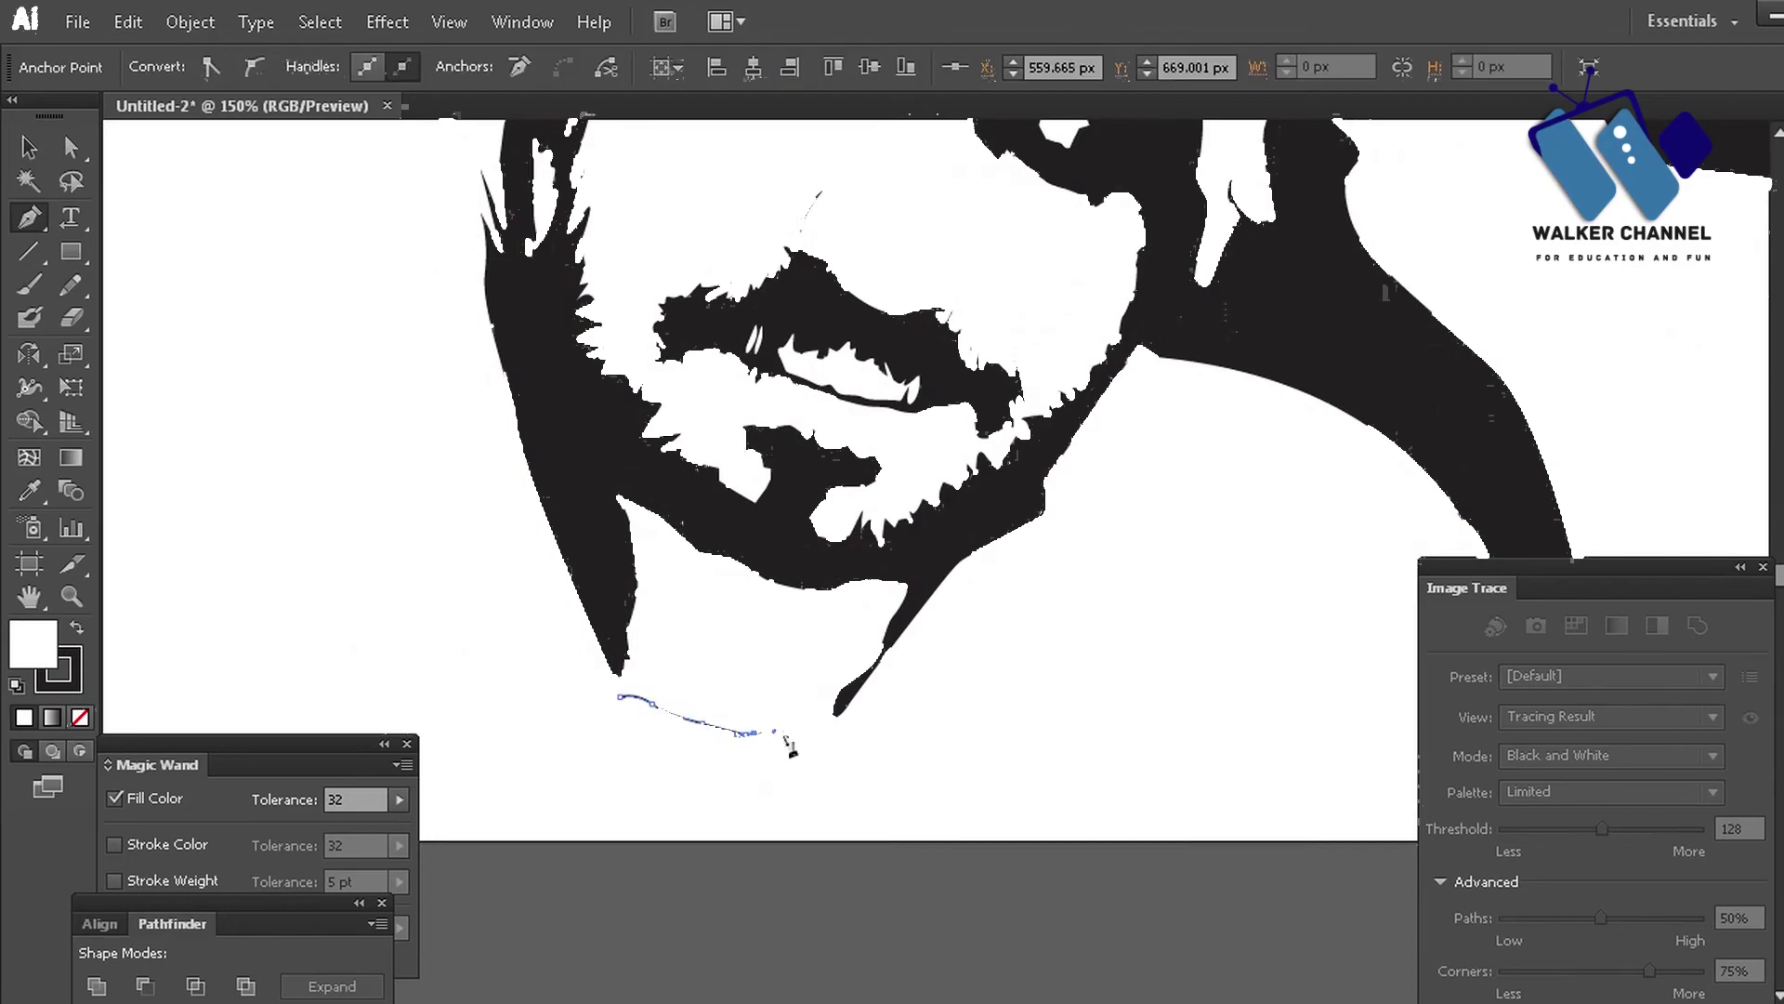
{"action": "key", "text": "i"}
{"action": "left_click", "coordinate": [609, 642]}
{"action": "key", "text": "ctrl+shift+a"}
- Add the Arabic name as large black text in GE Dinar One Medium and place it beside the face
{"action": "mouse_move", "coordinate": [709, 885]}
{"action": "left_mouse_down"}
{"action": "mouse_move", "coordinate": [909, 770]}
{"action": "mouse_move", "coordinate": [677, 564]}
{"action": "mouse_move", "coordinate": [1185, 631]}
{"action": "left_mouse_up"}
{"action": "key", "text": "t"}
{"action": "left_click", "coordinate": [625, 555]}
{"action": "type", "text": "hfmk hfm"}
{"action": "key", "text": "Escape"}
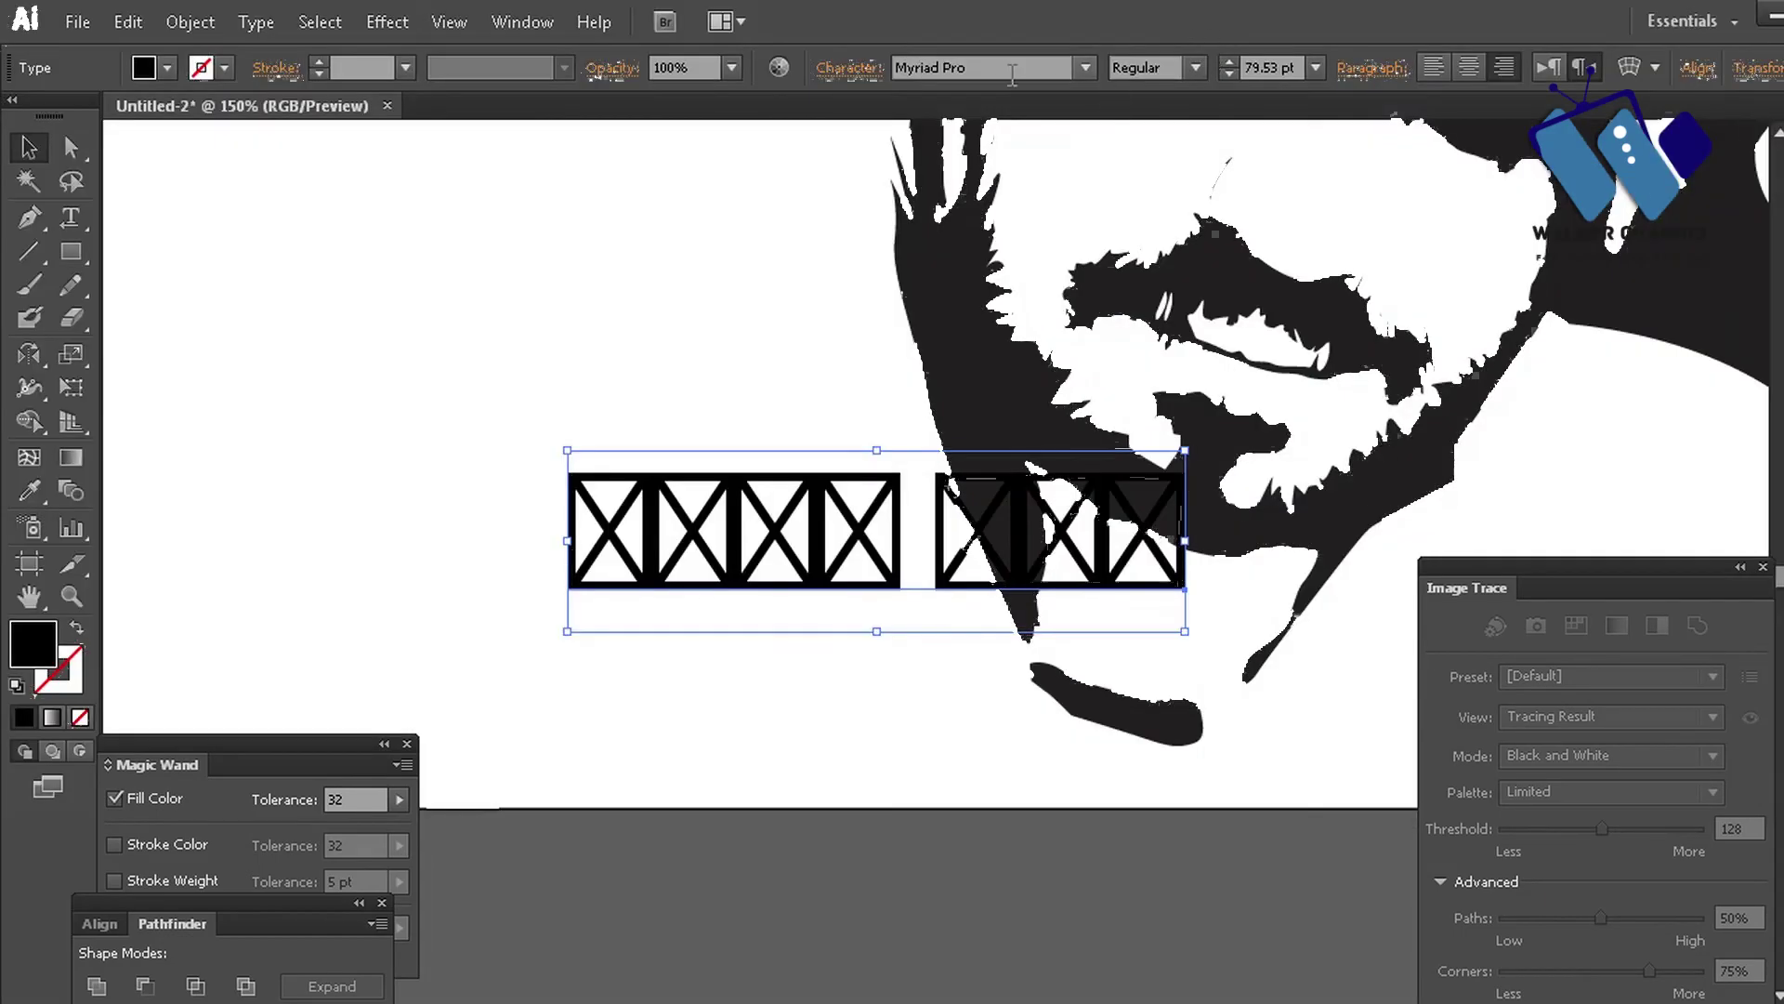
{"action": "scroll", "coordinate": [921, 68], "scroll_direction": "down", "scroll_amount": 4}
{"action": "left_click_drag", "start_coordinate": [955, 566], "coordinate": [428, 384]}
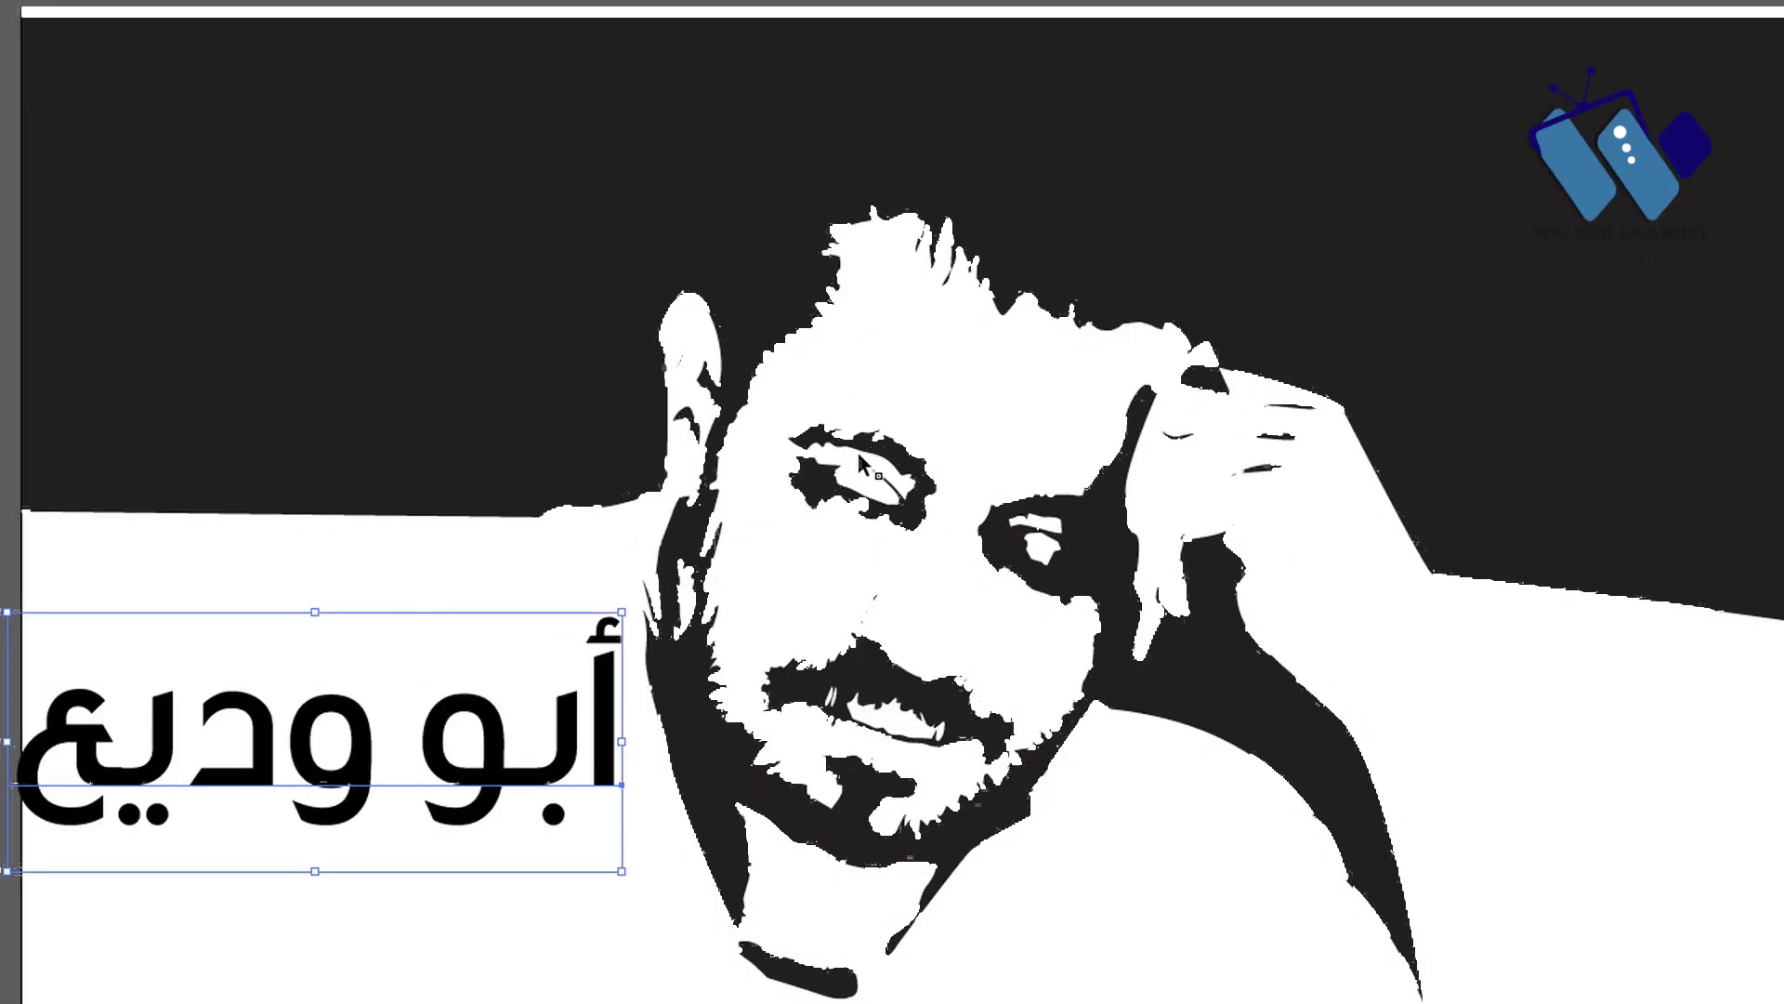
- Duplicate the name text below with the wording "اشترك" and "بالقناة" on two lines, and scale both texts to fit the artboard
{"action": "left_click_drag", "start_coordinate": [581, 743], "coordinate": [595, 916]}
{"action": "triple_click", "coordinate": [525, 862]}
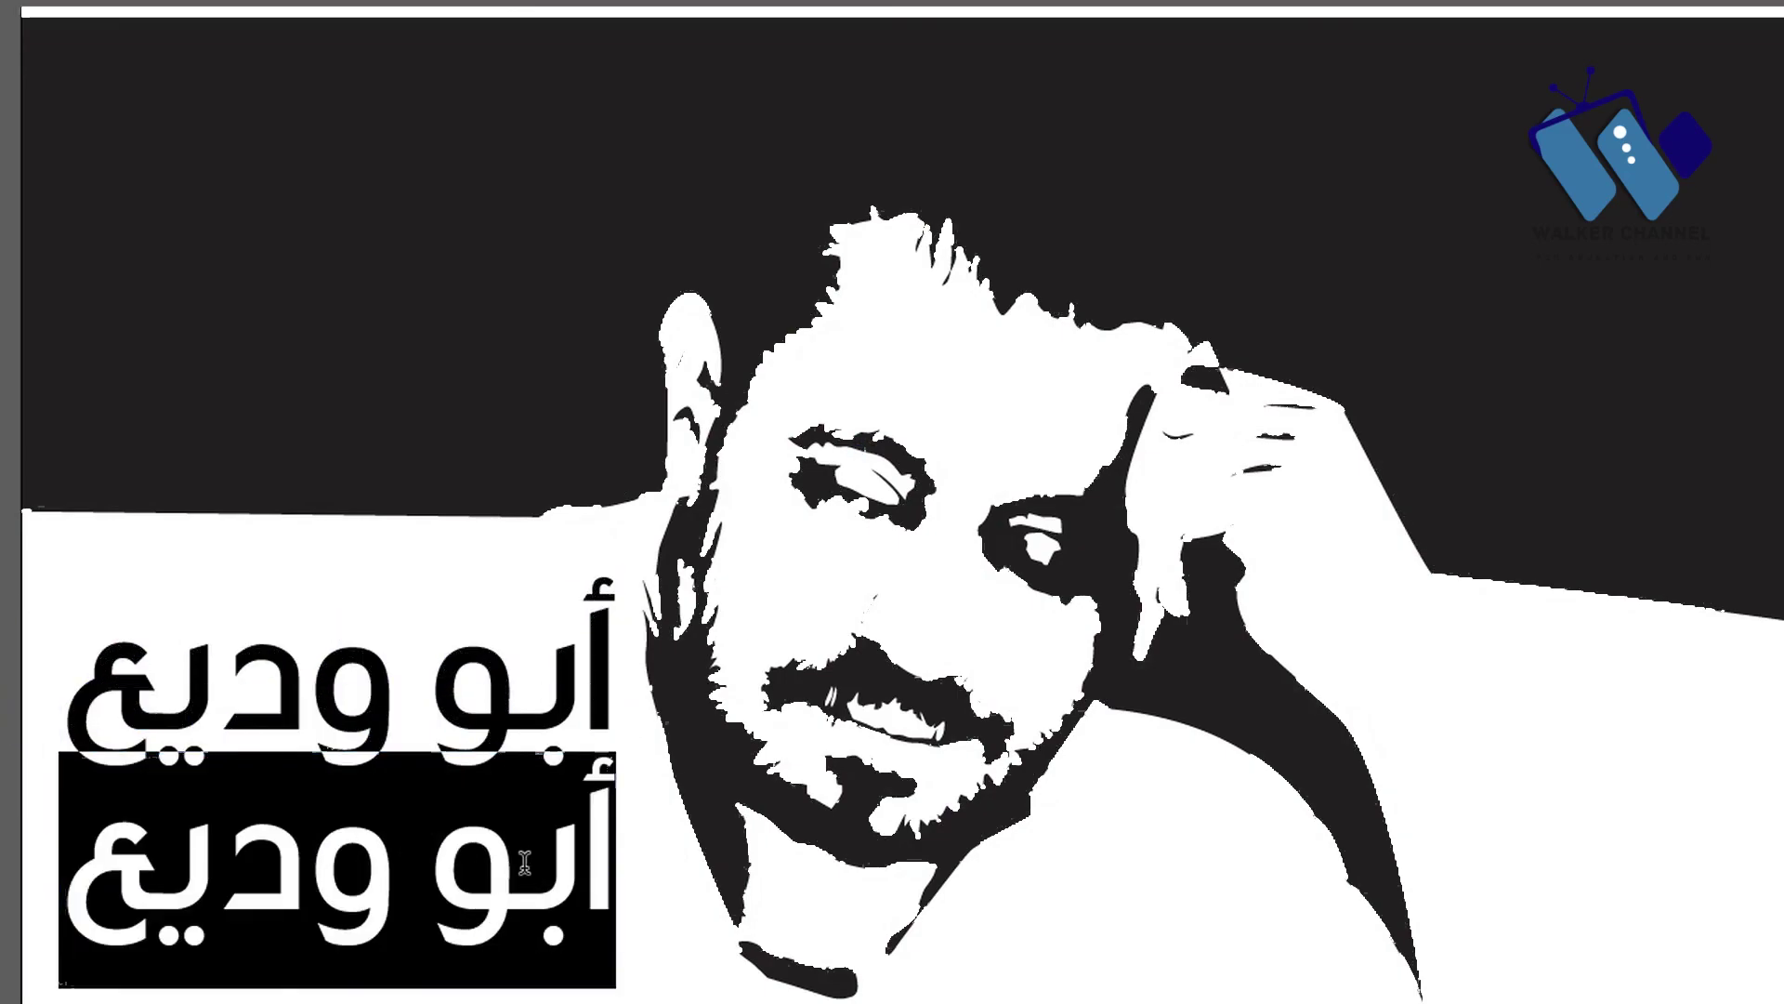
{"action": "type", "text": "اشتك"}
{"action": "key", "text": "BackSpace"}
{"action": "type", "text": "رك"}
{"action": "key", "text": "Return"}
{"action": "type", "text": "بالقناة"}
{"action": "key", "text": "Escape"}
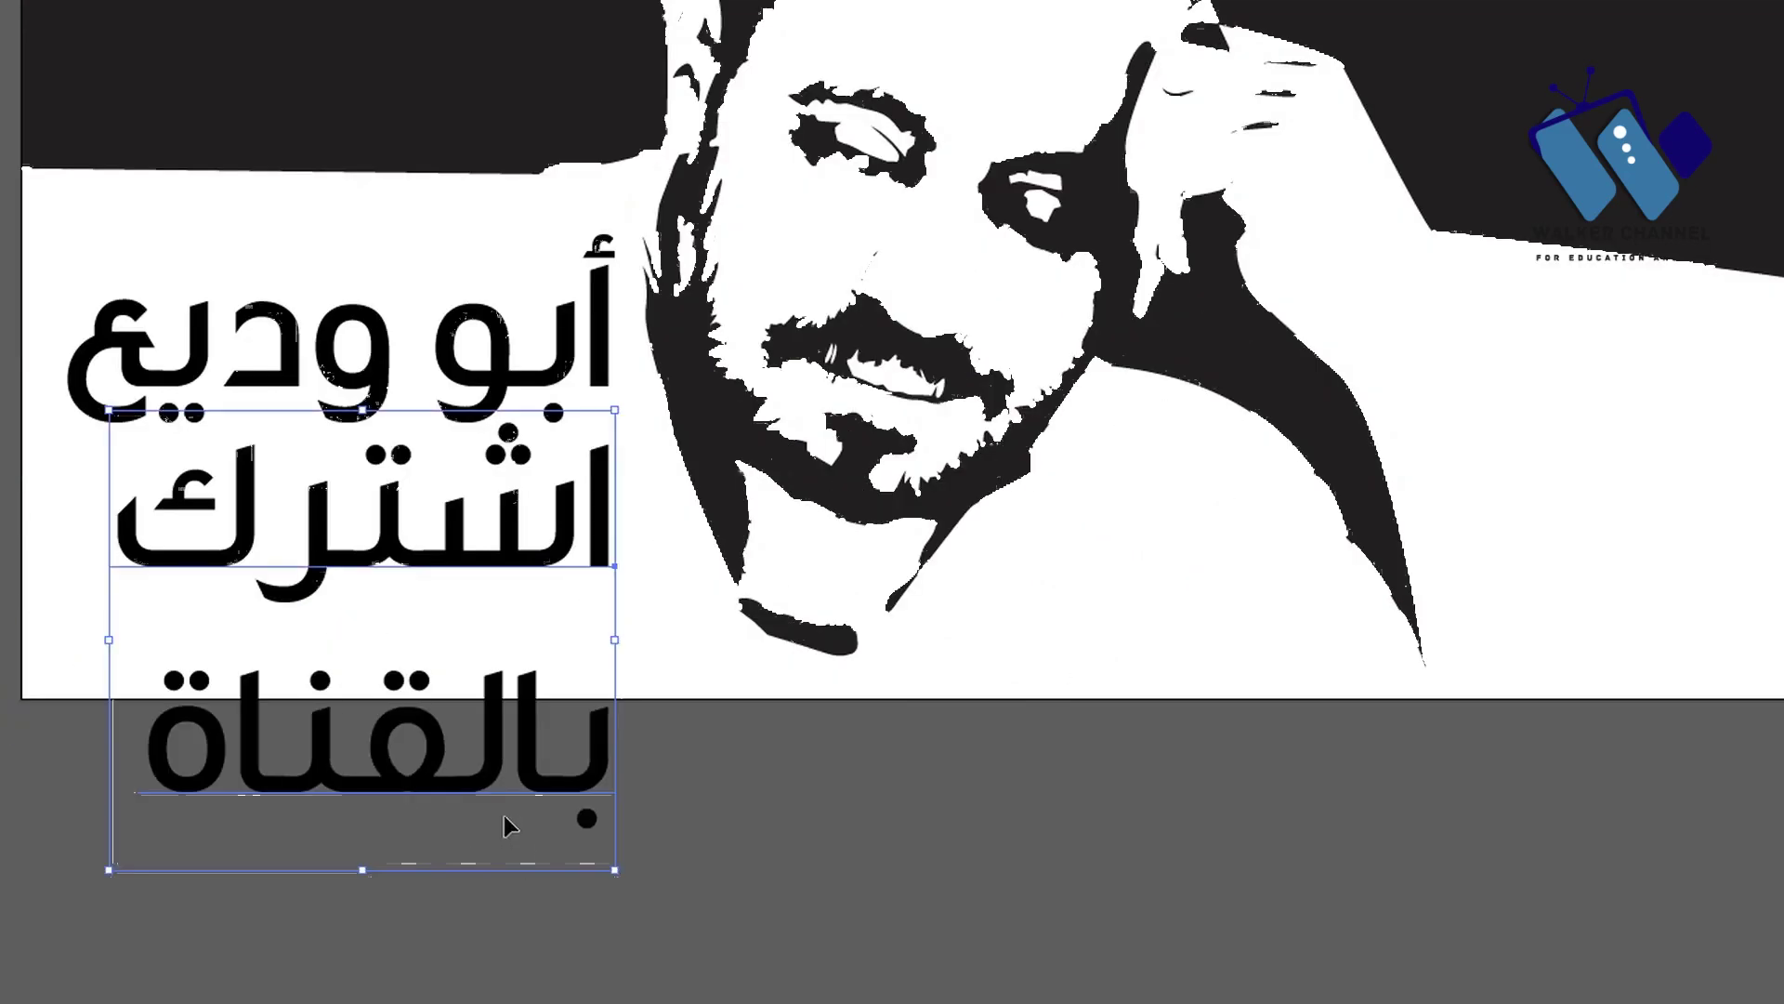
{"action": "left_click_drag", "start_coordinate": [337, 873], "coordinate": [337, 669]}
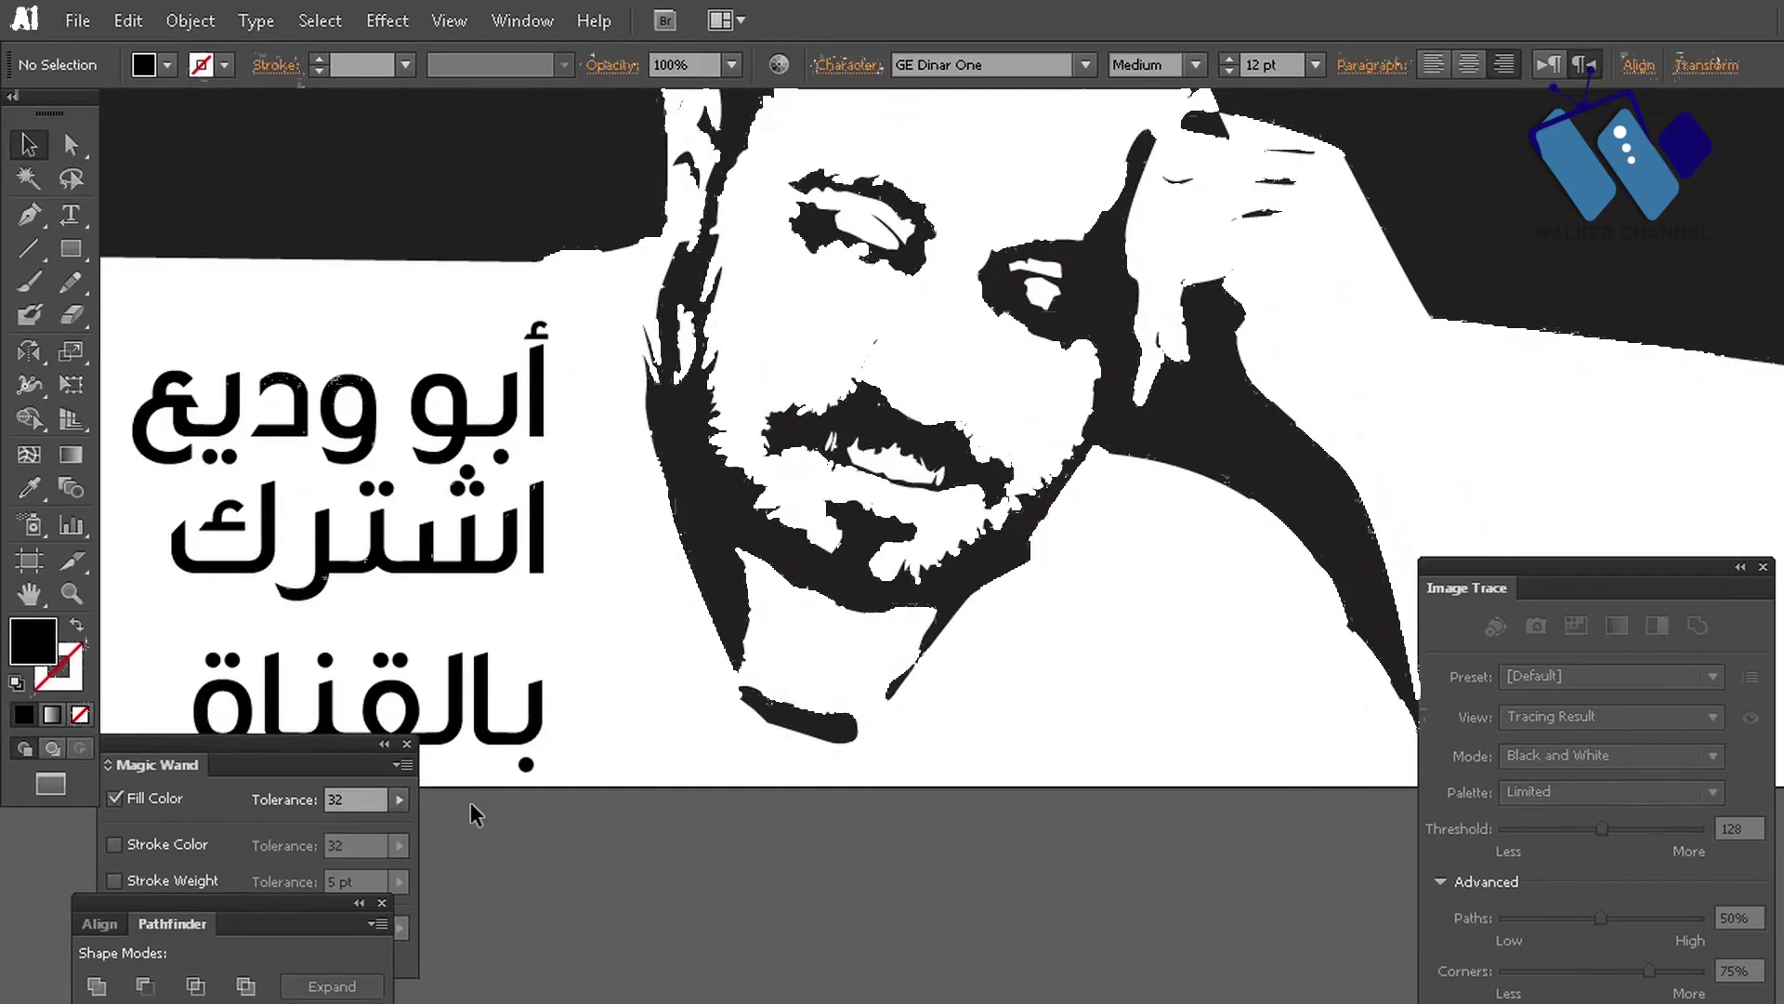